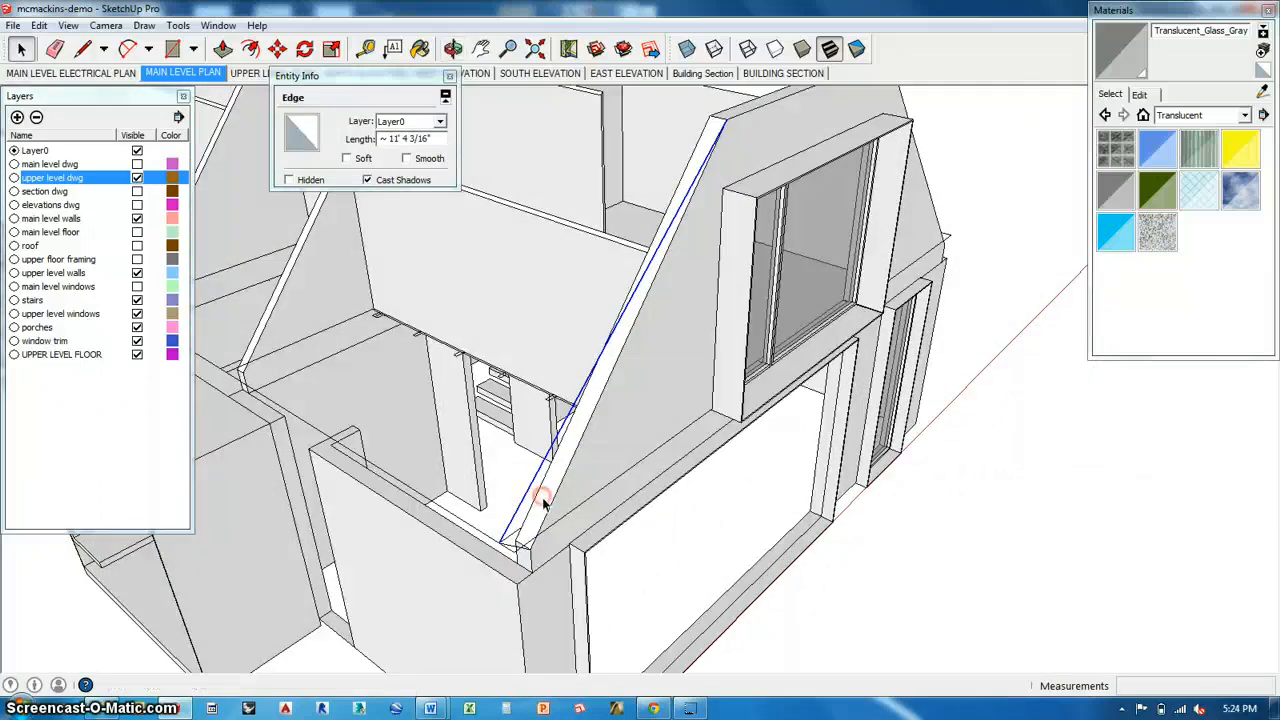
# Step: Examine the upper-level walls and sloped gable corners from several sides of the house
pyautogui.scroll(4, 507, 540)
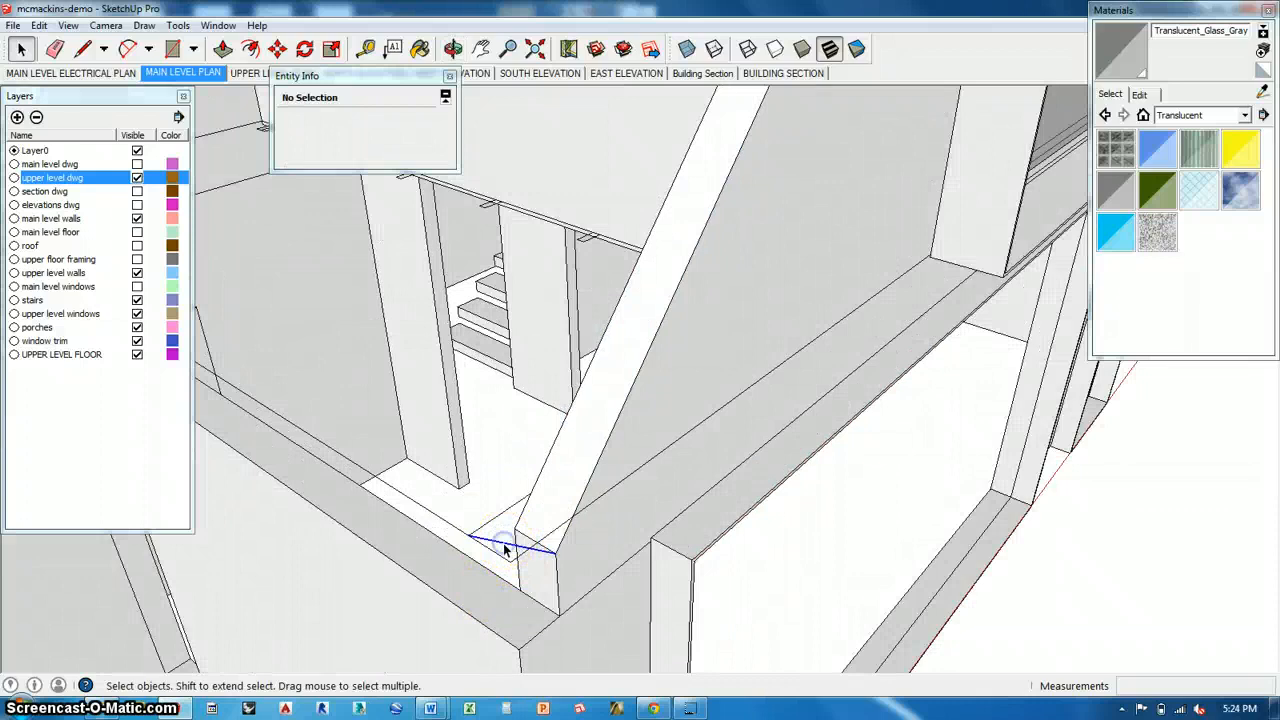
pyautogui.scroll(-6, 507, 549)
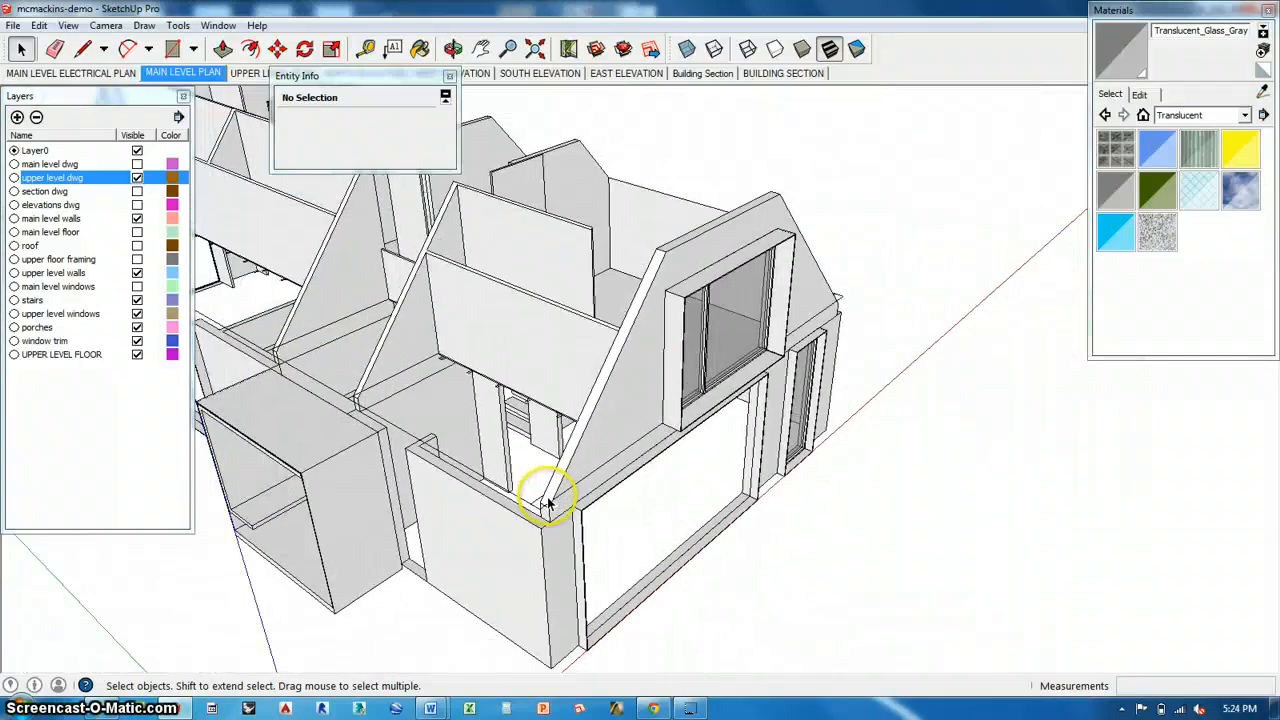
pyautogui.scroll(-3, 547, 502)
pyautogui.moveTo(640, 443); pyautogui.dragTo(234, 497, button='middle')
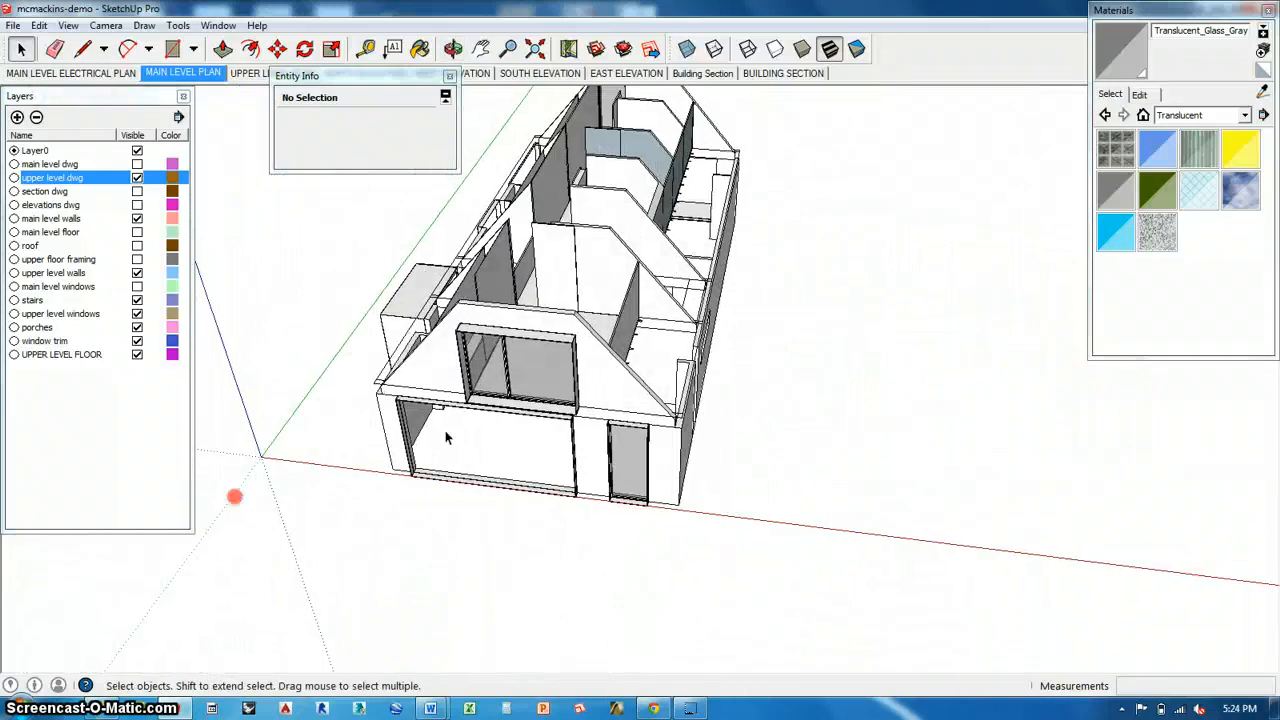
pyautogui.moveTo(672, 405); pyautogui.dragTo(514, 368, button='middle')
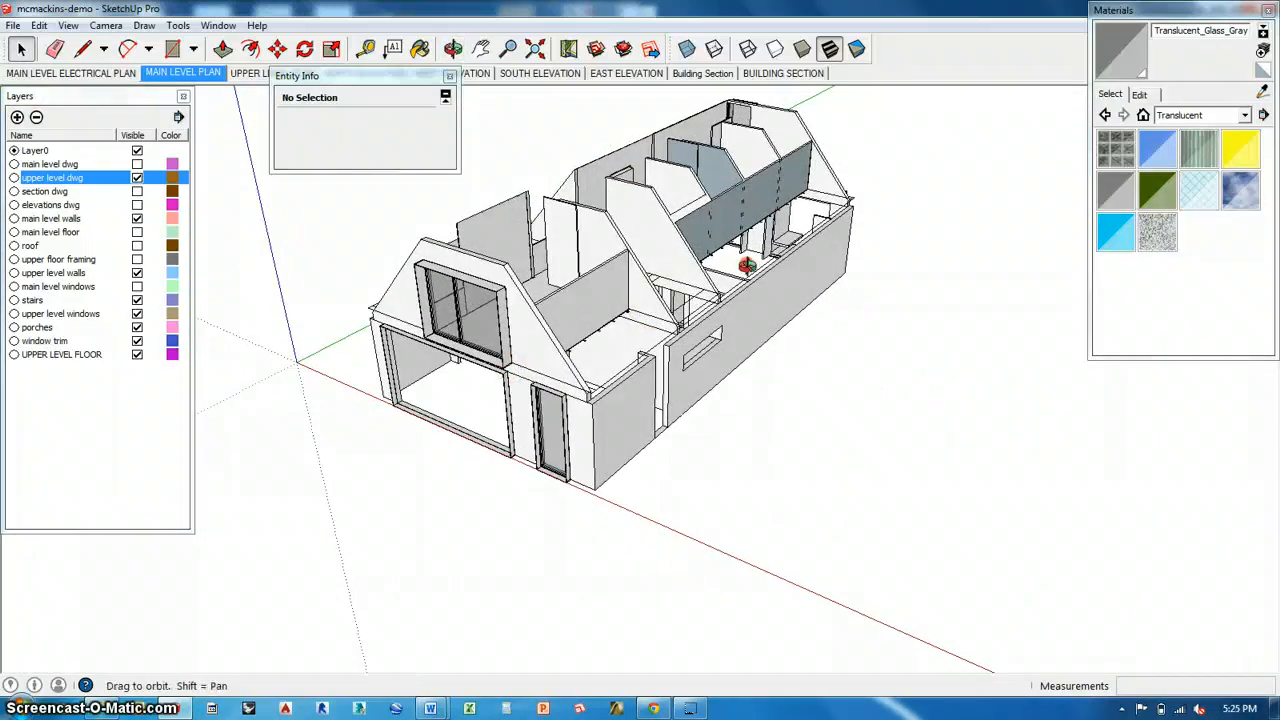
pyautogui.moveTo(747, 266); pyautogui.dragTo(520, 240, button='middle')
pyautogui.scroll(5, 780, 226)
pyautogui.moveTo(660, 300); pyautogui.dragTo(783, 348, button='middle')
pyautogui.scroll(-4, 835, 310)
pyautogui.scroll(-3, 783, 348)
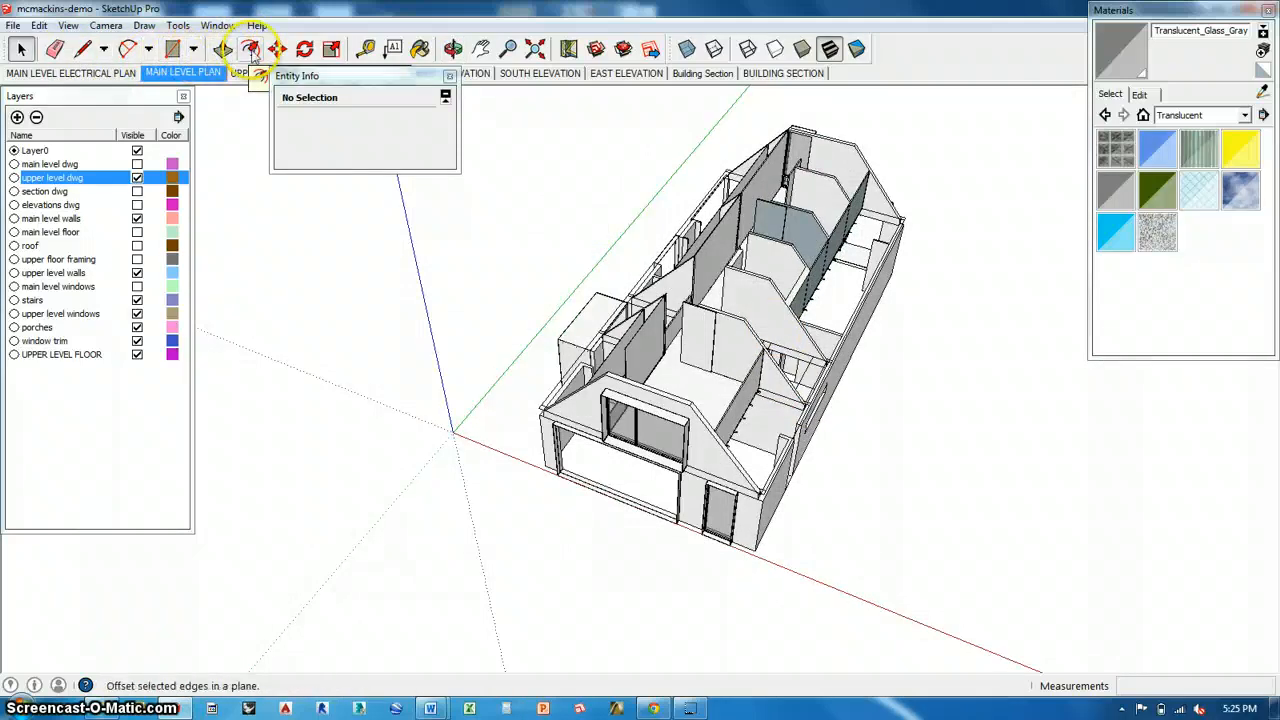
pyautogui.moveTo(680, 340); pyautogui.dragTo(585, 332, button='middle')
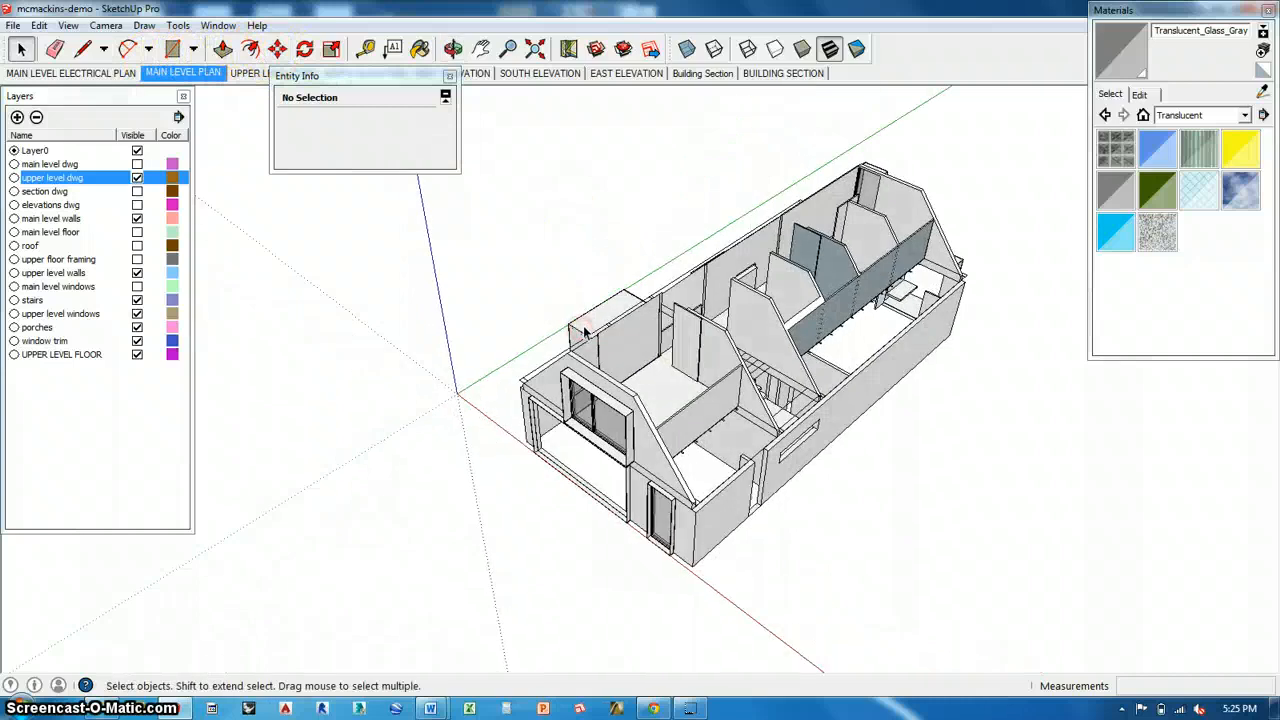
pyautogui.moveTo(745, 362); pyautogui.dragTo(324, 190, button='middle')
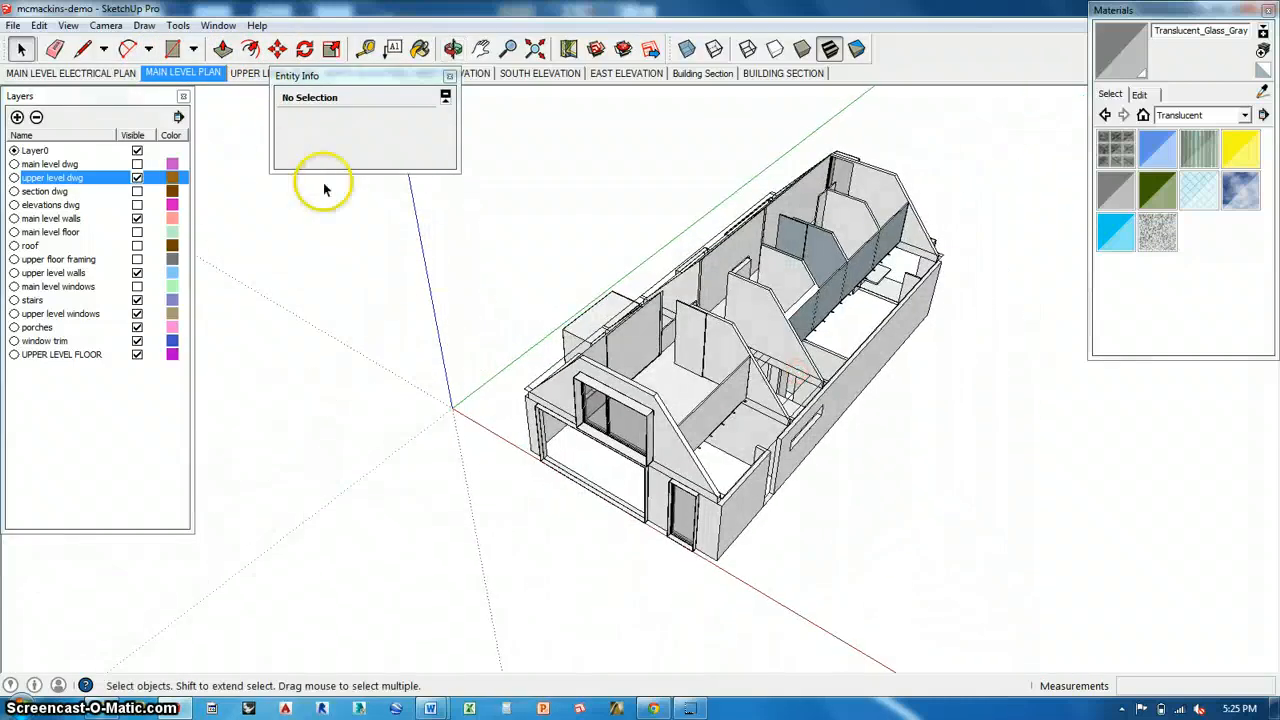
pyautogui.tripleClick(706, 414)
pyautogui.rightClick(682, 368)
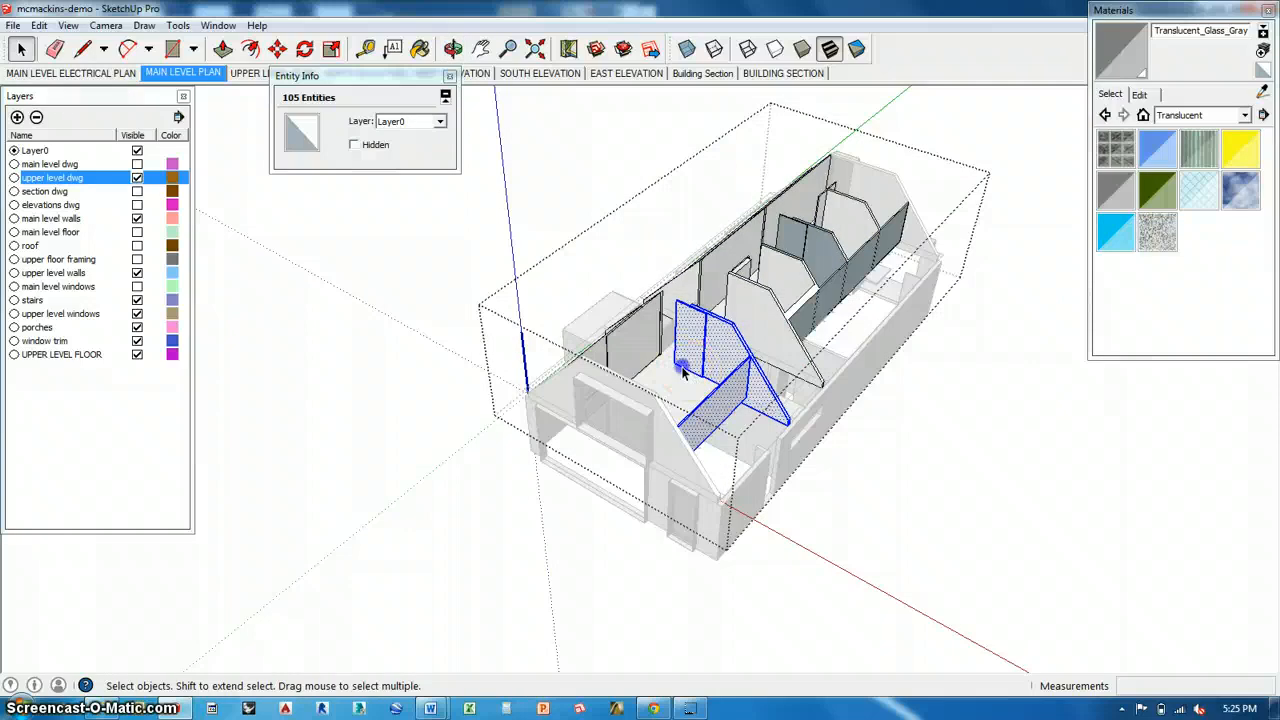
pyautogui.click(682, 368)
pyautogui.tripleClick(722, 348)
pyautogui.keyDown('shift'); pyautogui.doubleClick(641, 345); pyautogui.keyUp('shift')
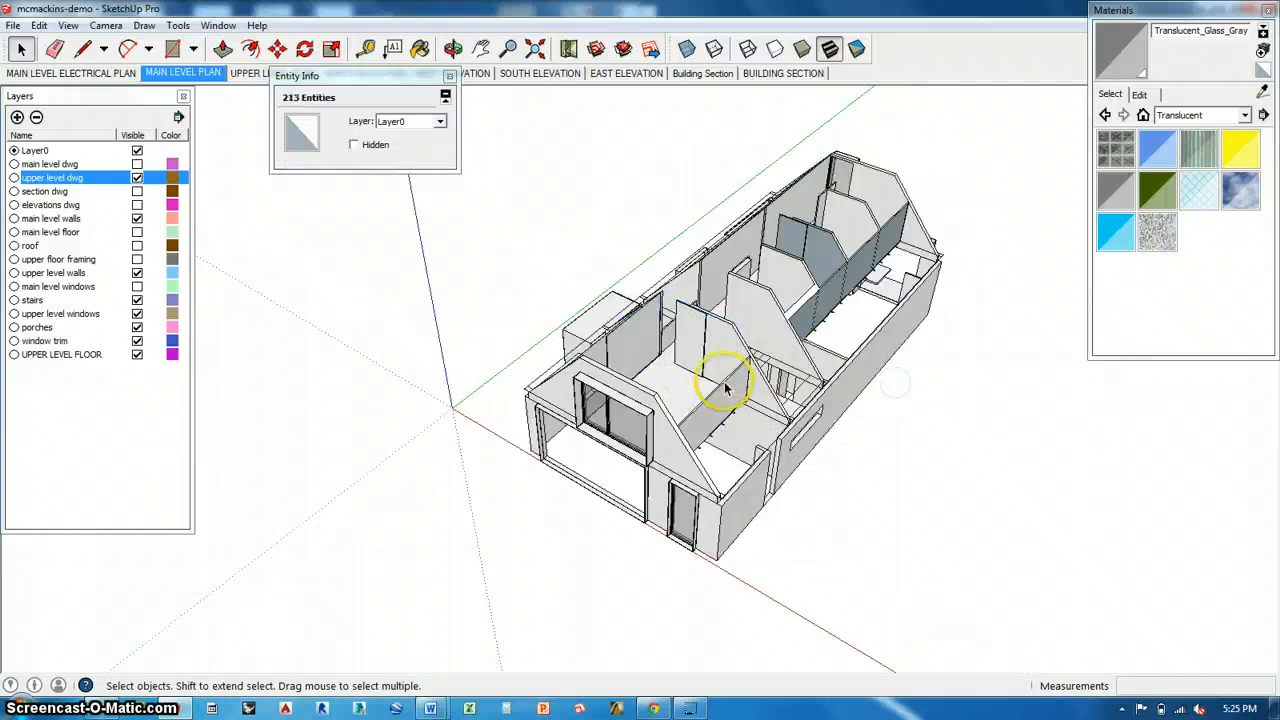
# Step: Paint the upper-level interior walls component with Color_000 from the Colors material collection
pyautogui.click(728, 386)
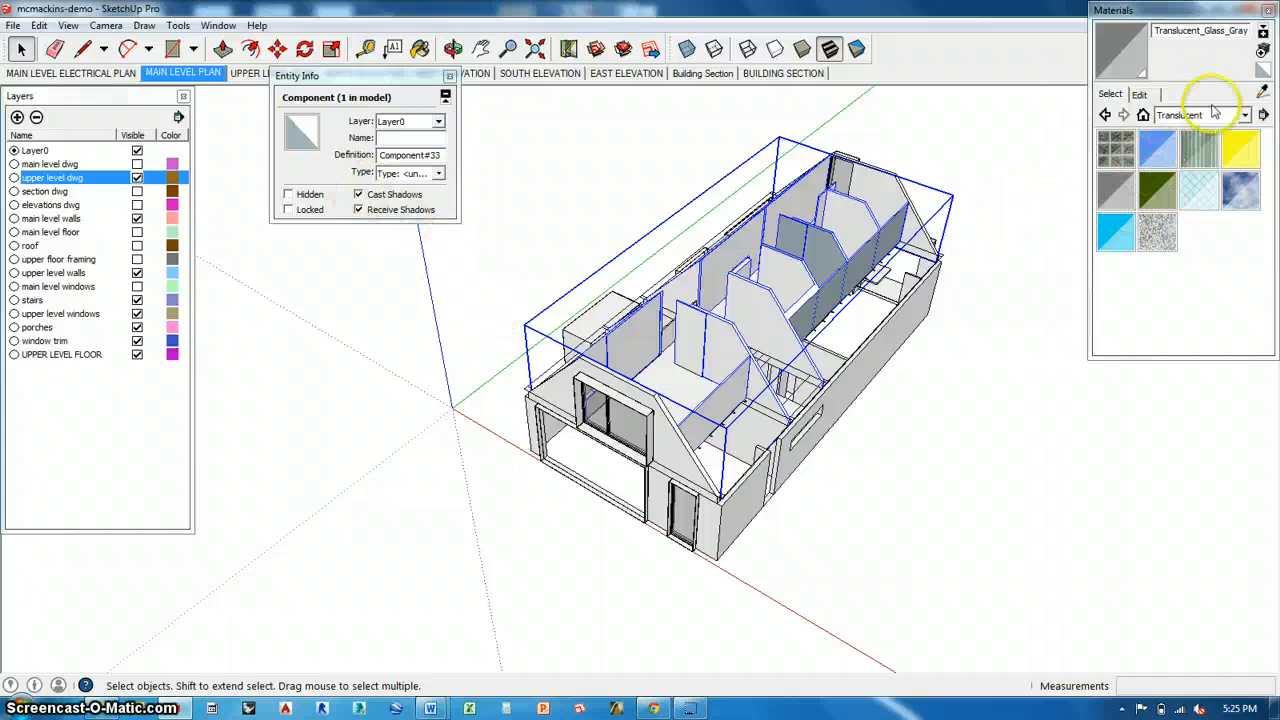
pyautogui.click(1249, 115)
pyautogui.scroll(5, 1210, 200)
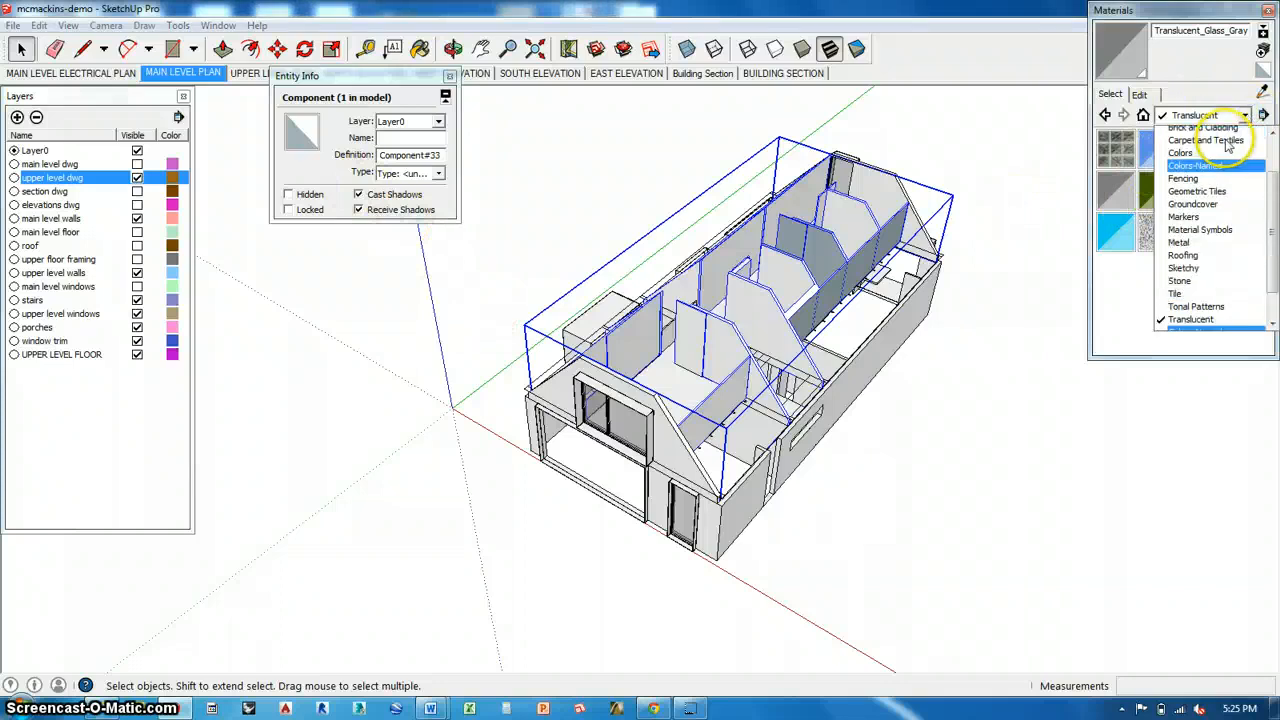
pyautogui.click(1181, 210)
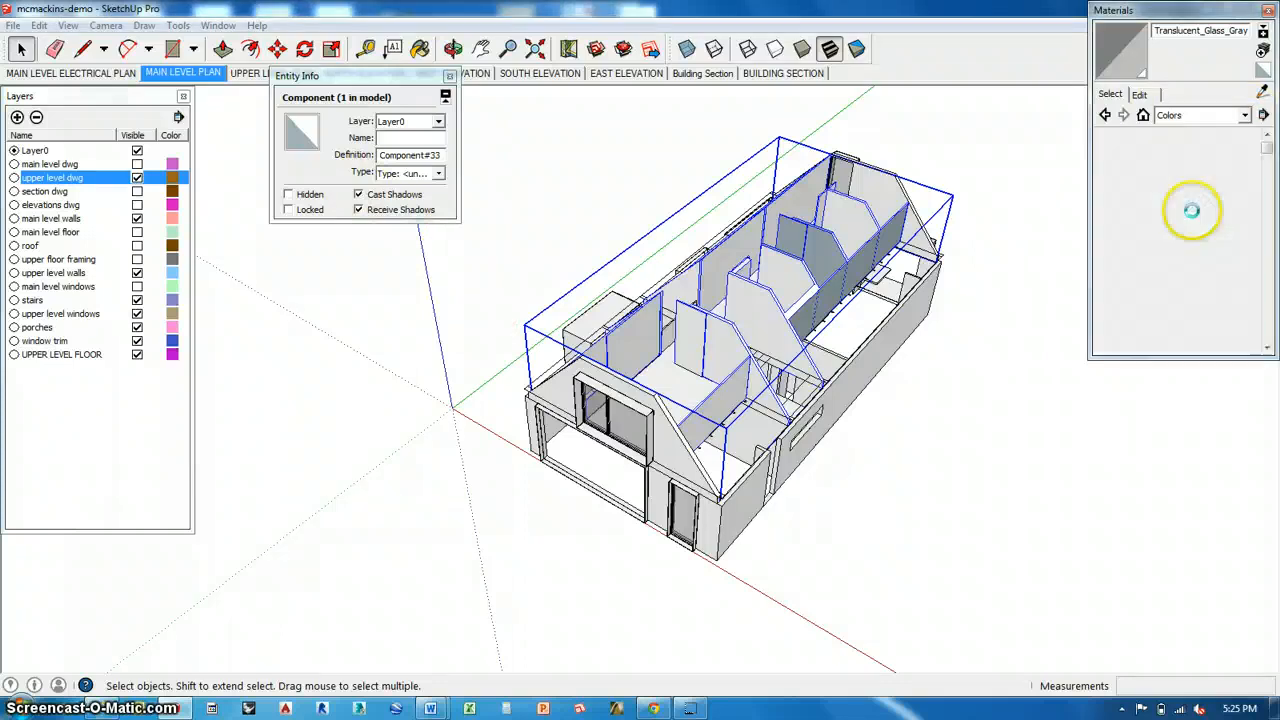
pyautogui.click(1114, 147)
pyautogui.click(719, 325)
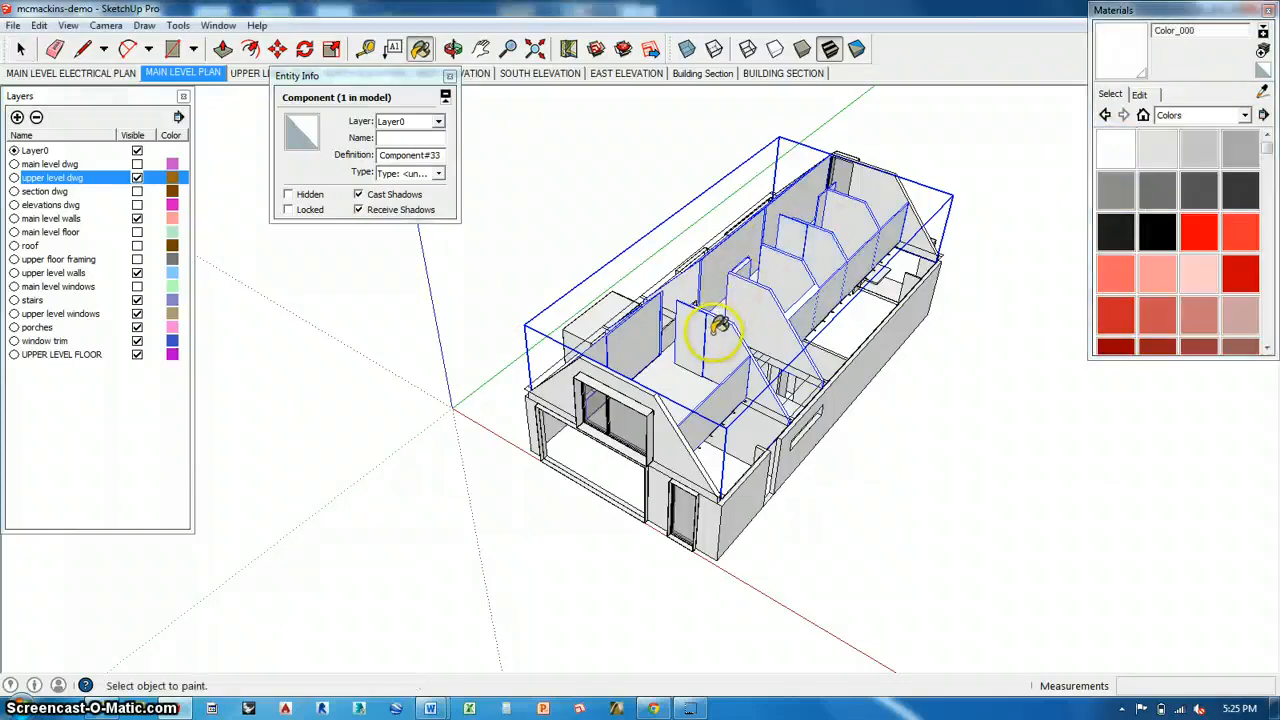
pyautogui.click(650, 333)
pyautogui.moveTo(618, 341)
pyautogui.mouseDown(button='middle')
pyautogui.moveTo(1000, 414)
pyautogui.moveTo(709, 286)
pyautogui.moveTo(597, 362)
pyautogui.moveTo(286, 309)
pyautogui.mouseUp(button='middle')
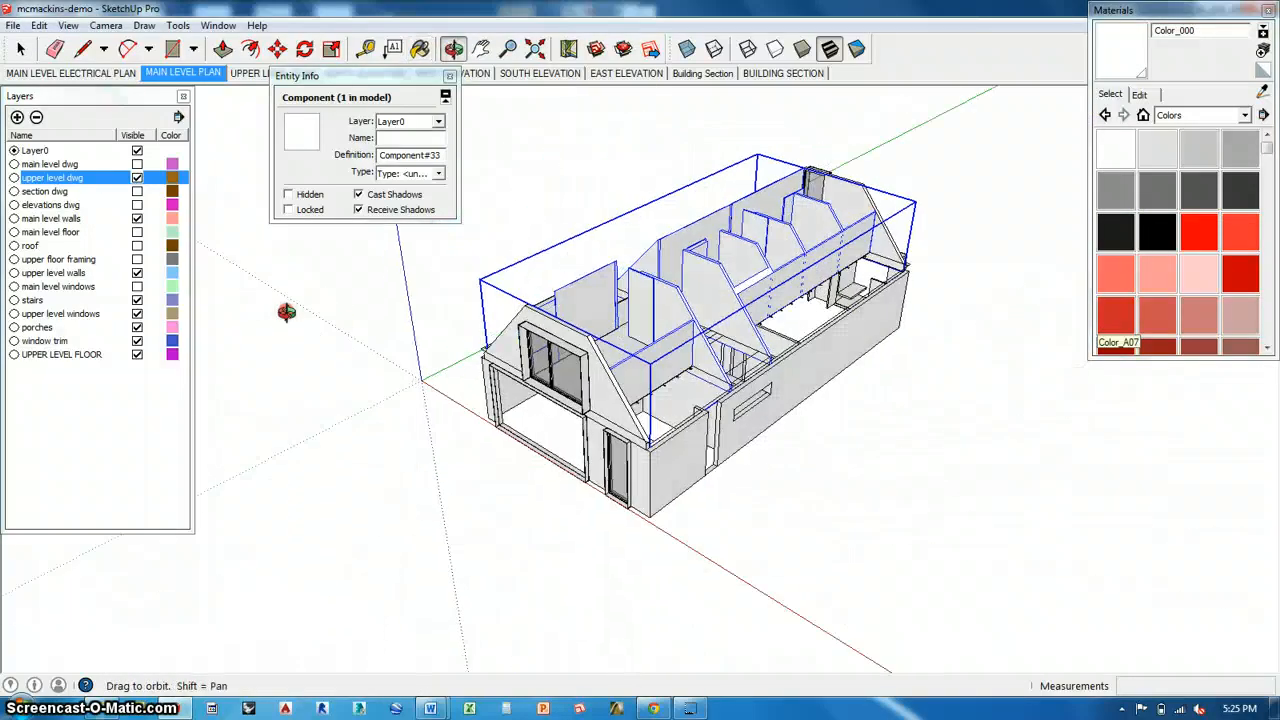
# Step: Try to add a new layer named "upper level walls"
pyautogui.press('space')
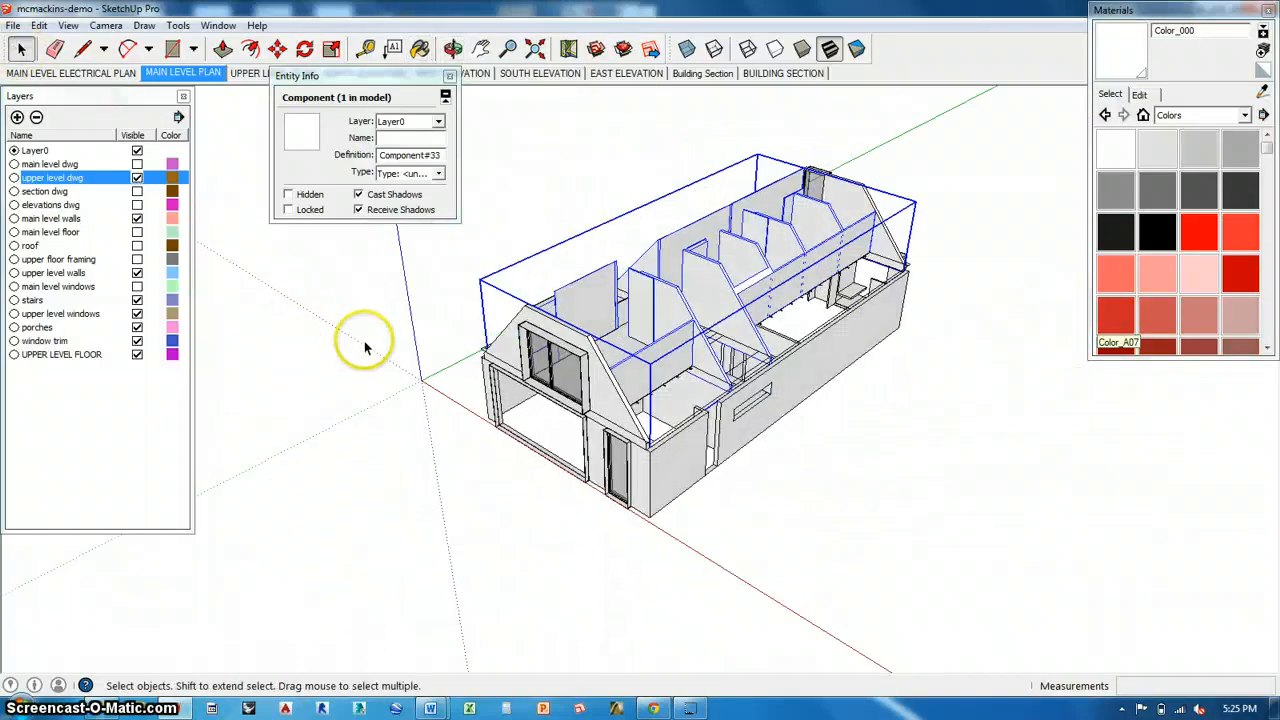
pyautogui.click(438, 121)
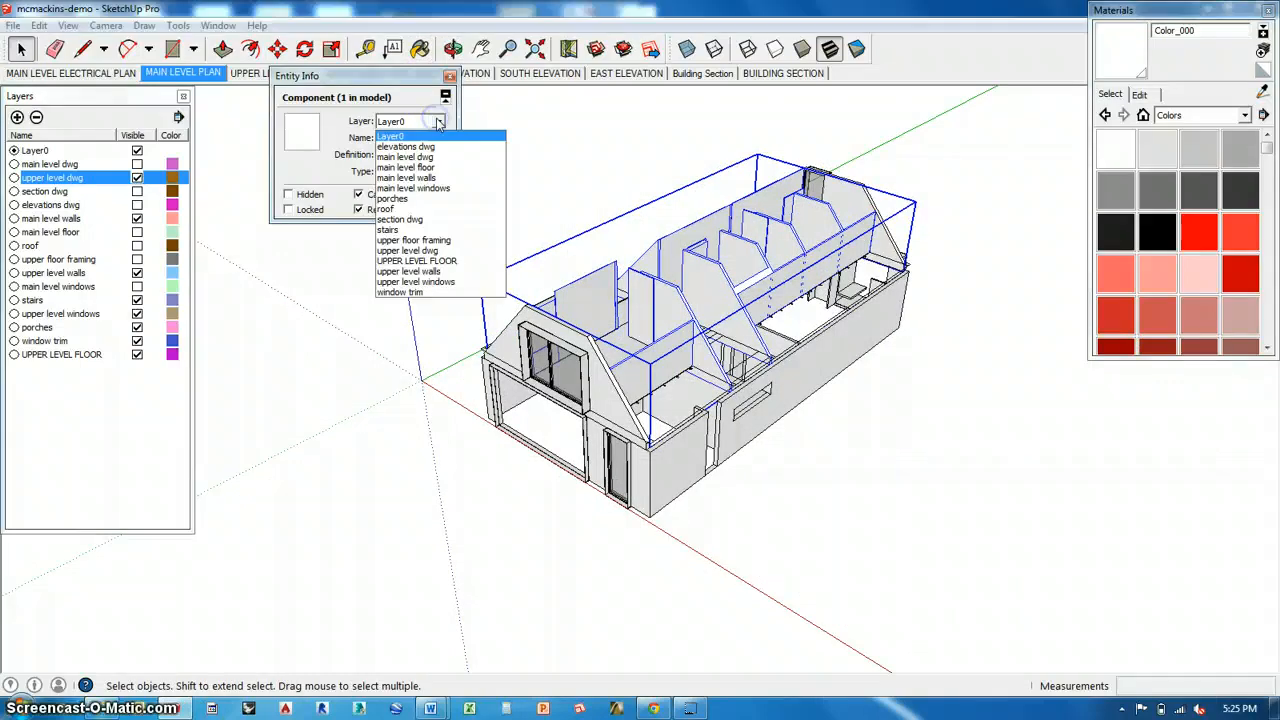
pyautogui.click(44, 373)
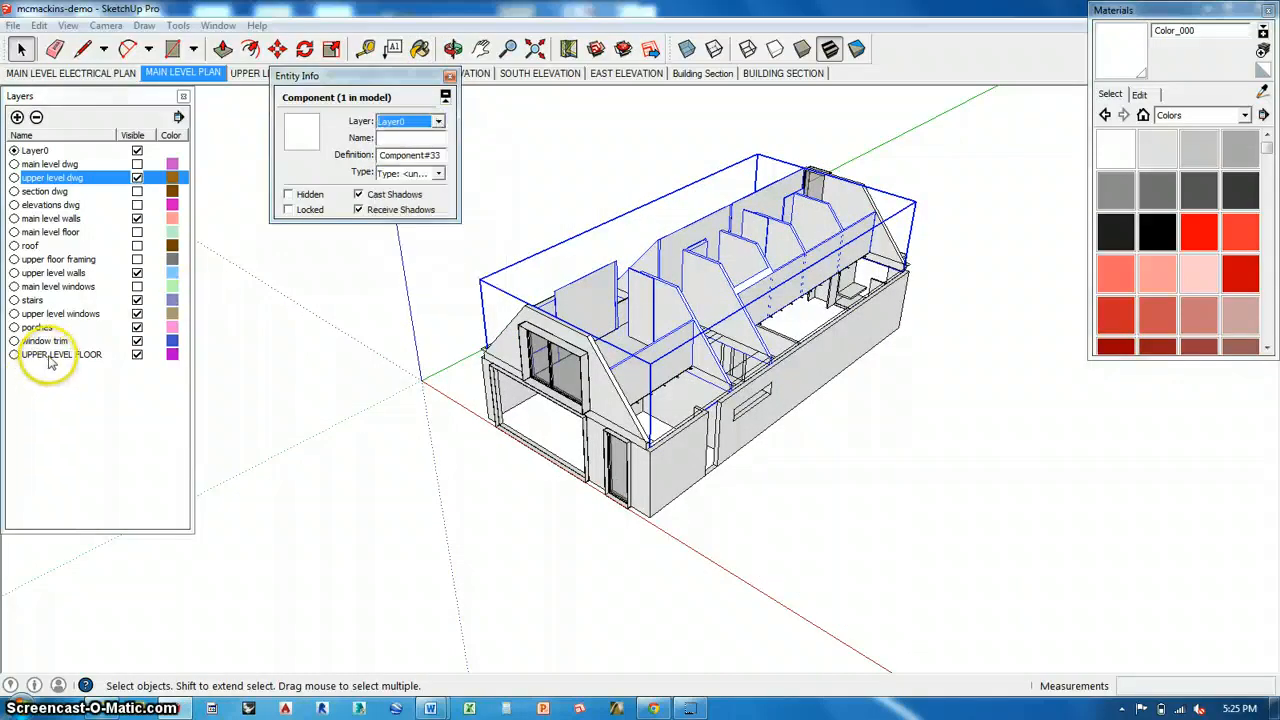
pyautogui.click(17, 117)
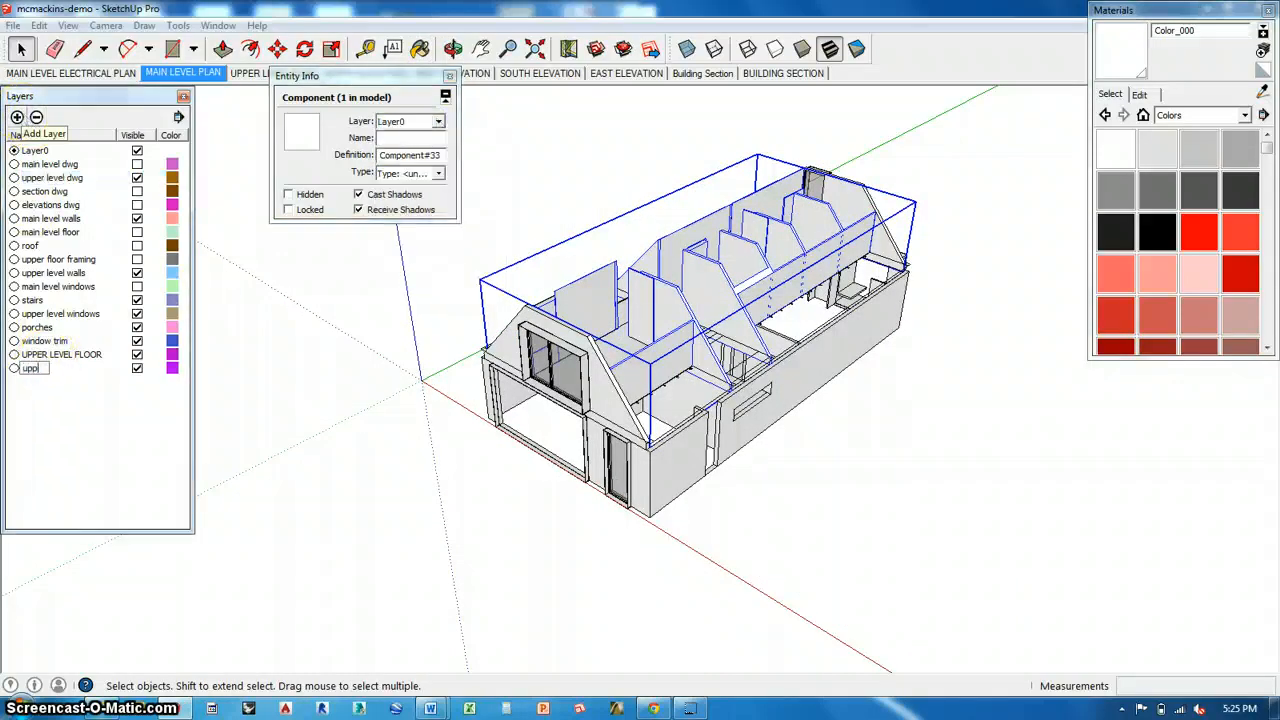
pyautogui.write('upper level walls')
pyautogui.press('Return')
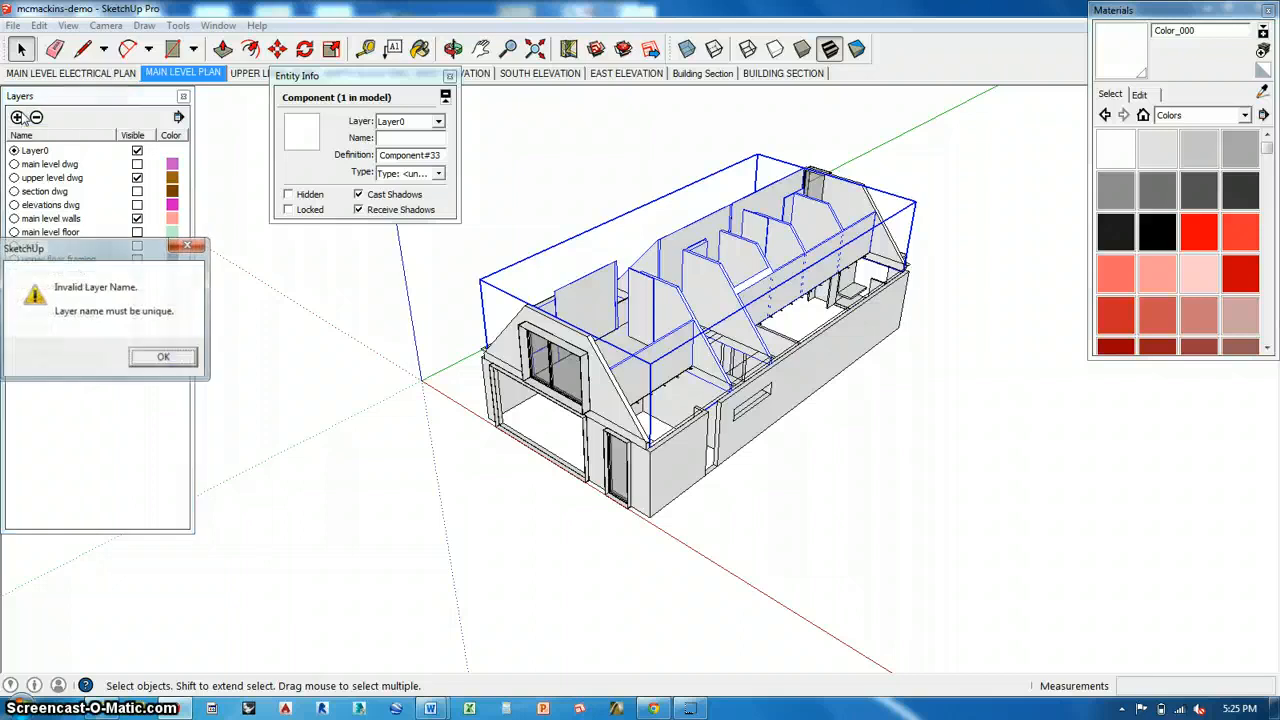
pyautogui.click(158, 358)
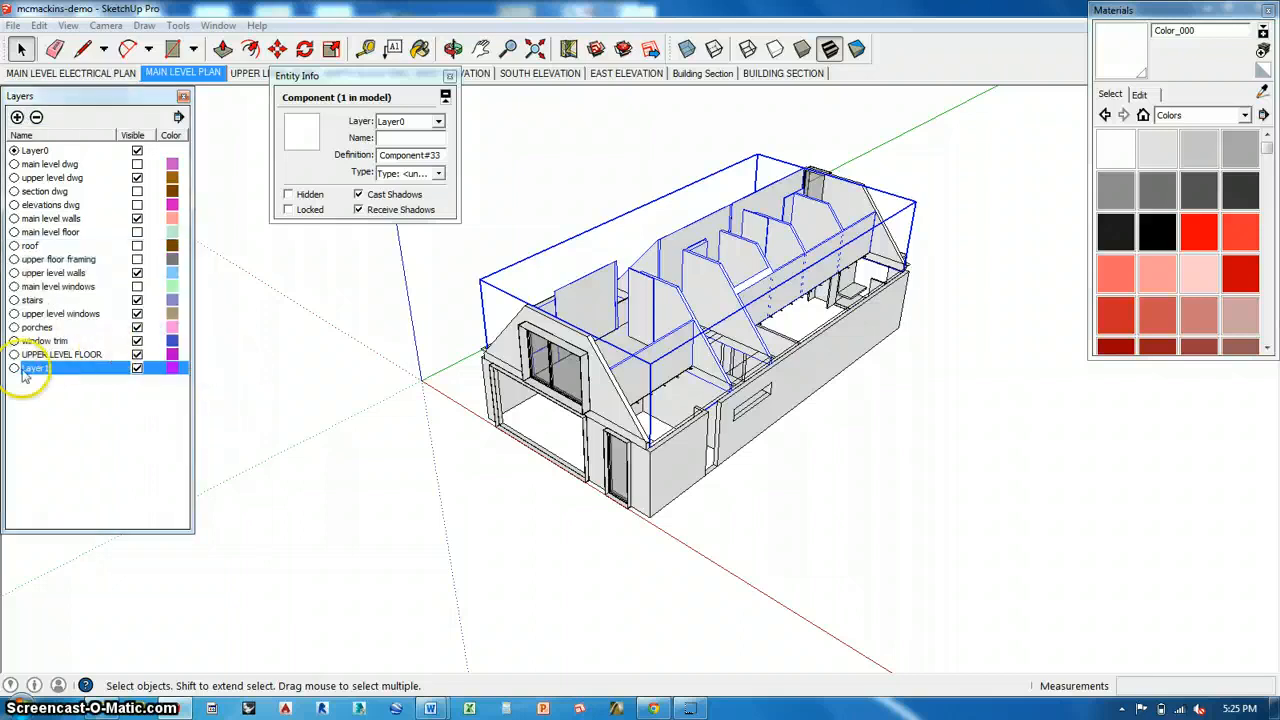
# Step: Assign the upper-level interior walls component to the existing upper level walls layer
pyautogui.click(436, 121)
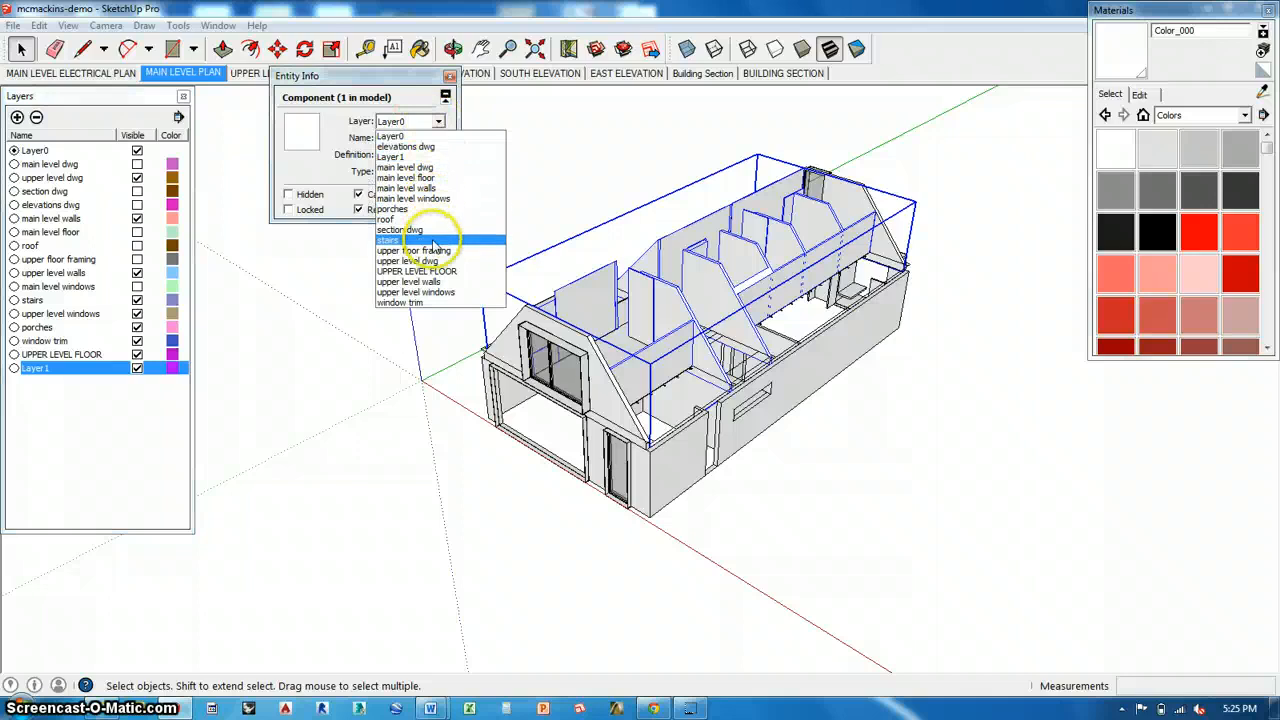
pyautogui.click(432, 282)
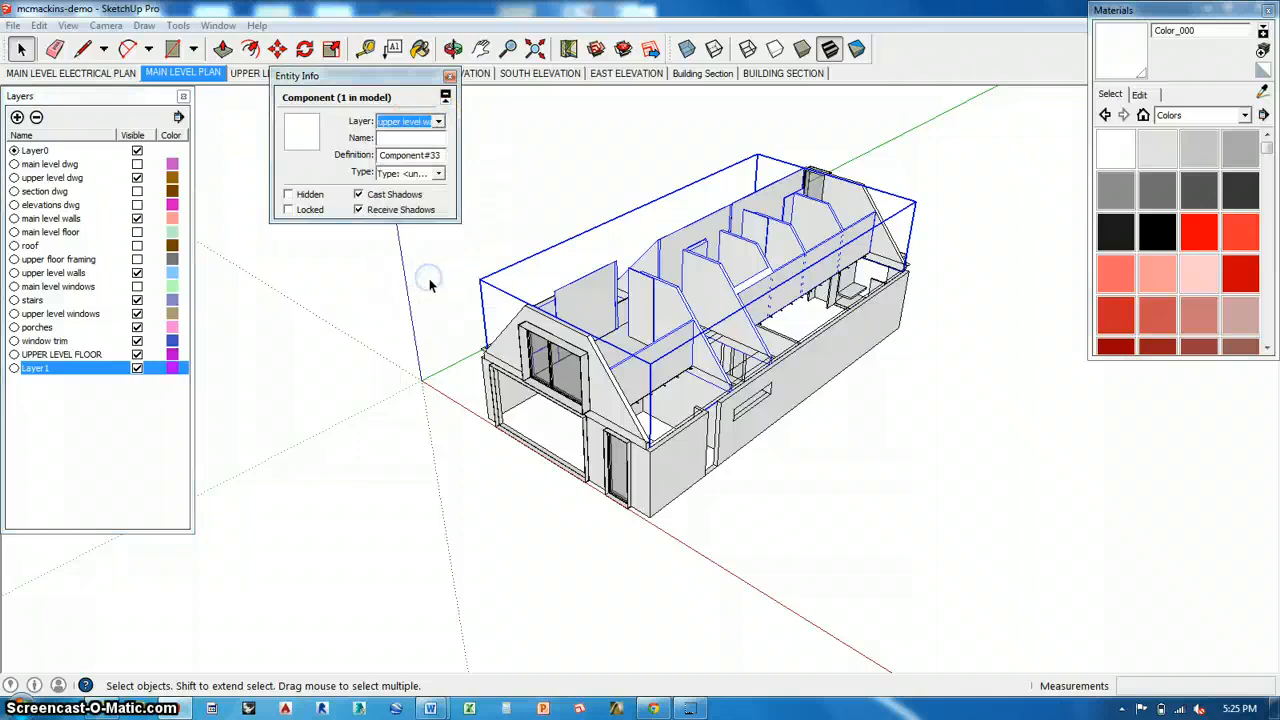
# Step: Make the main level floor, roof, upper floor framing and main level windows layers visible
pyautogui.moveTo(566, 200); pyautogui.dragTo(940, 392, button='middle')
pyautogui.scroll(5, 691, 386)
pyautogui.moveTo(691, 388); pyautogui.dragTo(688, 417, button='middle')
pyautogui.scroll(-4, 560, 372)
pyautogui.scroll(-3, 580, 395)
pyautogui.moveTo(606, 420); pyautogui.dragTo(608, 408, button='middle')
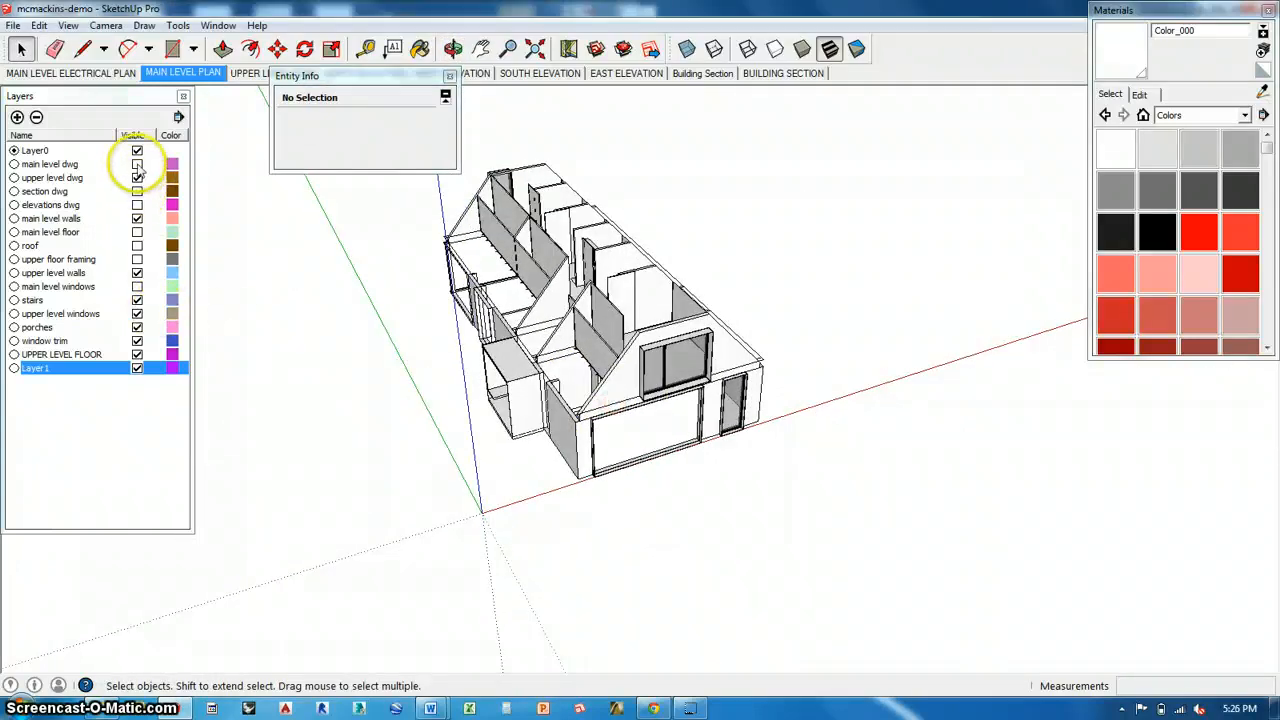
pyautogui.click(137, 232)
pyautogui.click(137, 246)
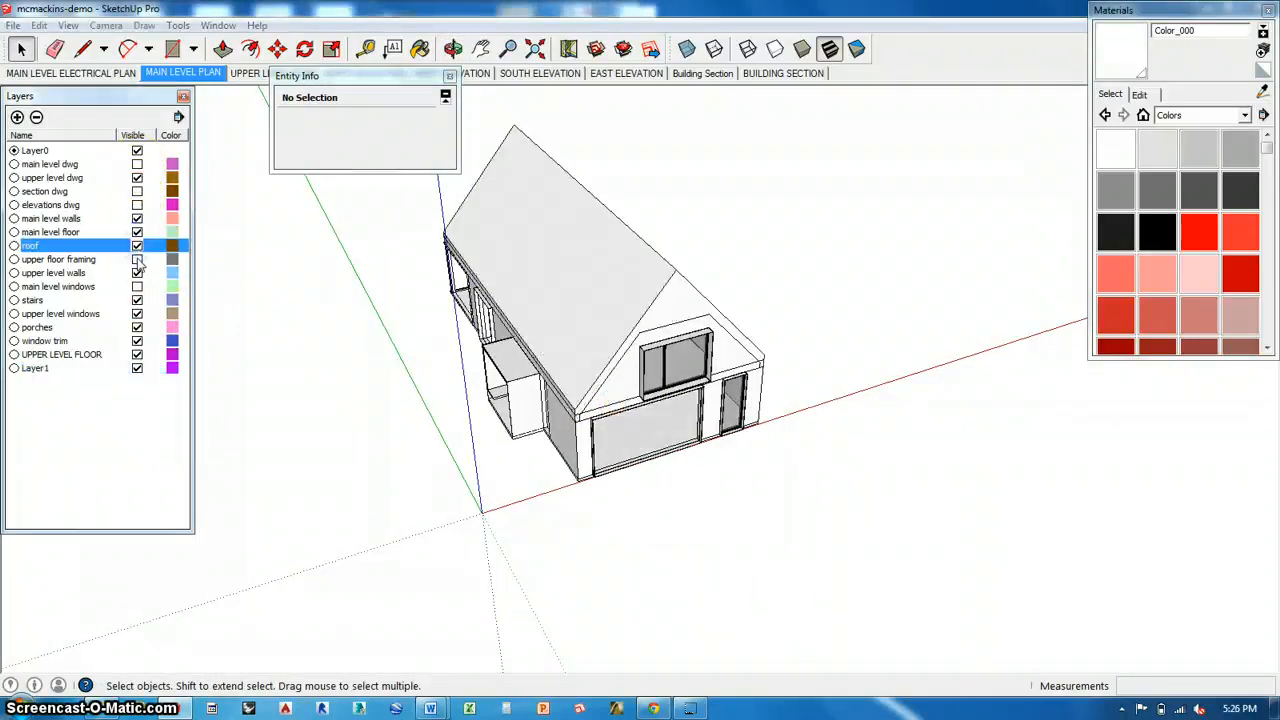
pyautogui.click(137, 259)
pyautogui.click(137, 286)
# Step: Hide the upper level dwg layer
pyautogui.moveTo(371, 354); pyautogui.dragTo(591, 380, button='middle')
pyautogui.scroll(3, 591, 380)
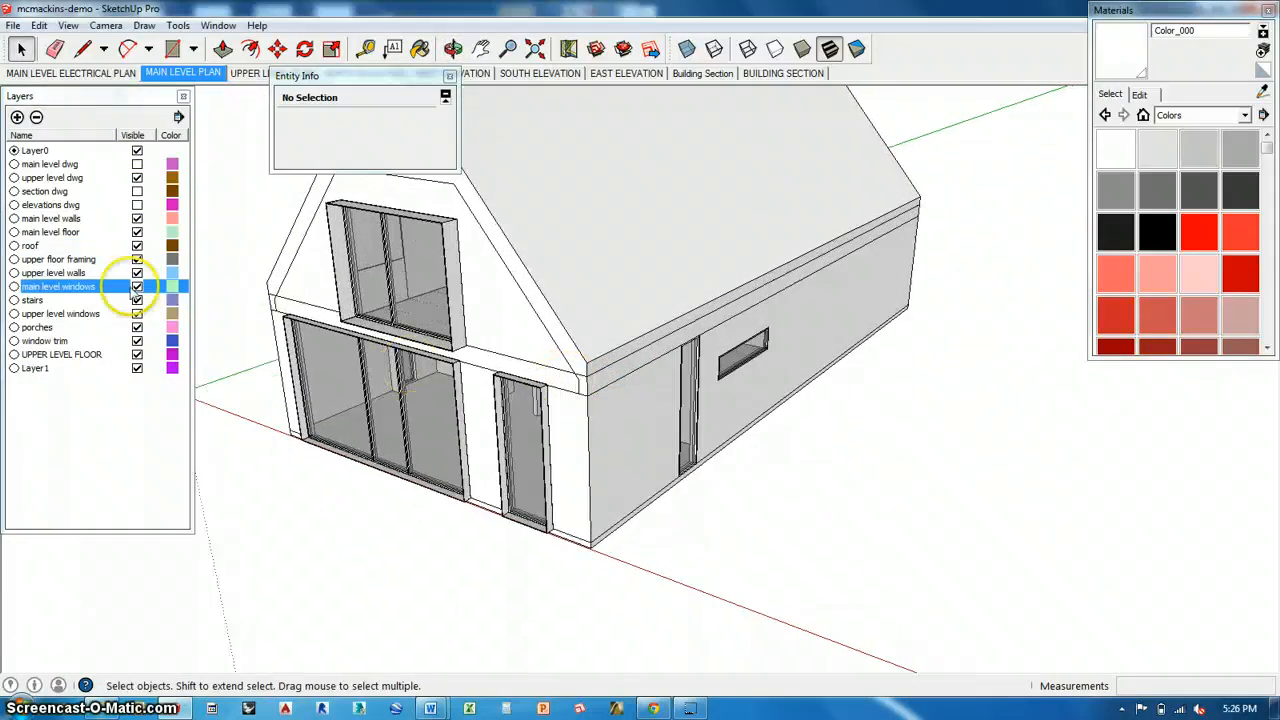
pyautogui.click(137, 178)
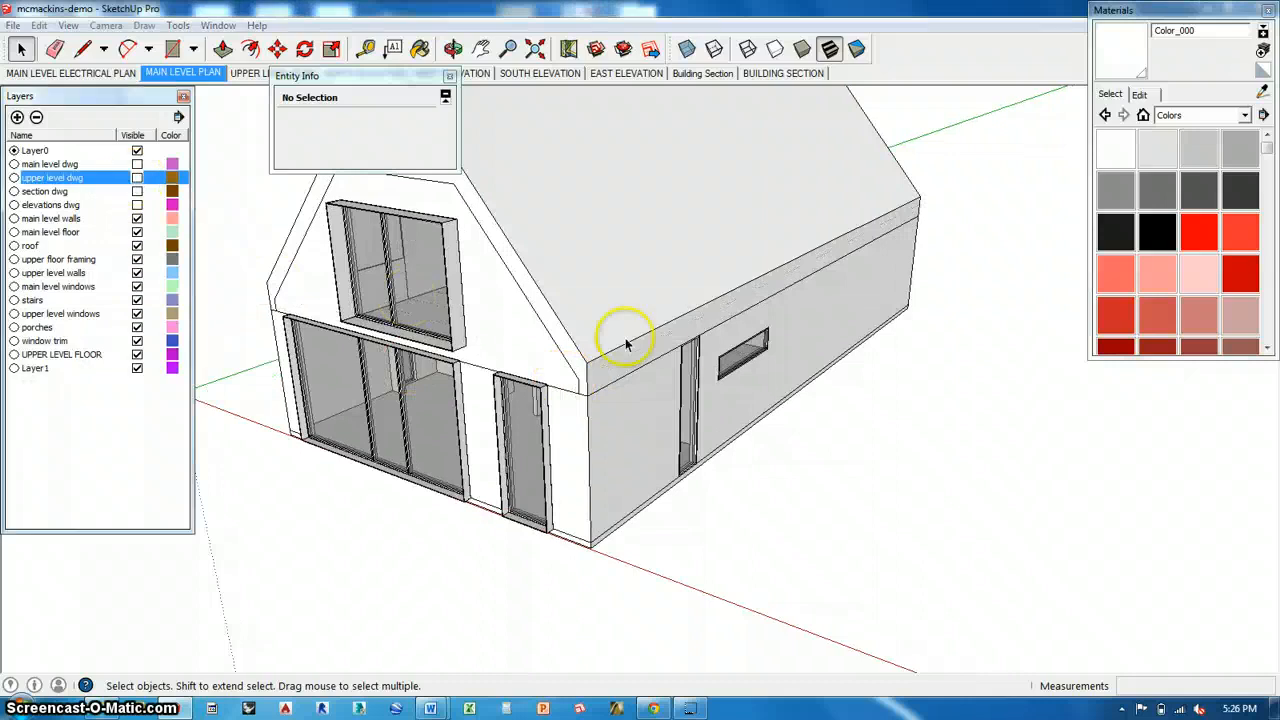
# Step: Examine the exterior of the house with its roof and windows from several sides
pyautogui.moveTo(626, 344); pyautogui.dragTo(595, 364, button='middle')
pyautogui.scroll(-3, 700, 383)
pyautogui.moveTo(728, 364)
pyautogui.mouseDown(button='middle')
pyautogui.moveTo(517, 449)
pyautogui.moveTo(237, 457)
pyautogui.mouseUp(button='middle')
pyautogui.moveTo(702, 441); pyautogui.dragTo(579, 405, button='middle')
pyautogui.scroll(-2, 328, 427)
pyautogui.moveTo(491, 458); pyautogui.dragTo(750, 356, button='middle')
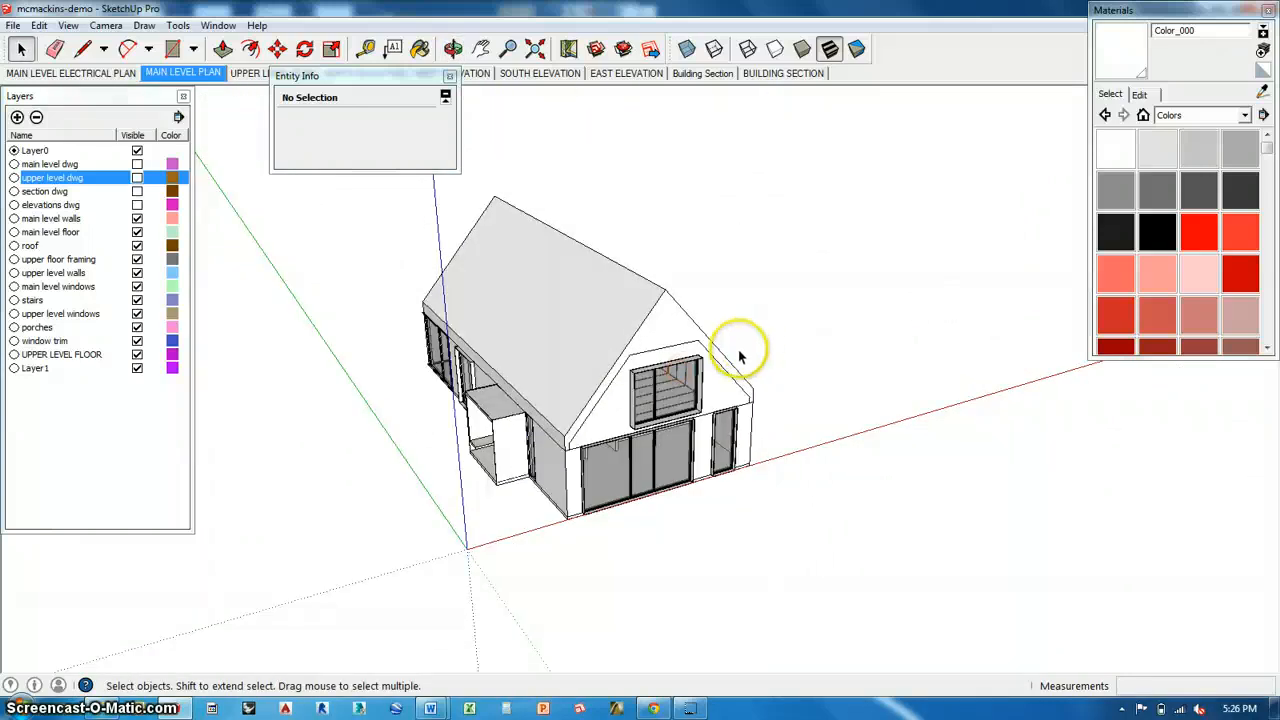
pyautogui.scroll(-2, 655, 402)
pyautogui.moveTo(620, 429)
pyautogui.mouseDown(button='middle')
pyautogui.moveTo(626, 438)
pyautogui.moveTo(535, 487)
pyautogui.mouseUp(button='middle')
pyautogui.scroll(-2, 575, 478)
pyautogui.scroll(4, 632, 464)
pyautogui.scroll(-2, 640, 460)
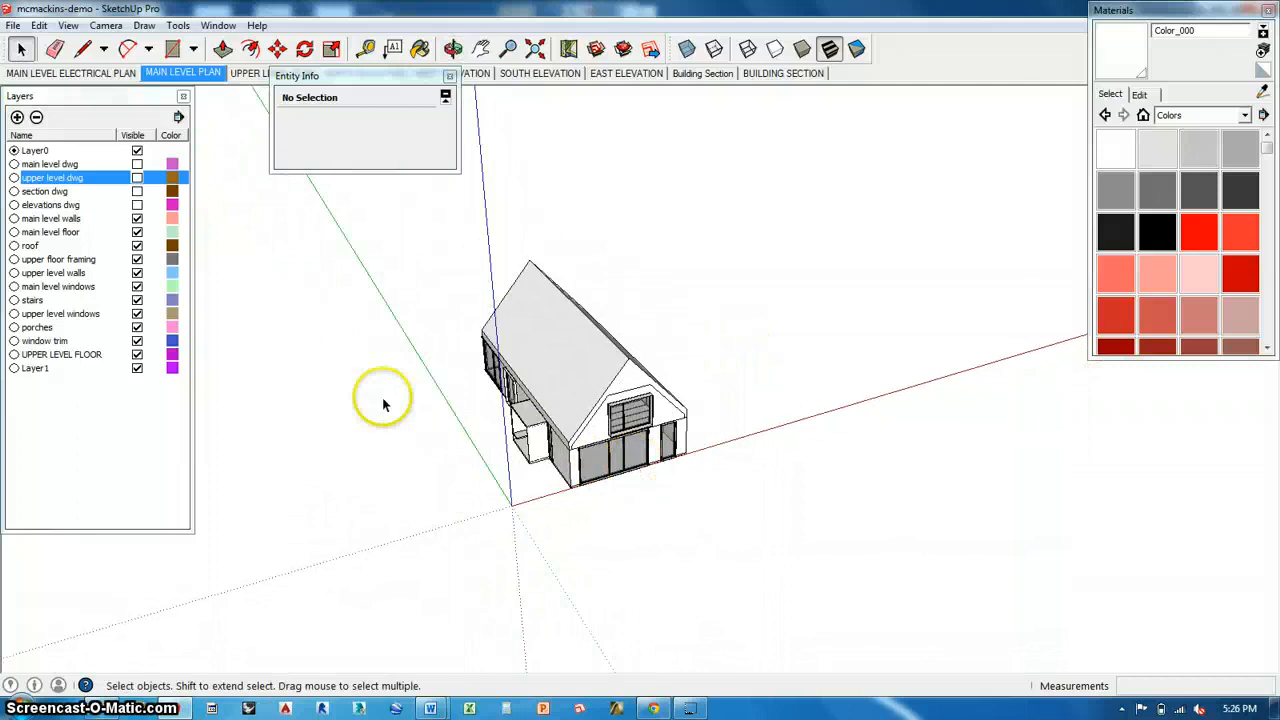
# Step: Make the upper level dwg and main level dwg layers visible
pyautogui.click(137, 177)
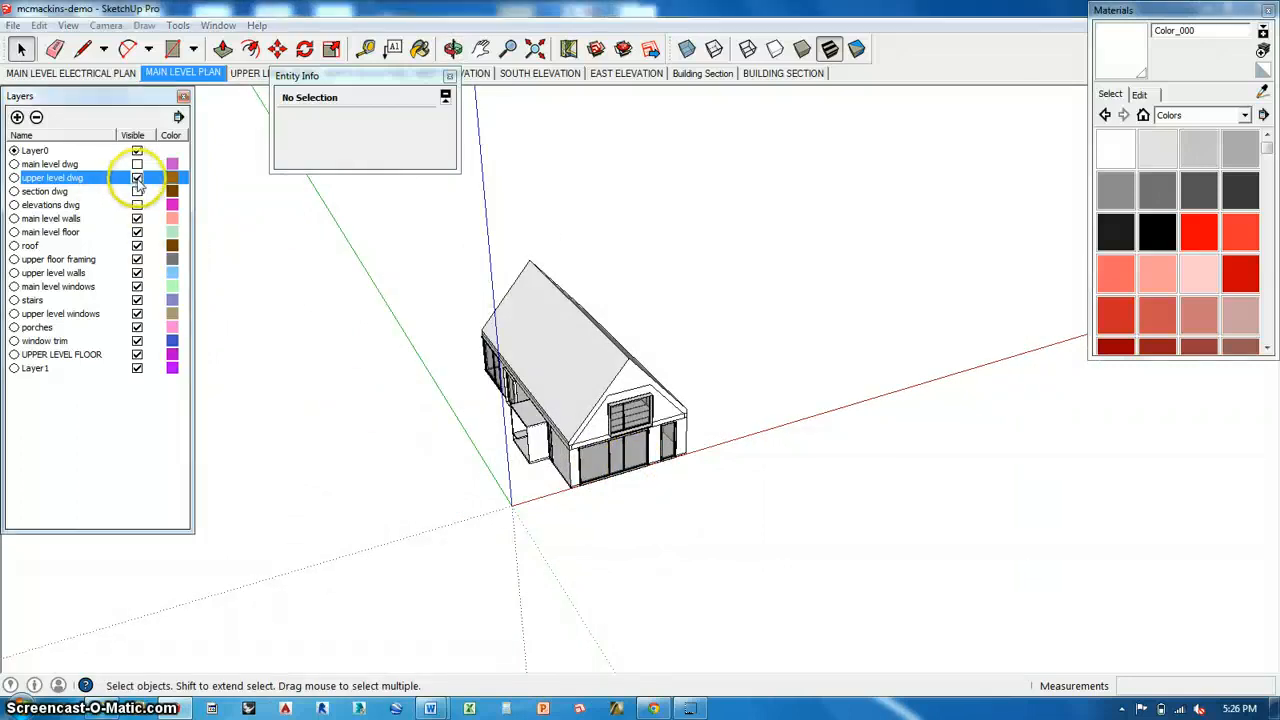
pyautogui.click(137, 164)
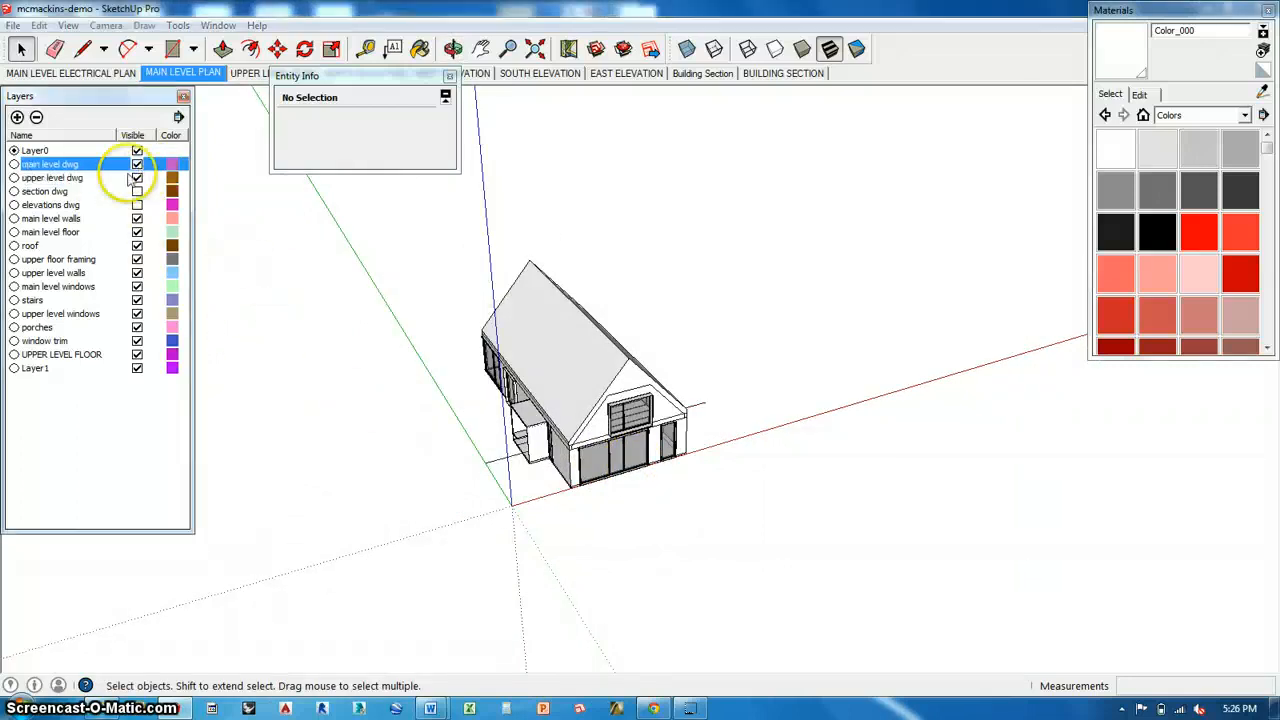
# Step: Copy the entire house model, including its drawings, along the red axis by about 119'
pyautogui.moveTo(660, 493); pyautogui.dragTo(700, 483, button='middle')
pyautogui.scroll(-3, 568, 464)
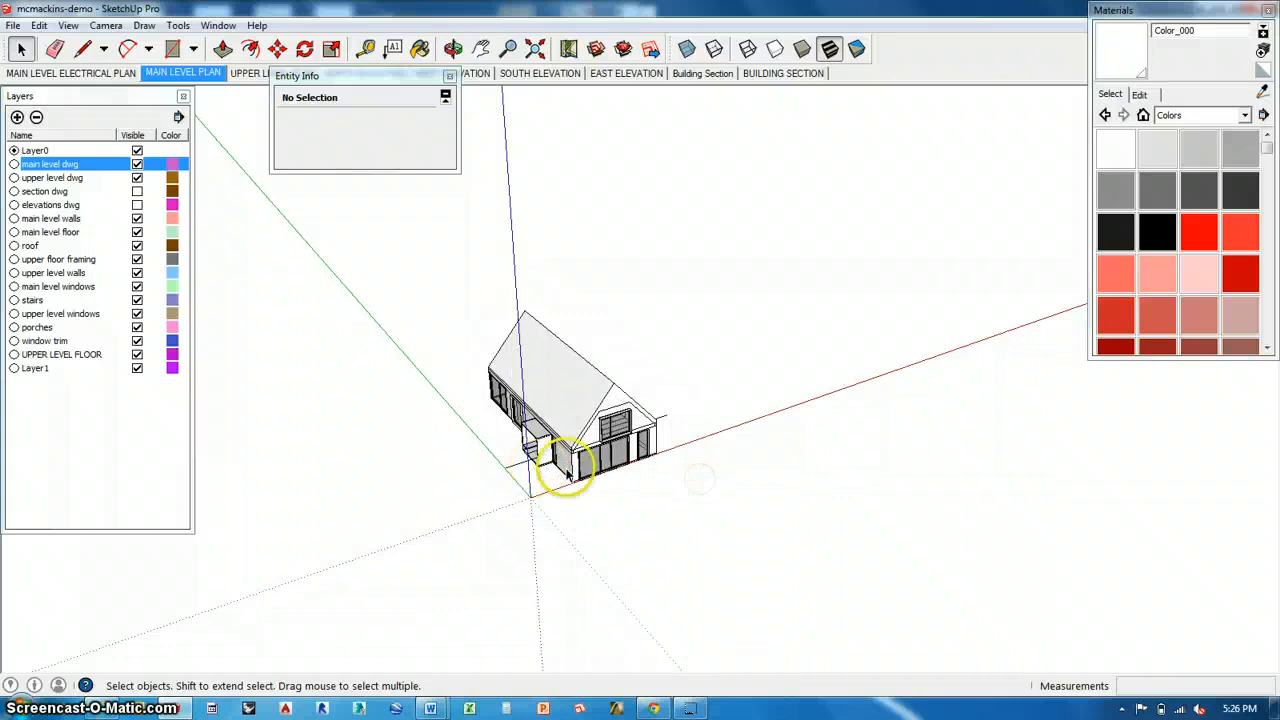
pyautogui.scroll(1, 602, 468)
pyautogui.moveTo(413, 543); pyautogui.dragTo(414, 543)
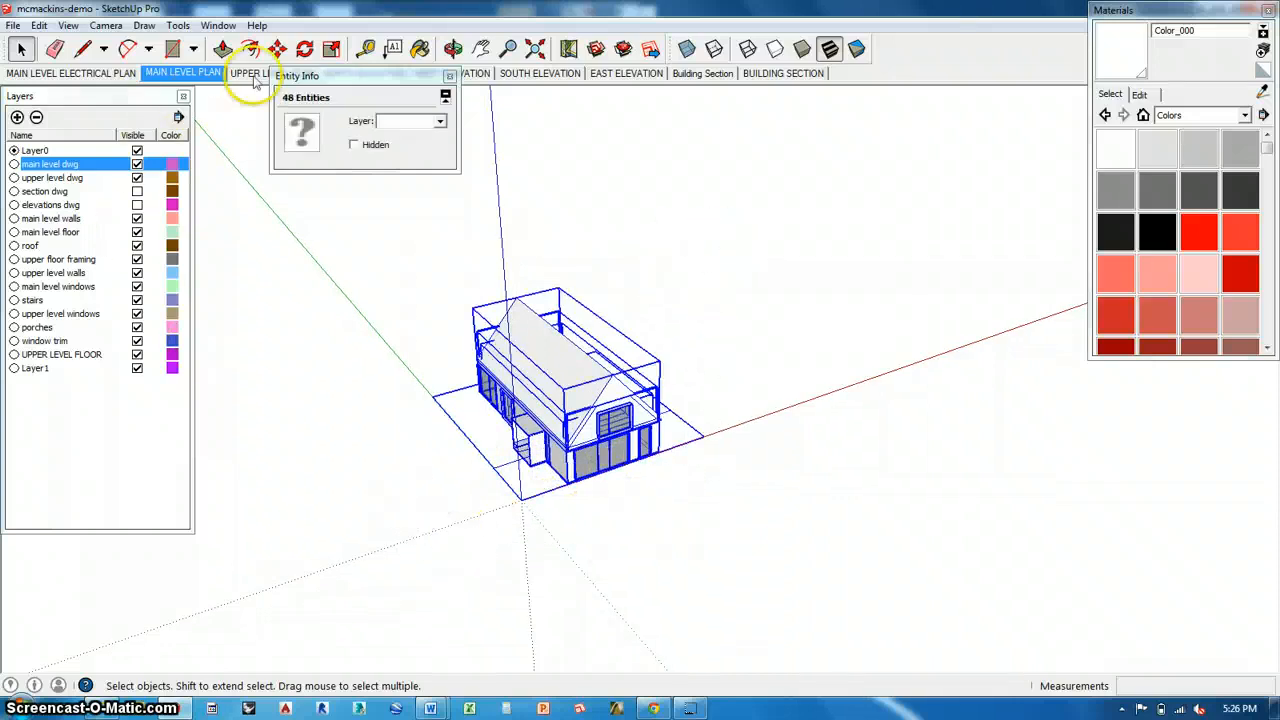
pyautogui.click(277, 48)
pyautogui.click(567, 486)
pyautogui.press('ctrl')
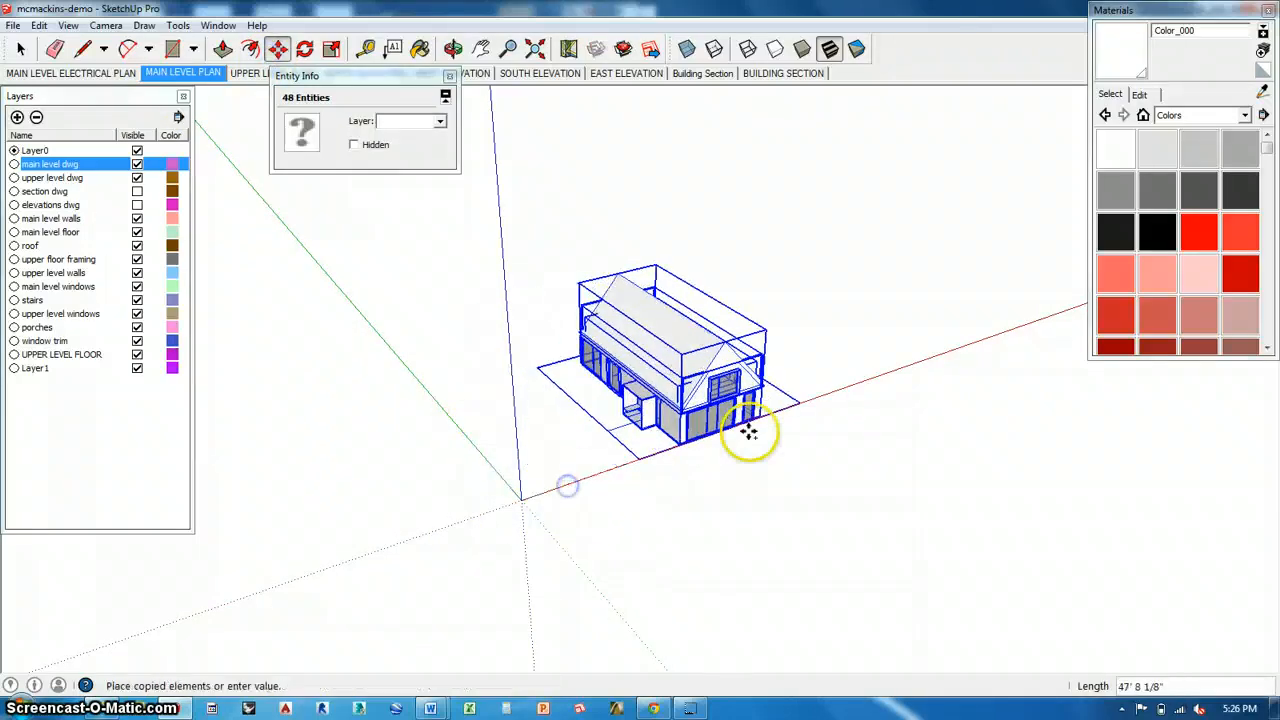
pyautogui.click(880, 372)
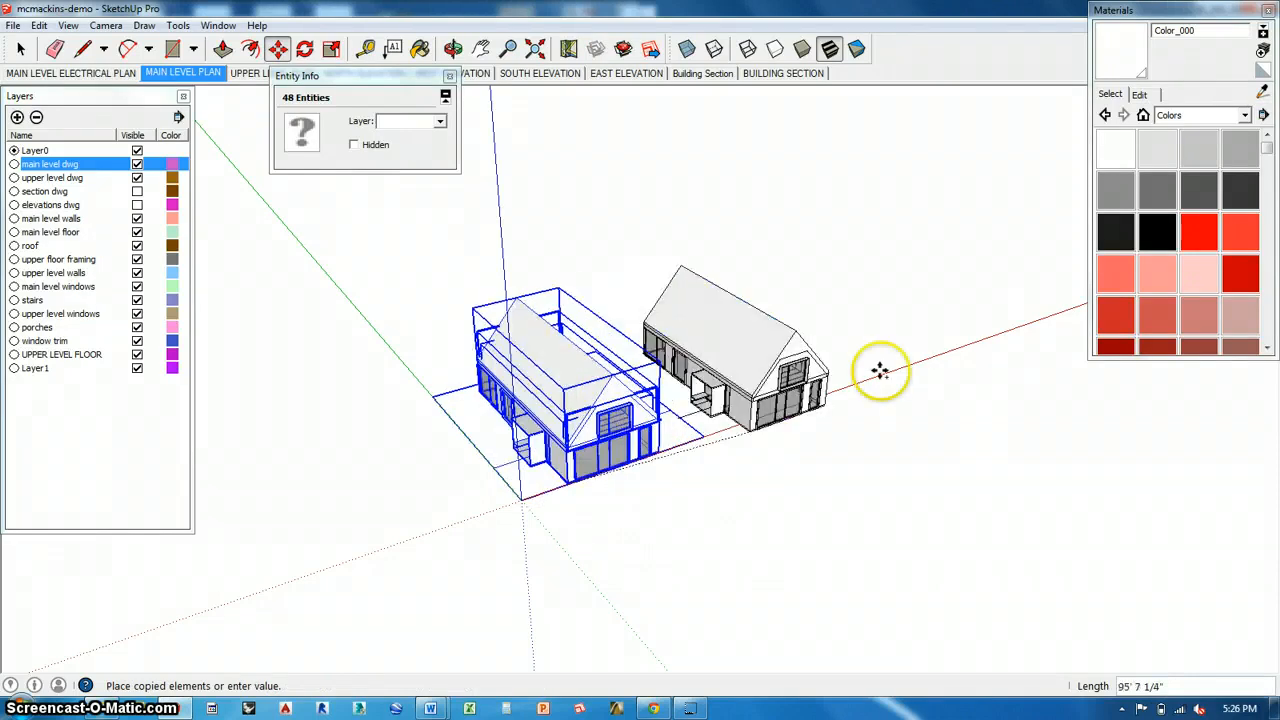
pyautogui.click(940, 350)
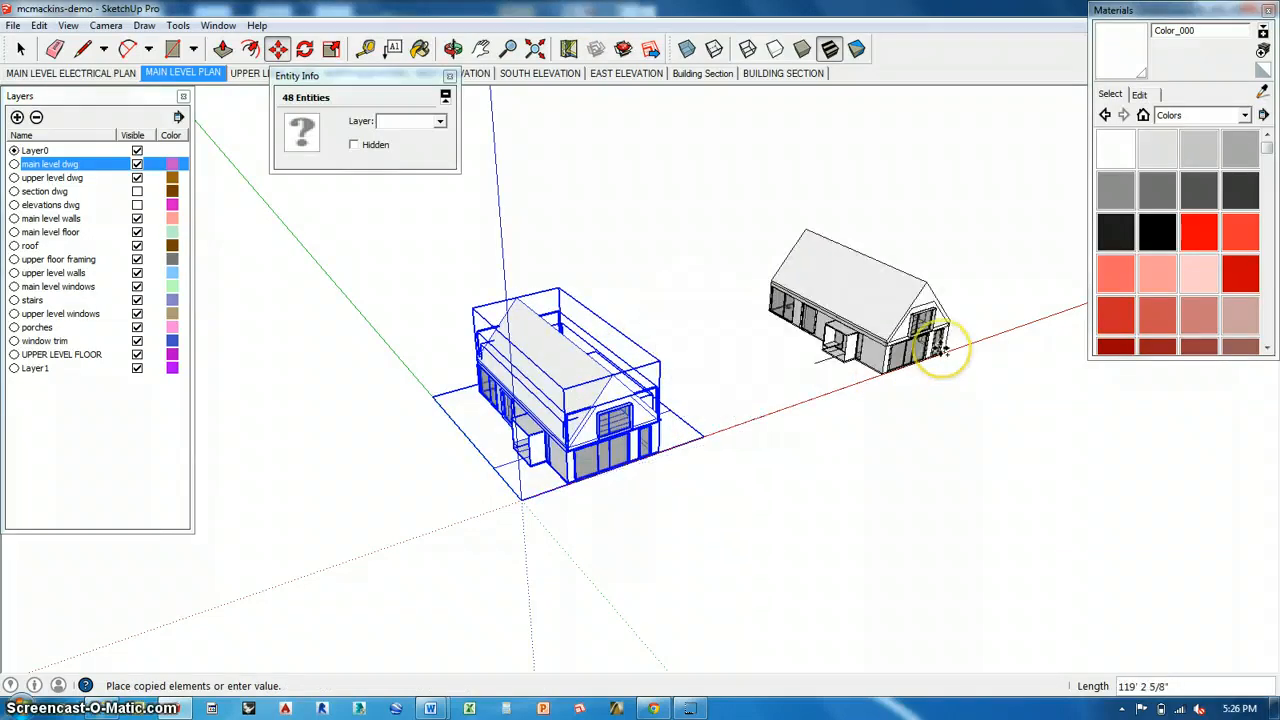
# Step: Place the copy of the house about 177' along the red axis and array it as four equally spaced copies (x4)
pyautogui.click(1004, 322)
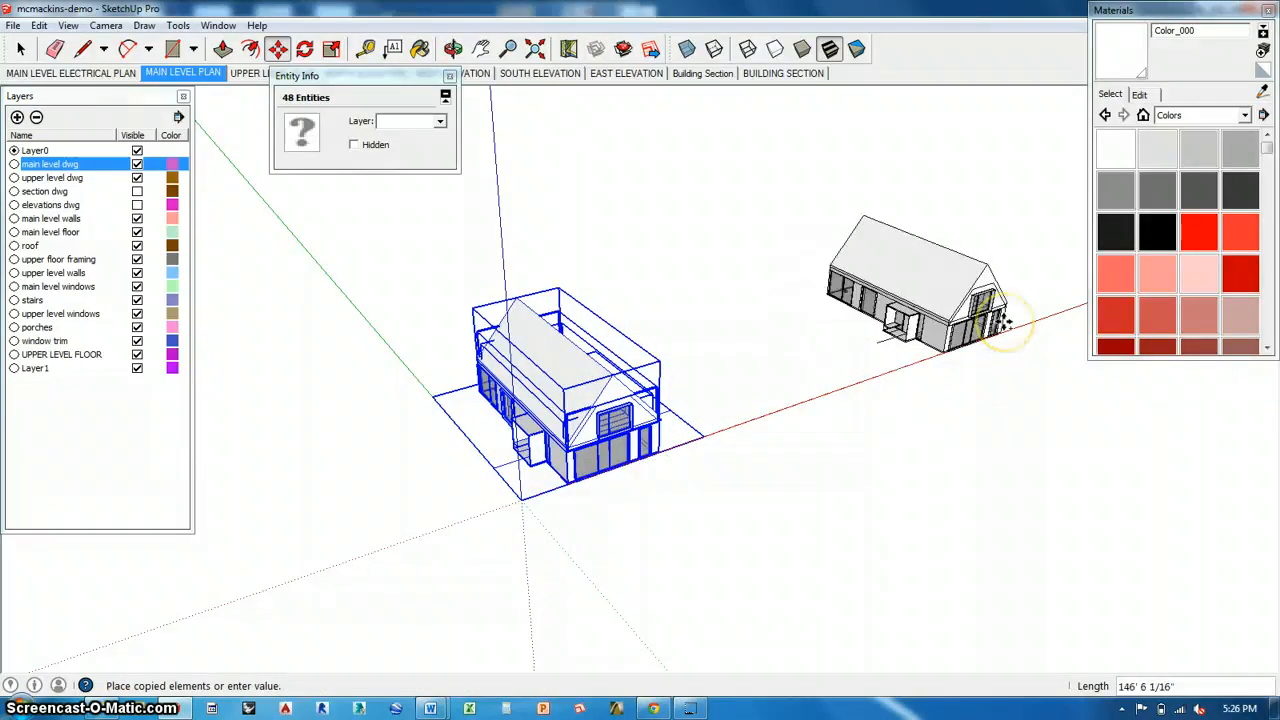
pyautogui.click(1066, 302)
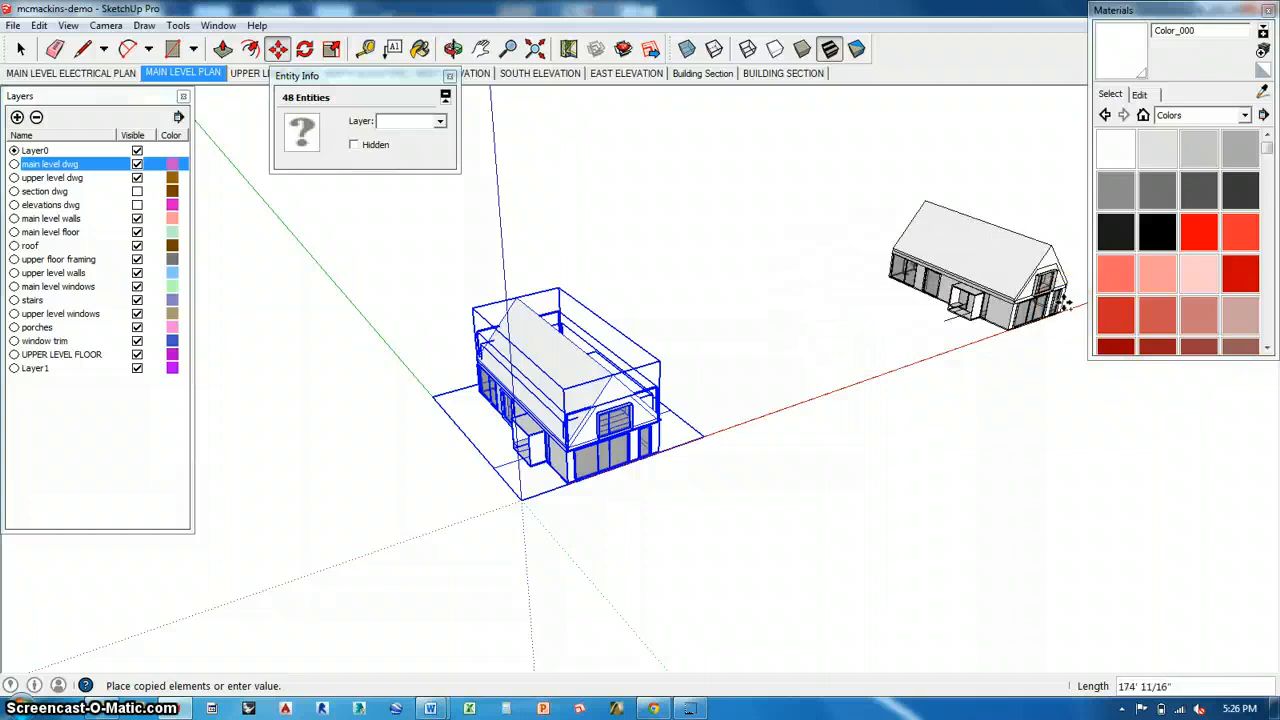
pyautogui.click(1071, 299)
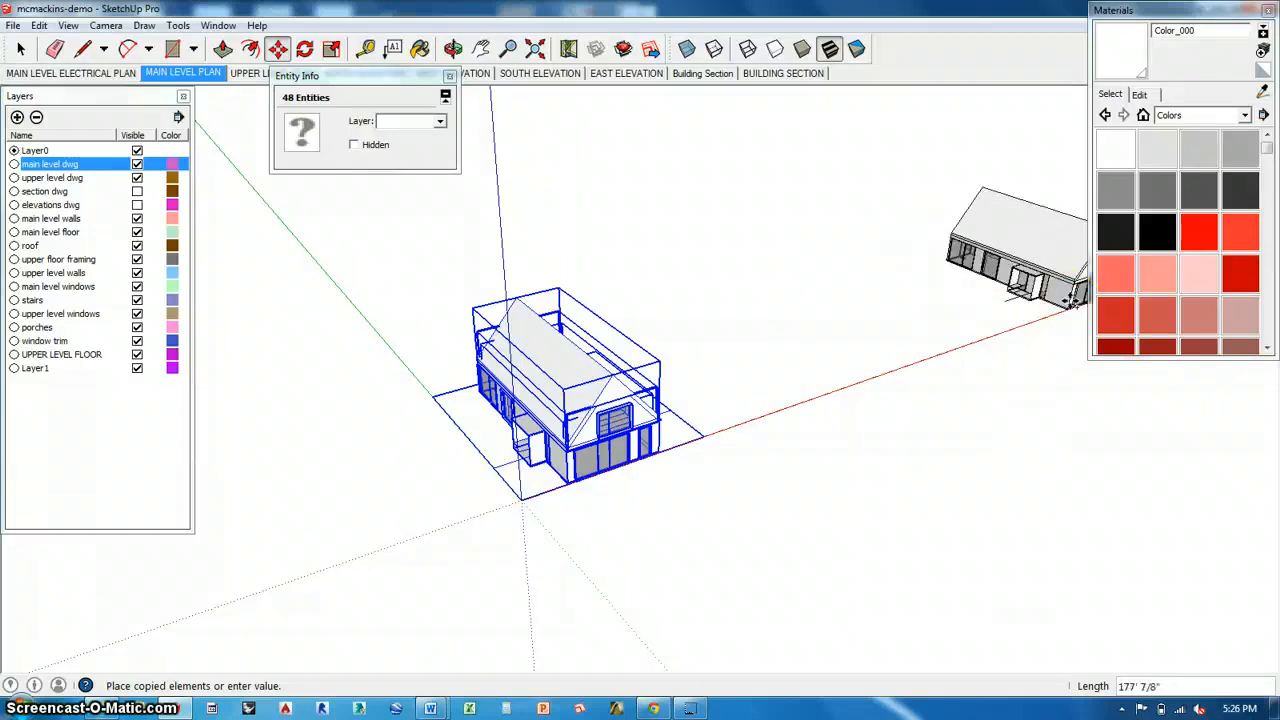
pyautogui.click(1071, 299)
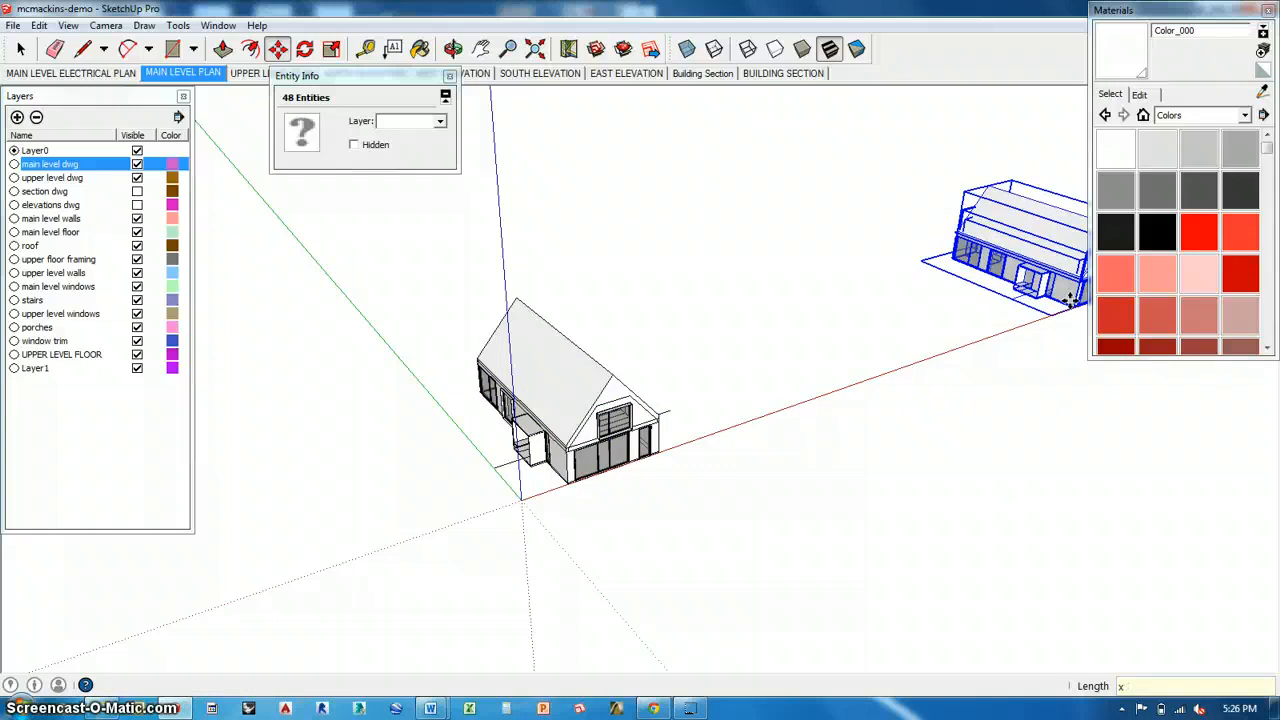
pyautogui.press('Return')
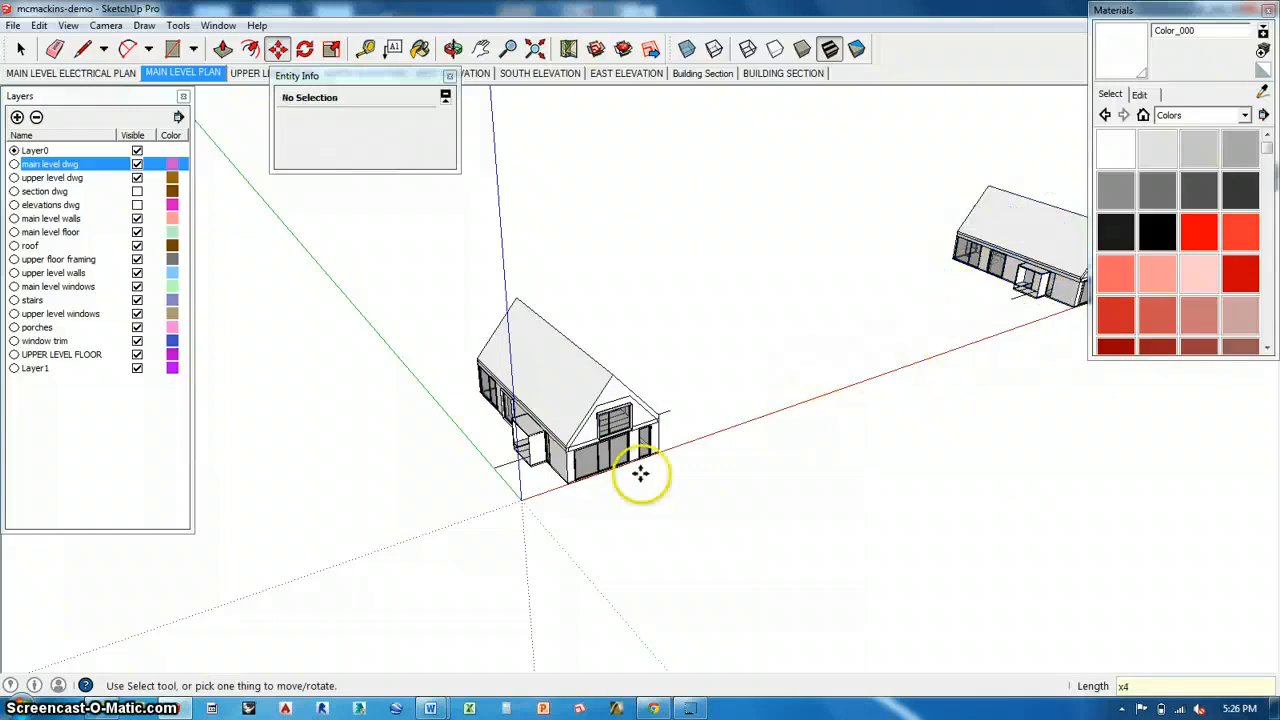
pyautogui.scroll(-5, 632, 478)
pyautogui.scroll(-3, 526, 508)
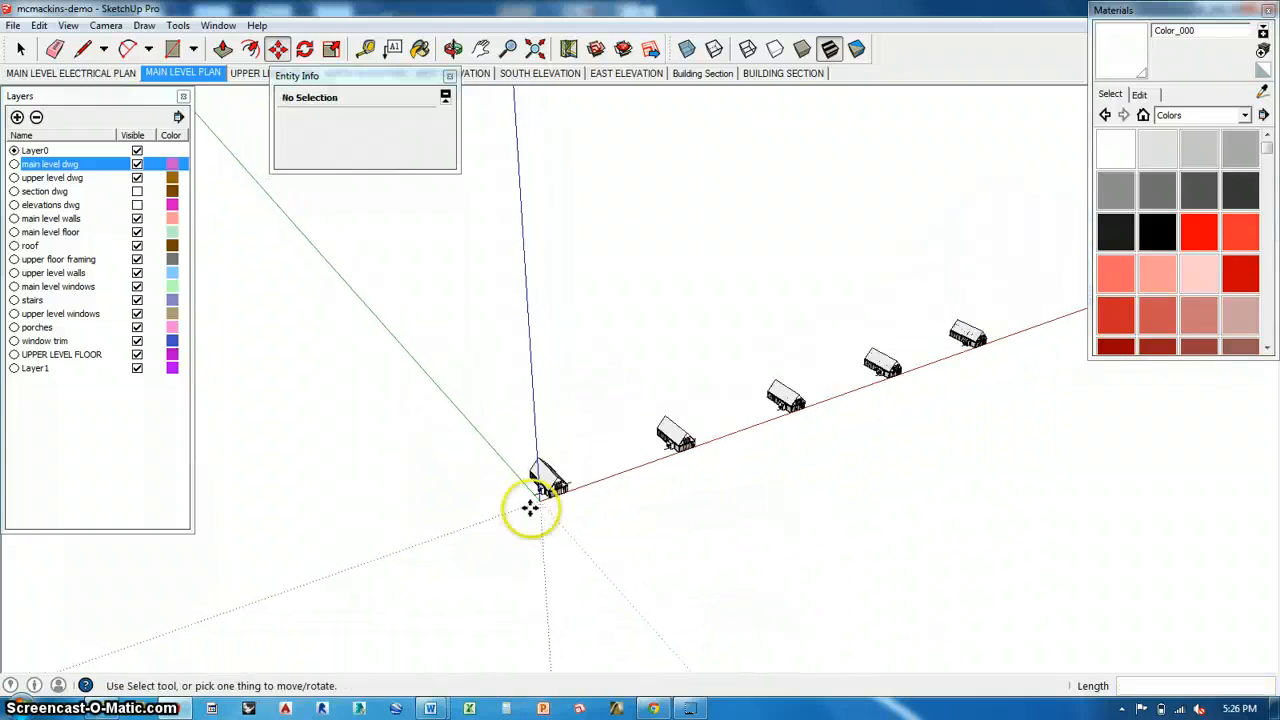
pyautogui.scroll(5, 706, 431)
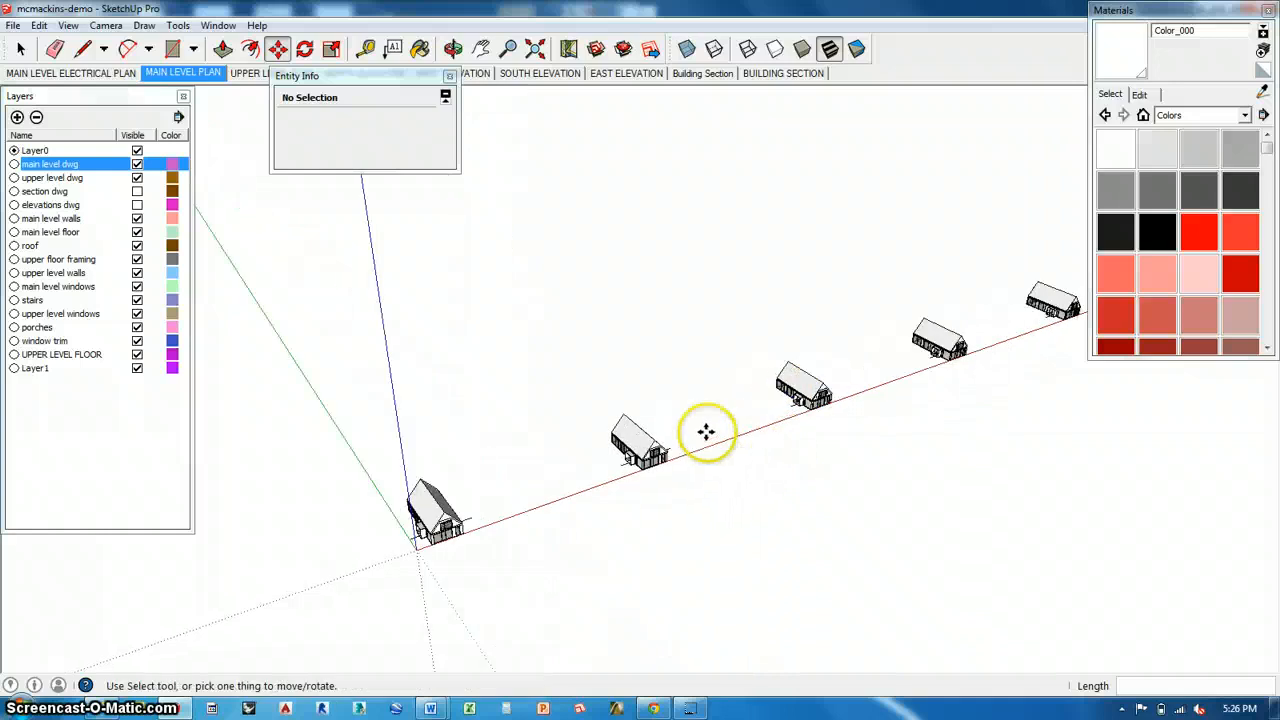
# Step: Frame the original house at the origin in a close perspective view of its glazed gable end and long side wall
pyautogui.moveTo(469, 517); pyautogui.dragTo(627, 438, button='middle')
pyautogui.scroll(4, 434, 509)
pyautogui.scroll(3, 427, 507)
pyautogui.scroll(4, 608, 434)
pyautogui.scroll(2, 583, 412)
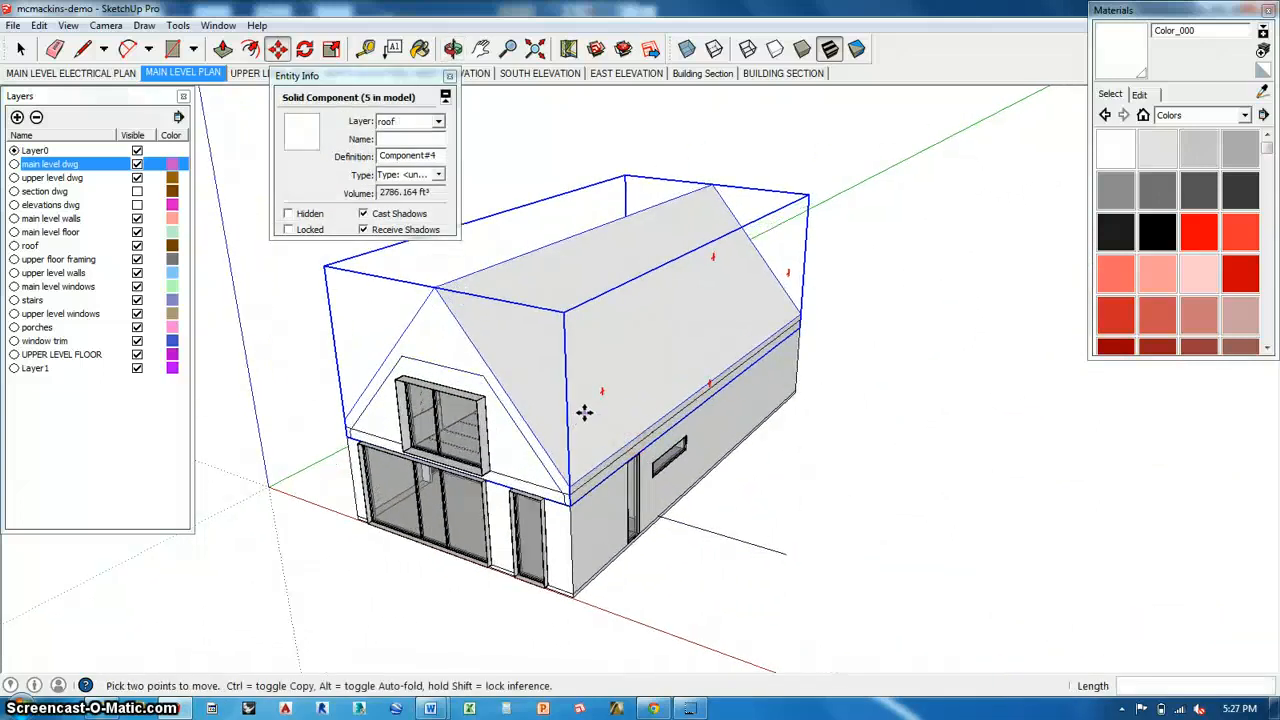
pyautogui.scroll(-1, 905, 442)
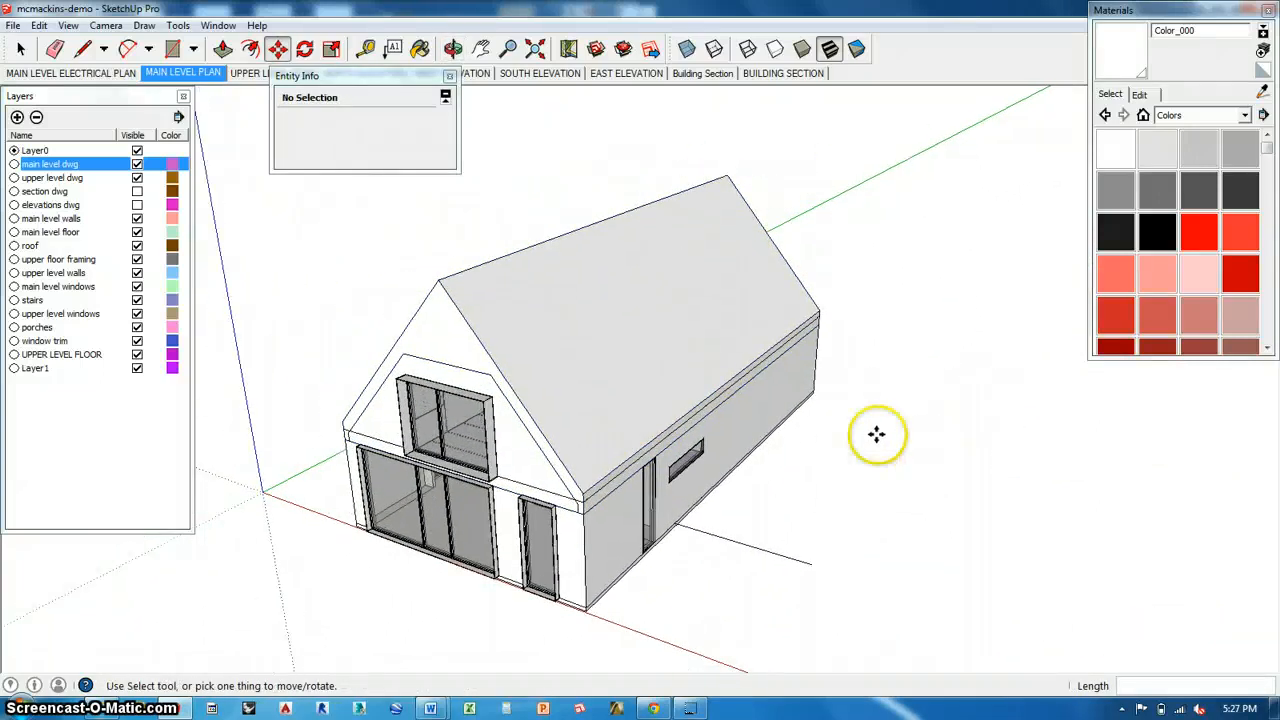
# Step: Close the Entity Info and Materials windows and open the Styles and Scenes windows
pyautogui.click(449, 76)
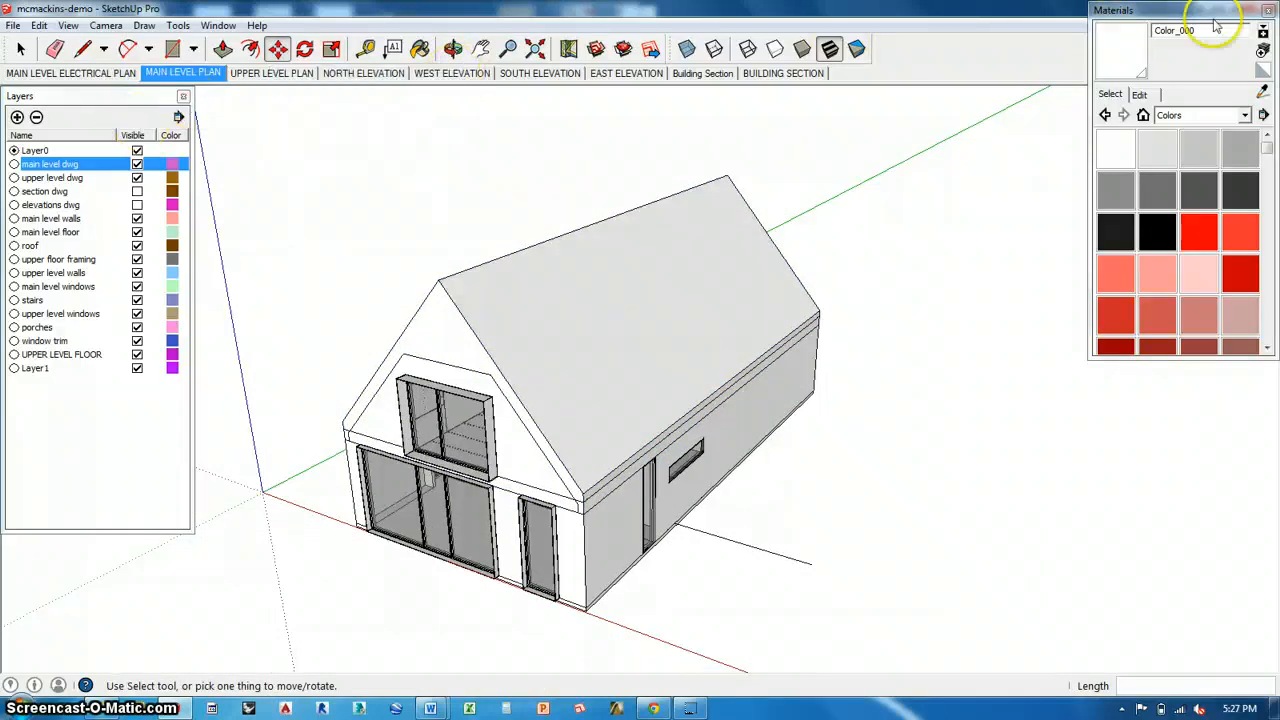
pyautogui.click(1267, 10)
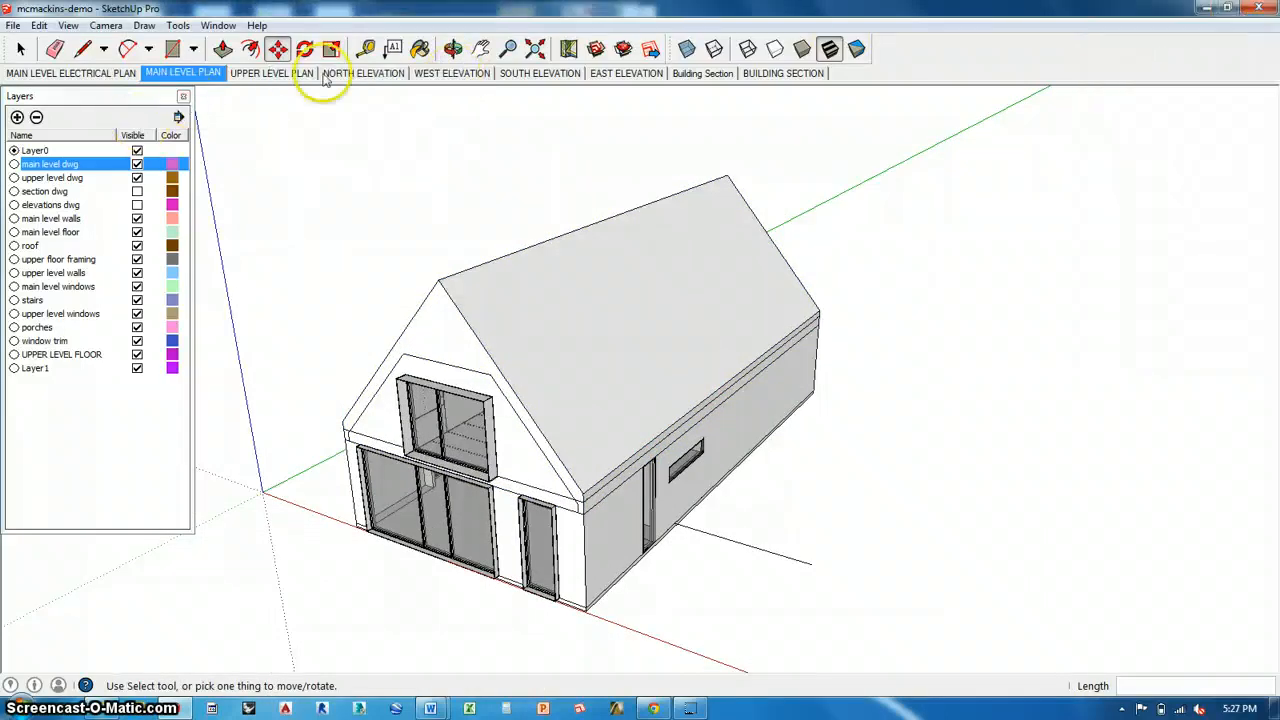
pyautogui.click(218, 25)
pyautogui.click(236, 120)
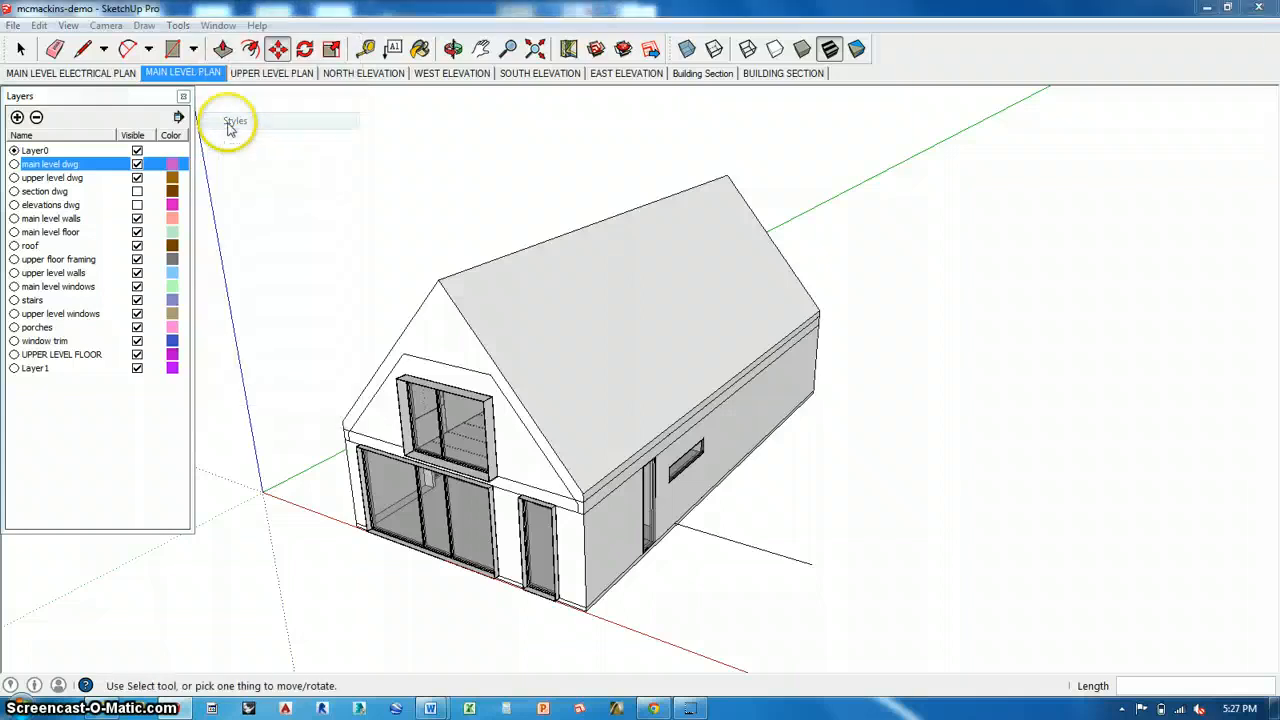
pyautogui.click(218, 25)
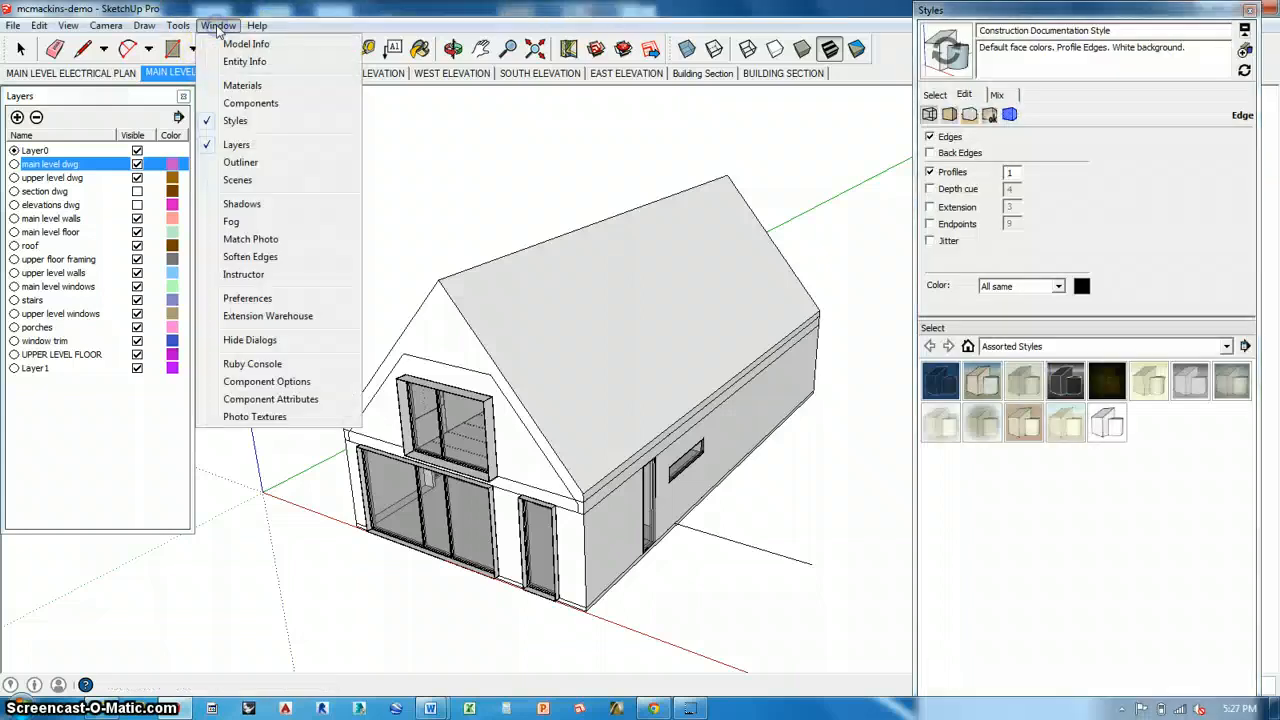
pyautogui.click(237, 180)
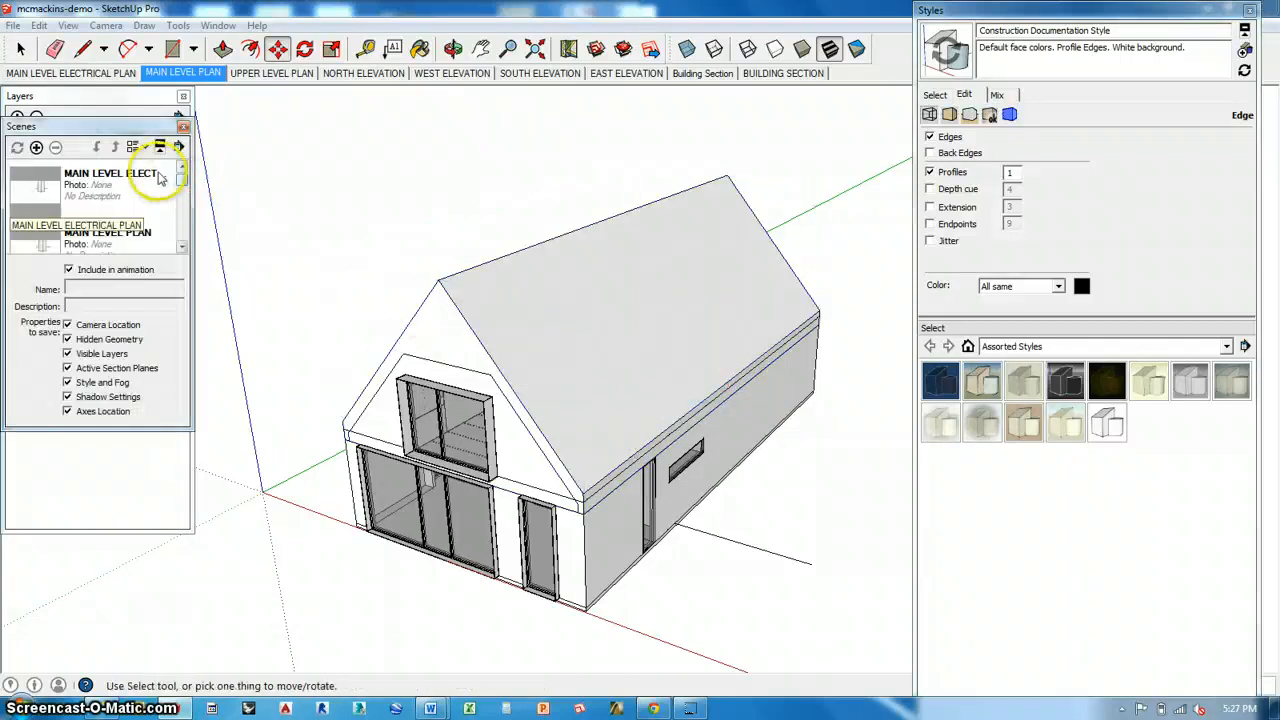
# Step: Delete all existing plan, elevation and building section scenes from the model
pyautogui.moveTo(160, 427); pyautogui.dragTo(140, 666)
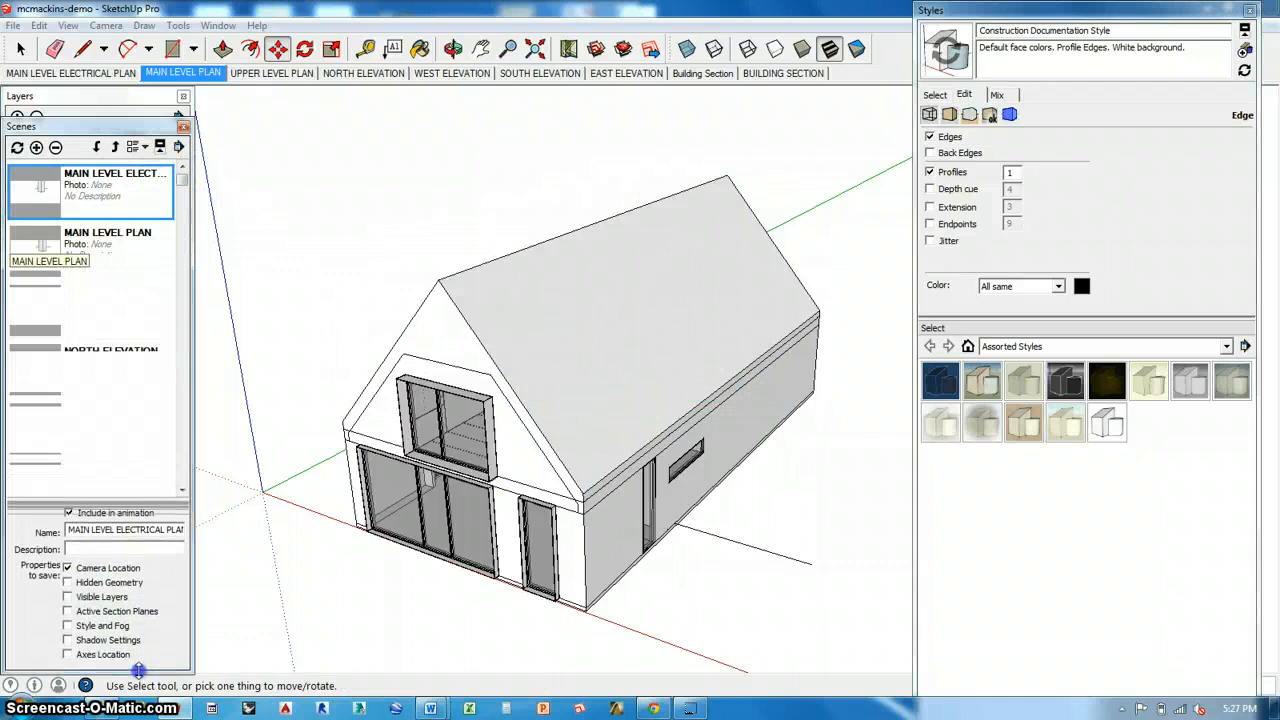
pyautogui.keyDown('shift'); pyautogui.click(125, 485); pyautogui.keyUp('shift')
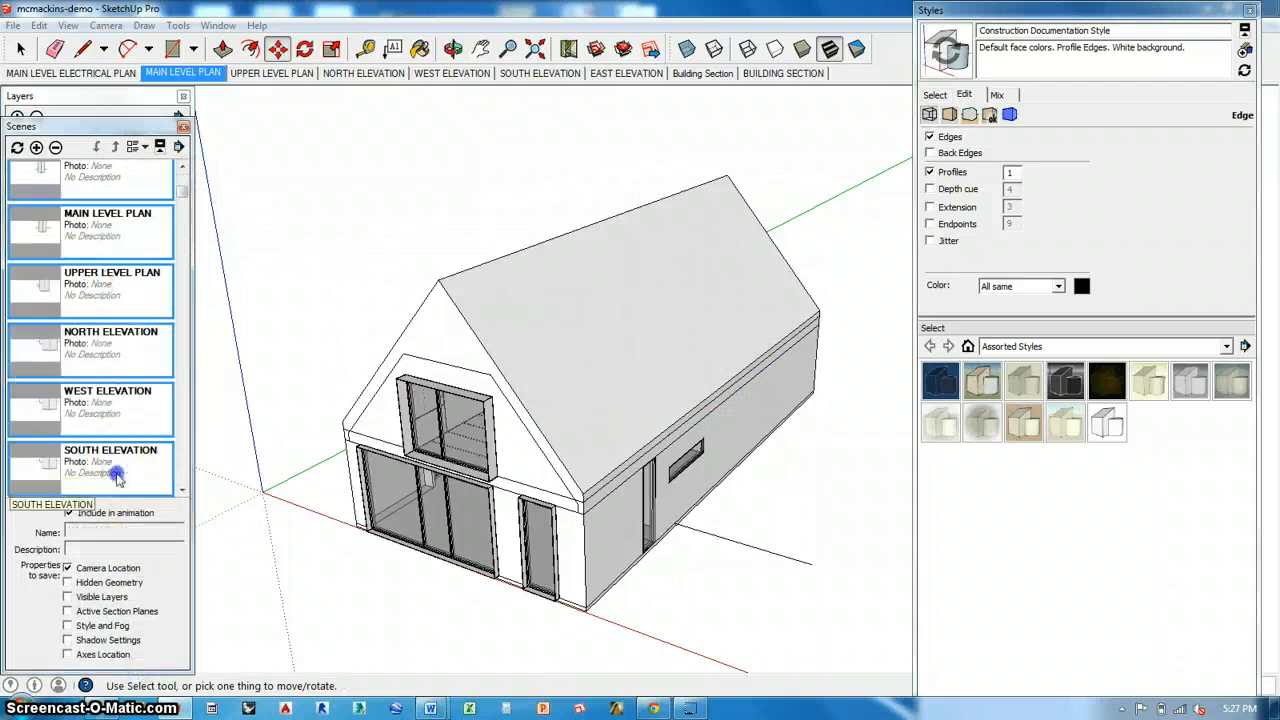
pyautogui.click(55, 147)
pyautogui.click(122, 440)
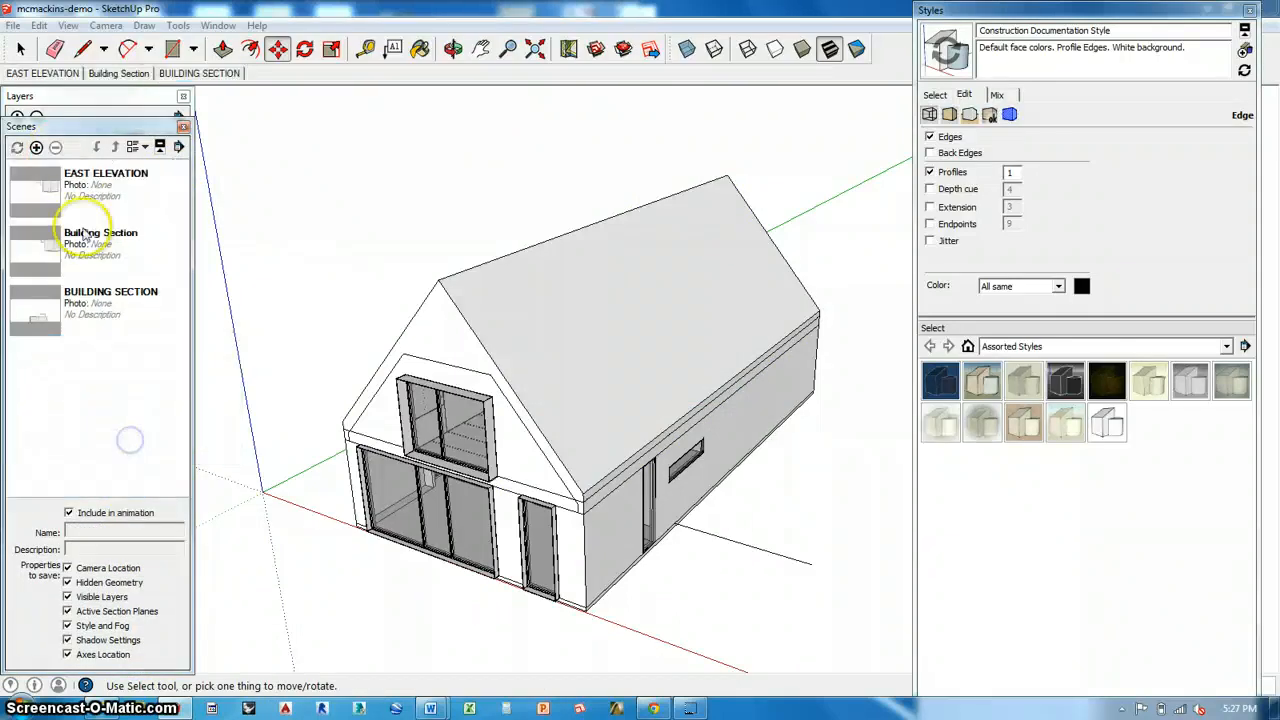
pyautogui.click(55, 147)
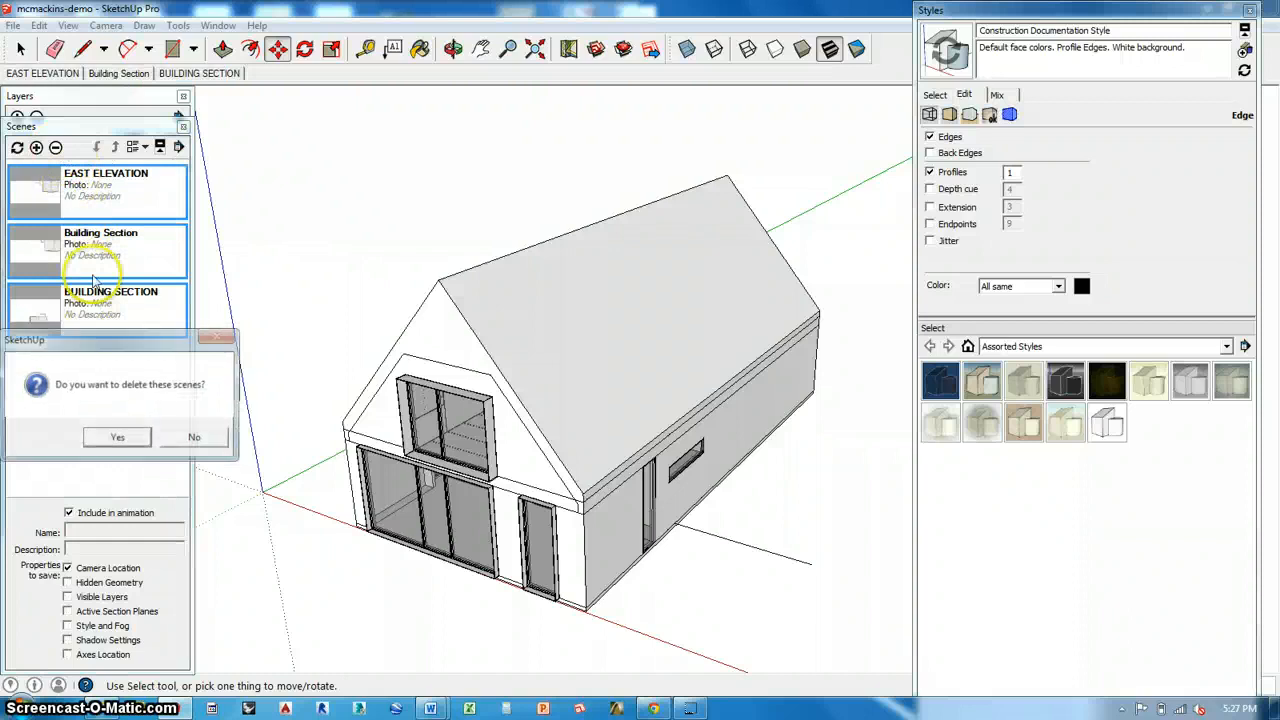
pyautogui.click(108, 435)
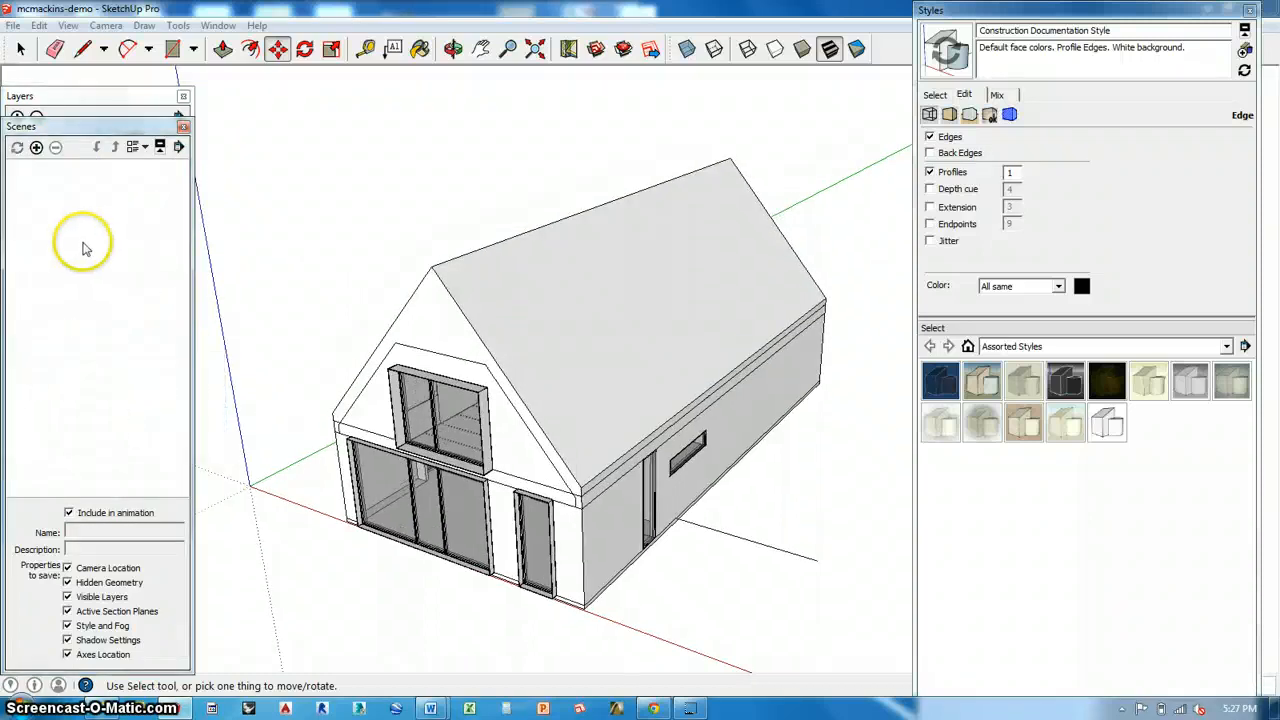
# Step: Add five new scenes that save the current perspective view of the house
pyautogui.click(37, 150)
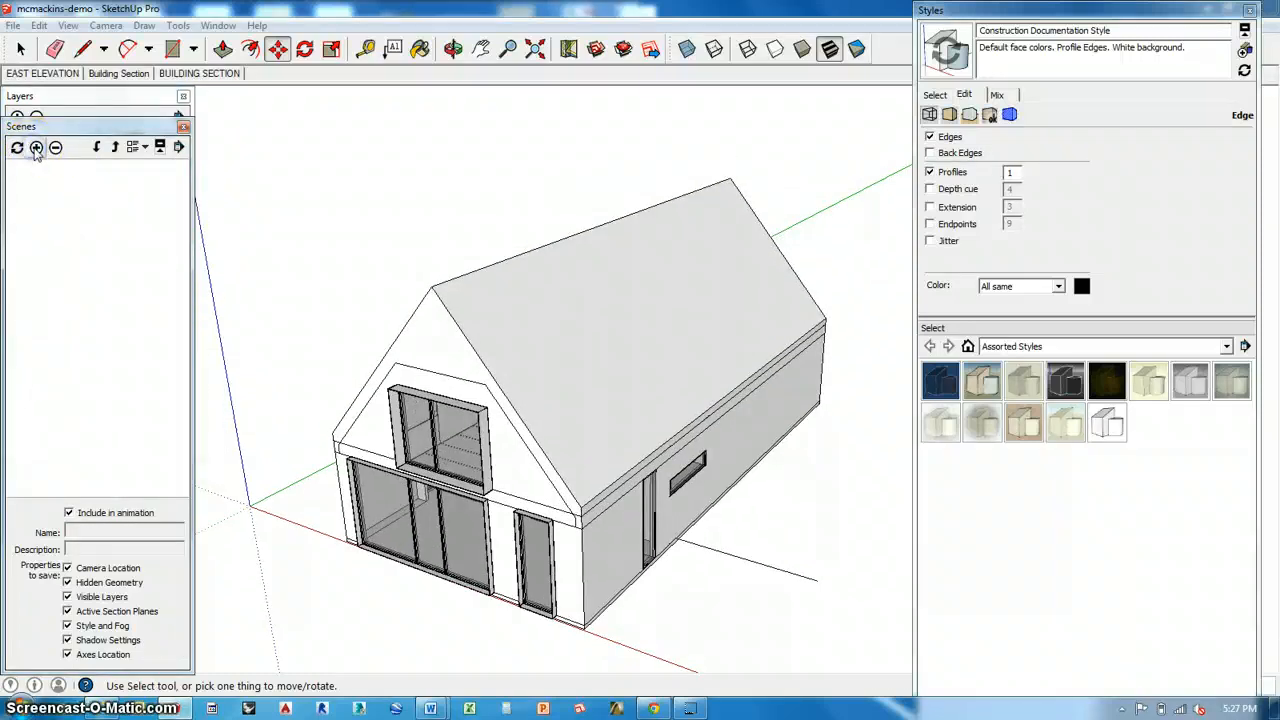
pyautogui.click(36, 150)
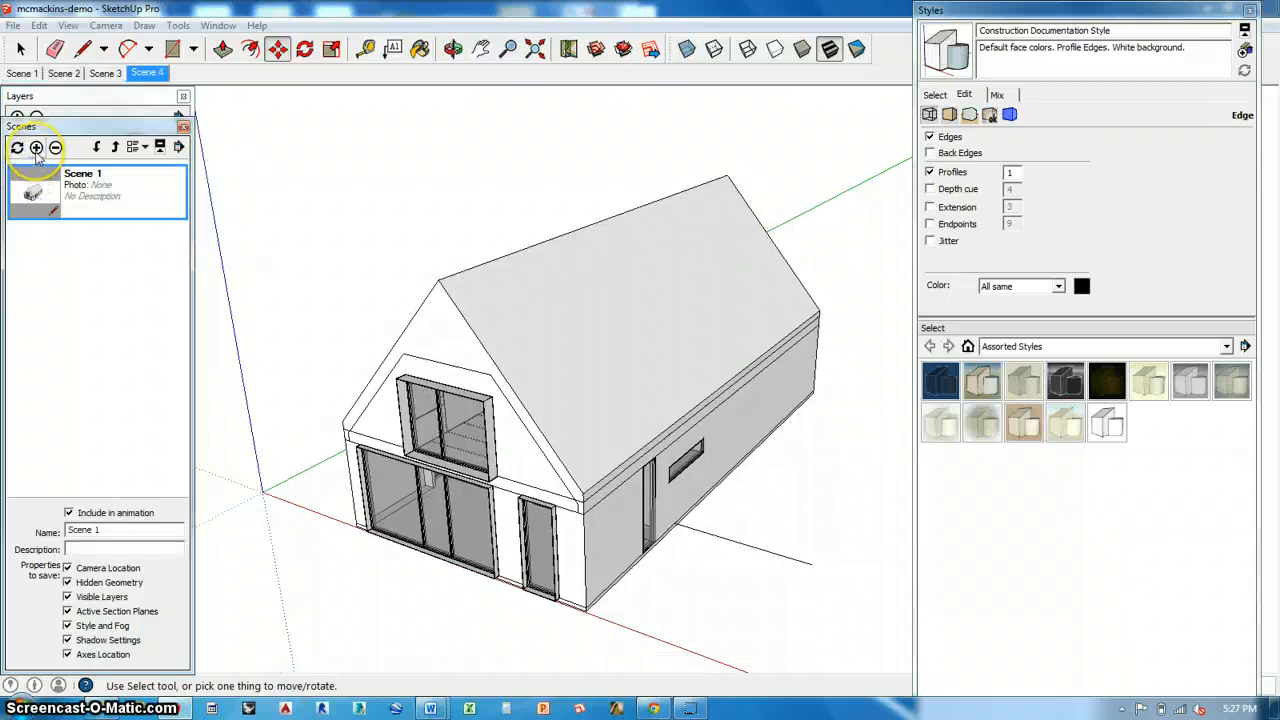
pyautogui.click(36, 148)
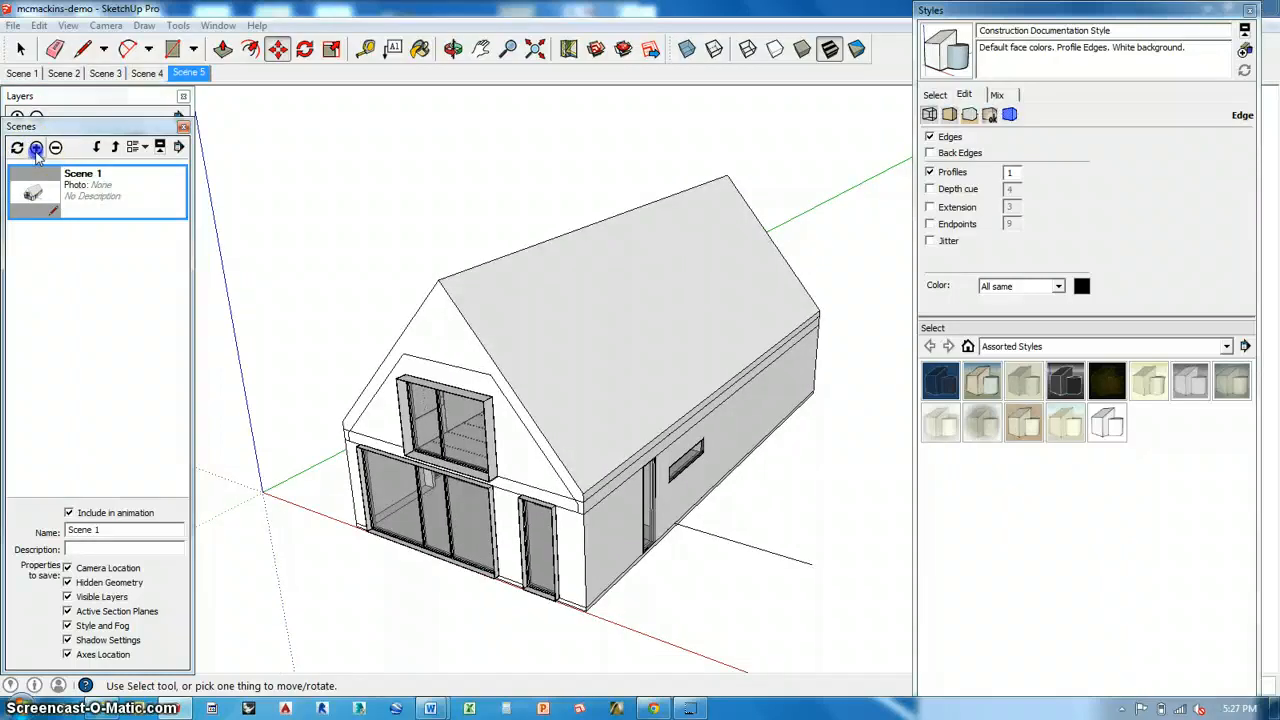
# Step: Rename Scene 1 as generative and Scene 2 as structure
pyautogui.click(99, 182)
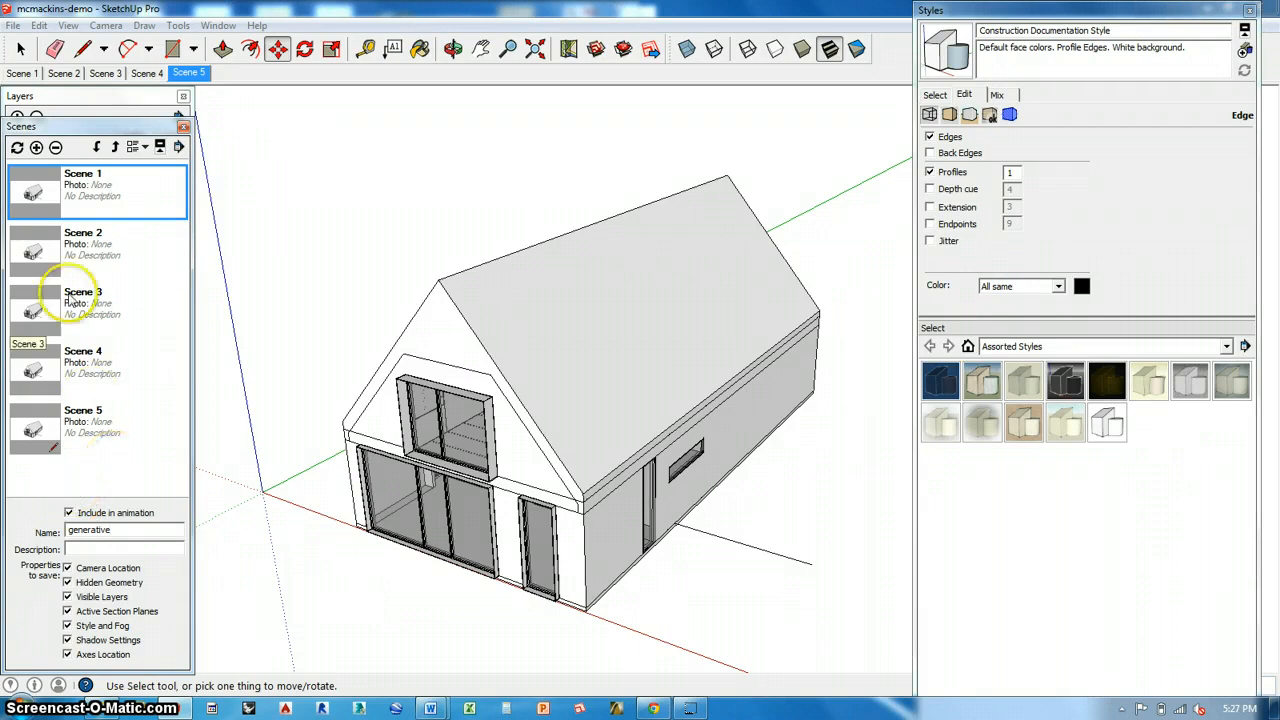
pyautogui.click(87, 245)
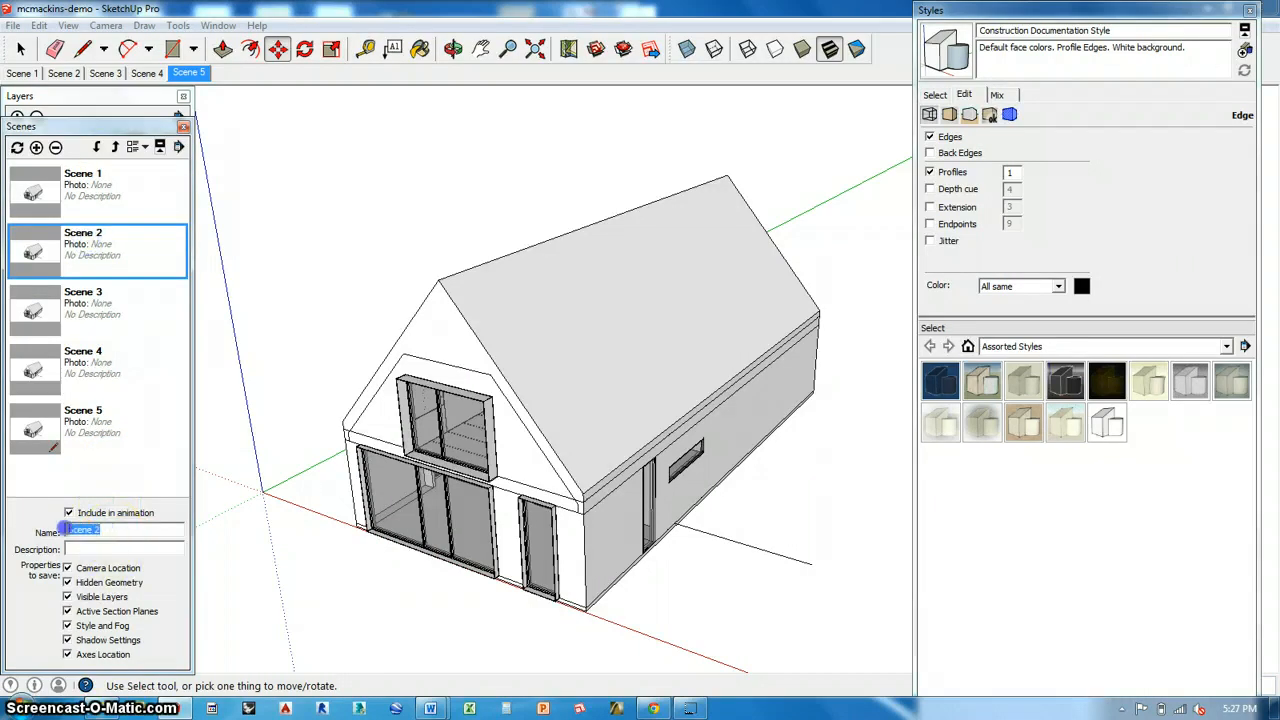
pyautogui.click(119, 178)
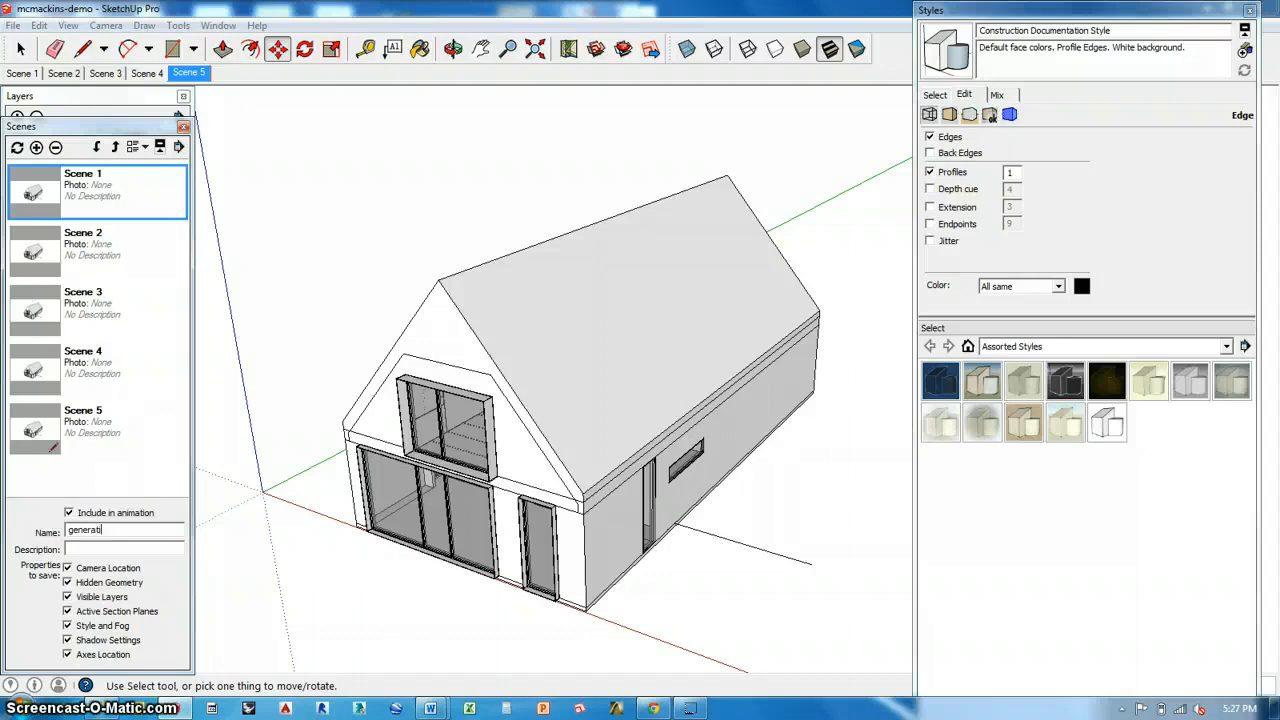
pyautogui.click(90, 262)
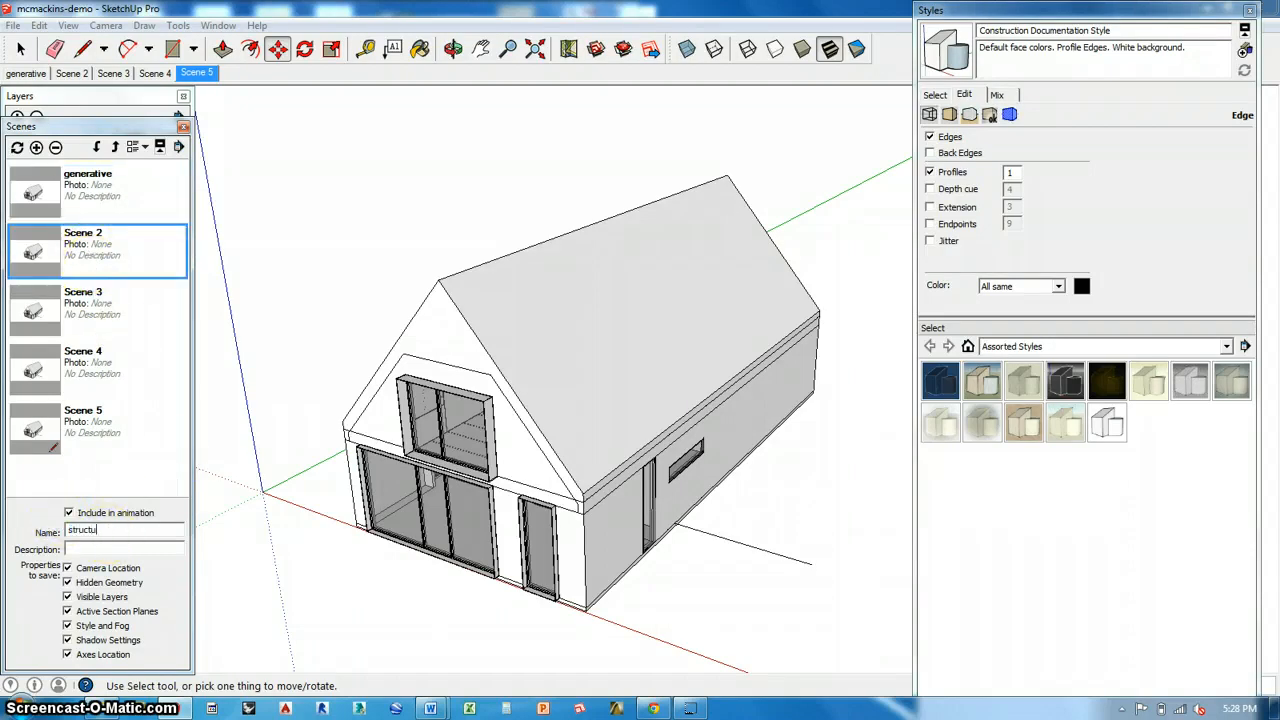
# Step: Try to give Scene 3 a new name, and rename Scene 4 as circulation
pyautogui.click(72, 305)
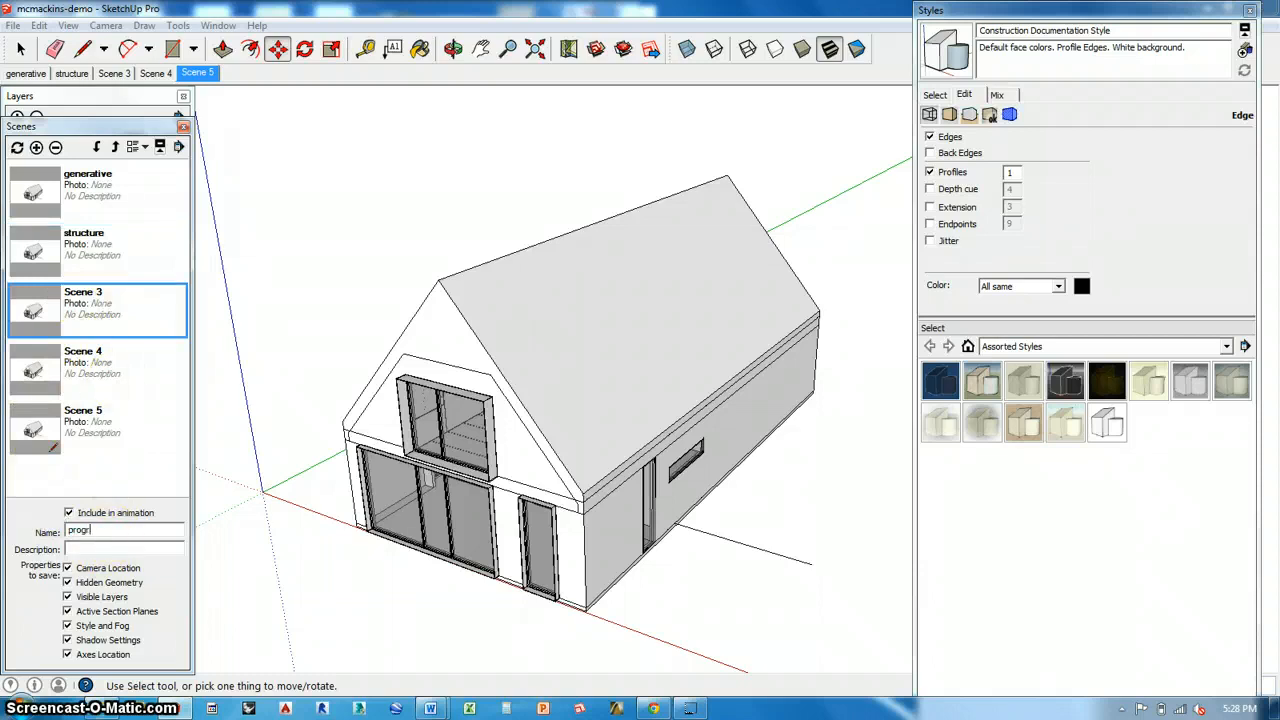
pyautogui.click(95, 360)
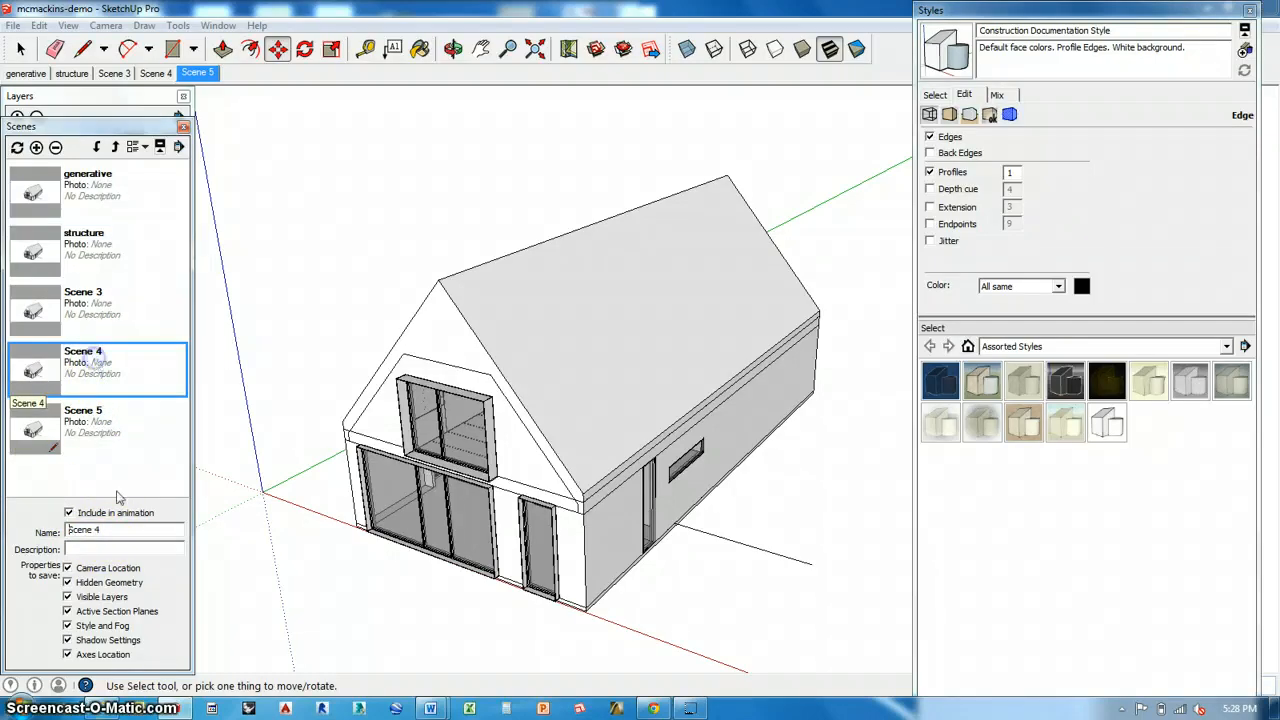
pyautogui.click(115, 530)
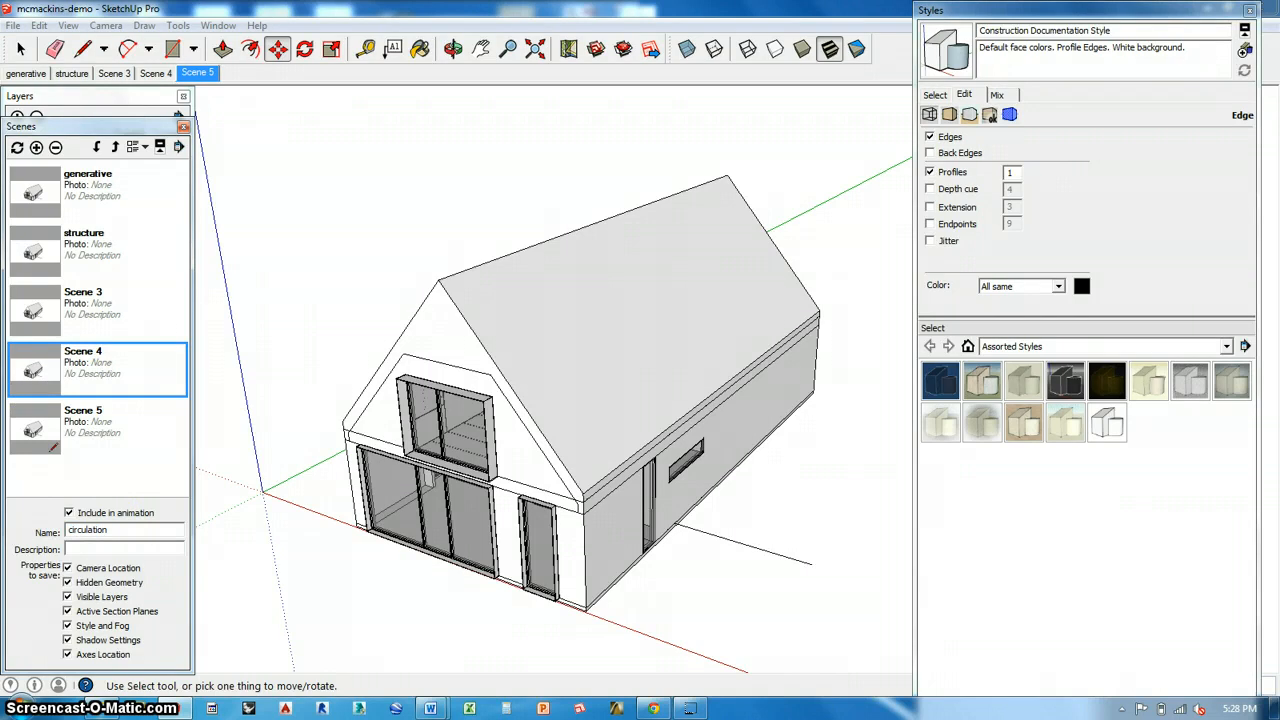
pyautogui.click(114, 420)
pyautogui.click(119, 531)
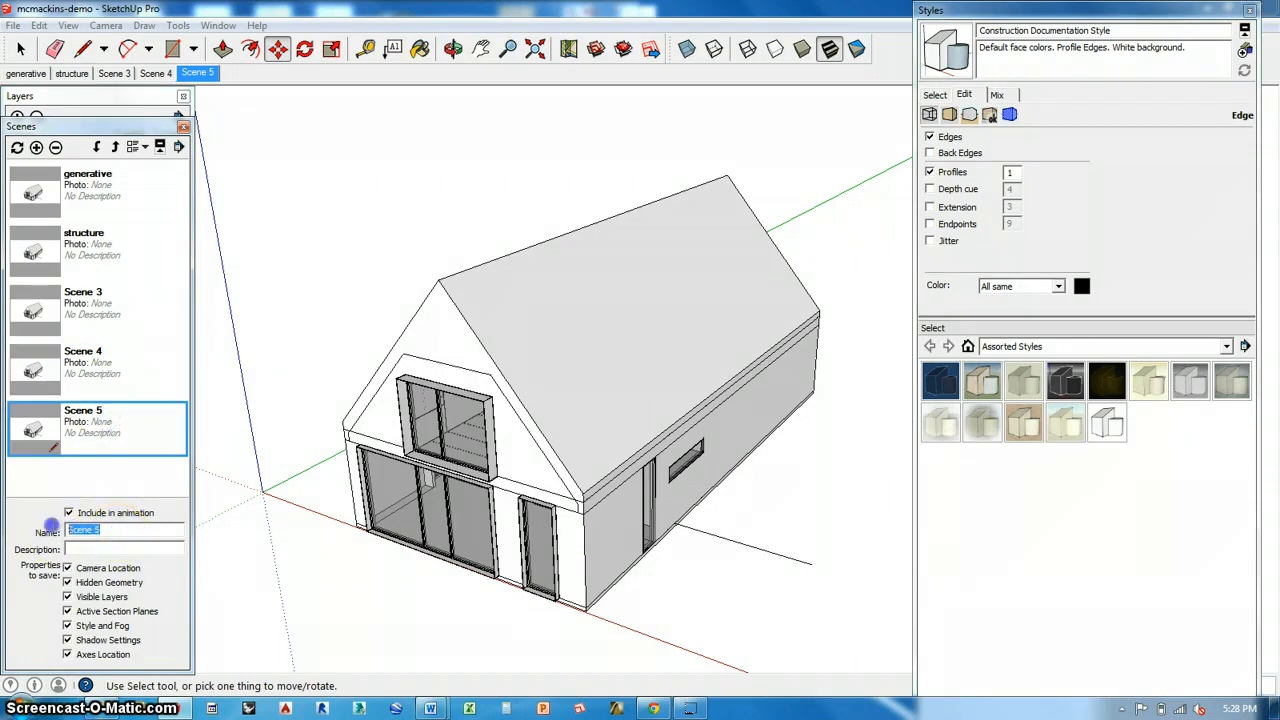
pyautogui.click(94, 358)
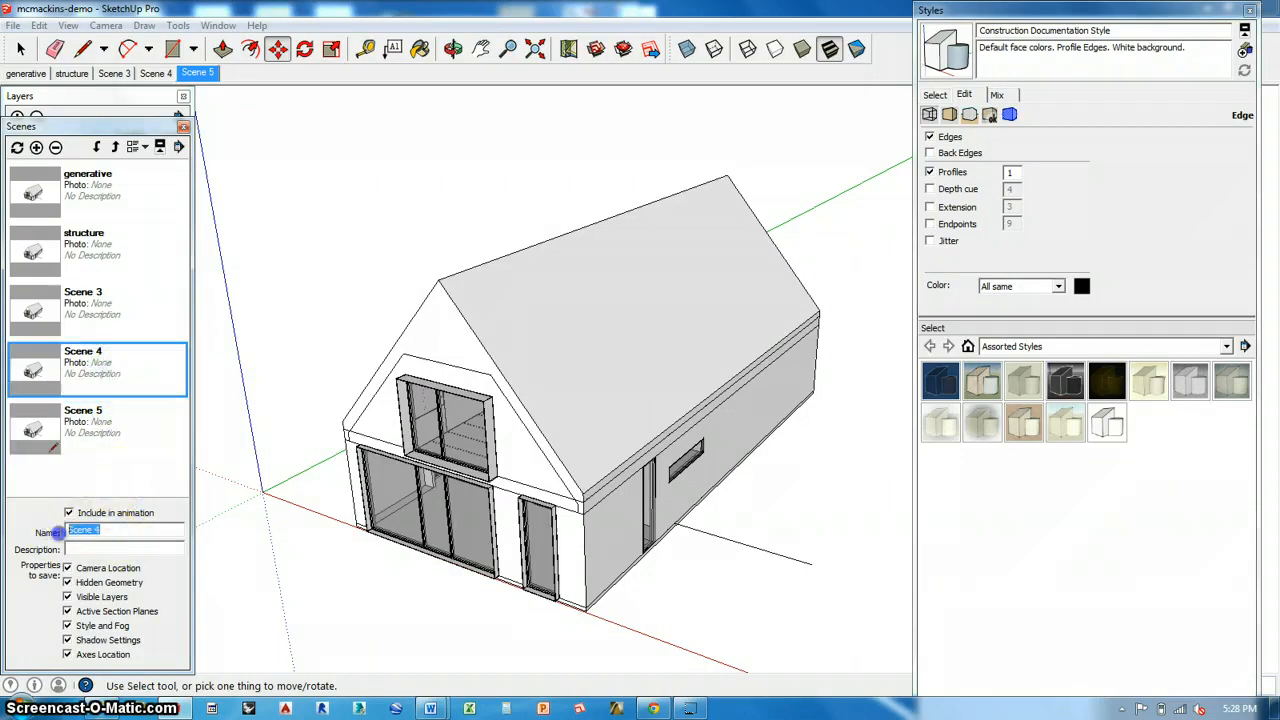
pyautogui.write('circulation')
pyautogui.press('Return')
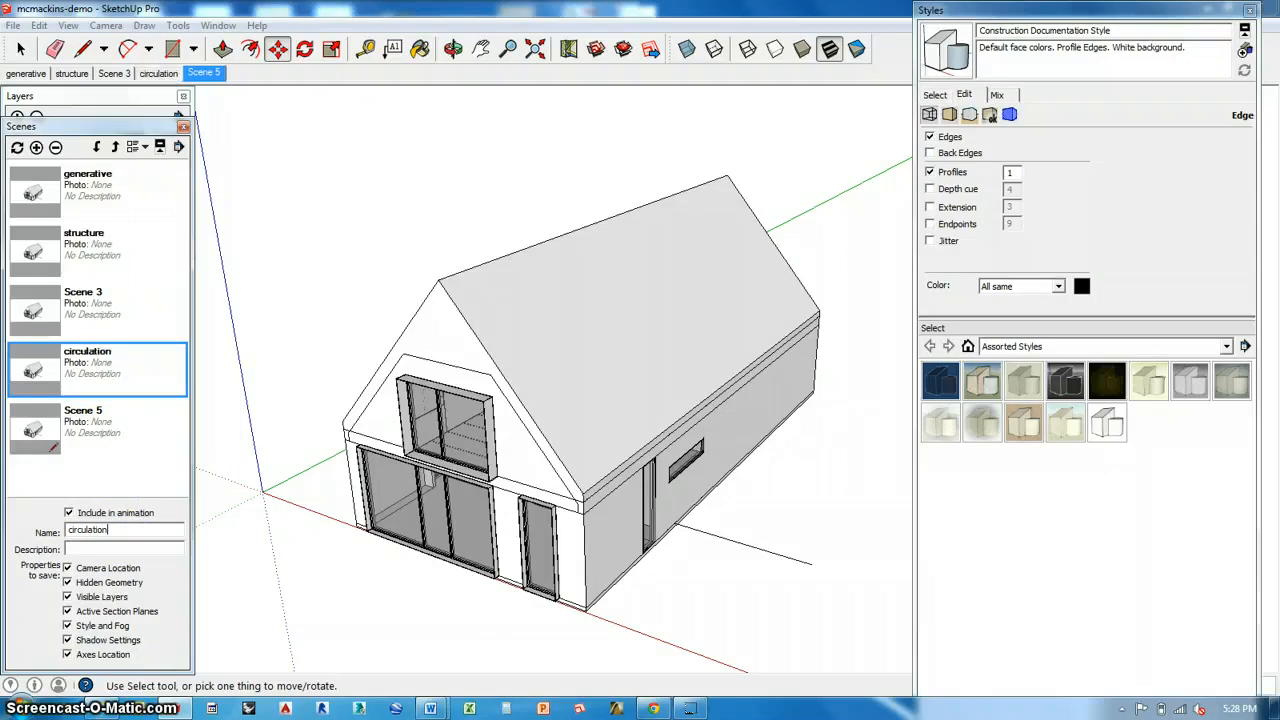
# Step: Rename Scene 5 as hybrid and select the generative scene in the scene list
pyautogui.click(92, 440)
pyautogui.click(124, 531)
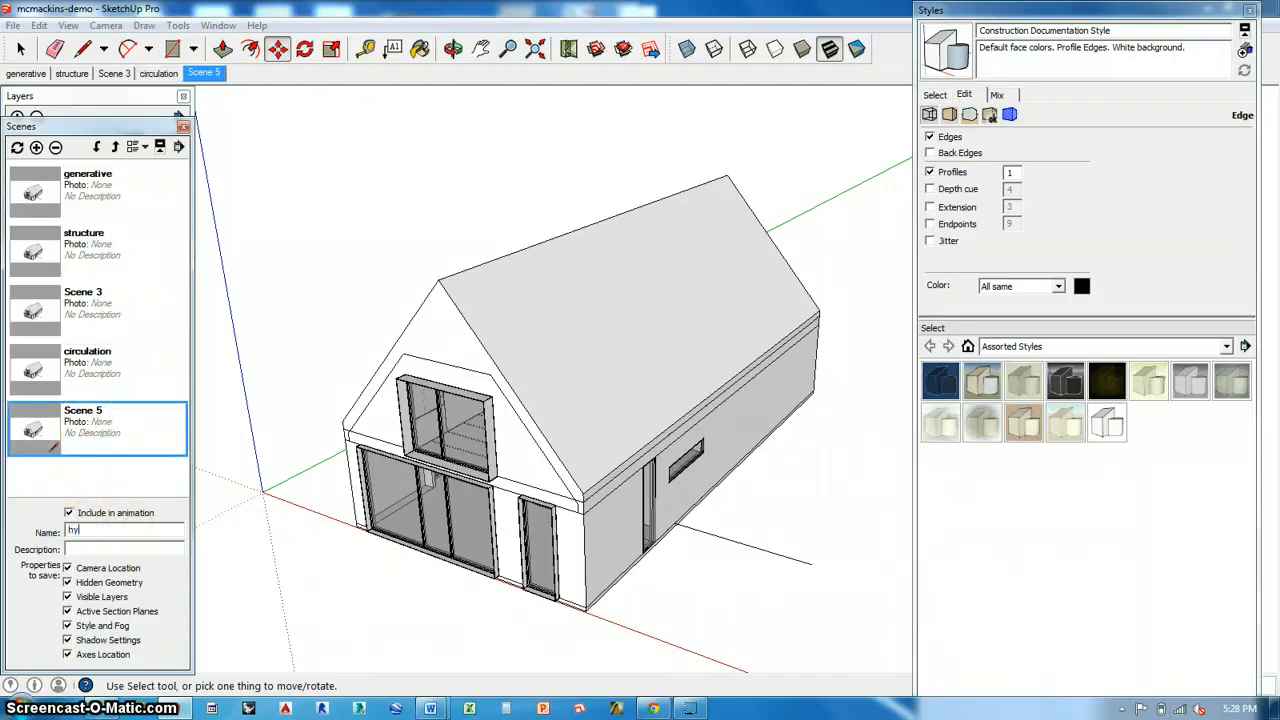
pyautogui.write('hybrid')
pyautogui.press('Return')
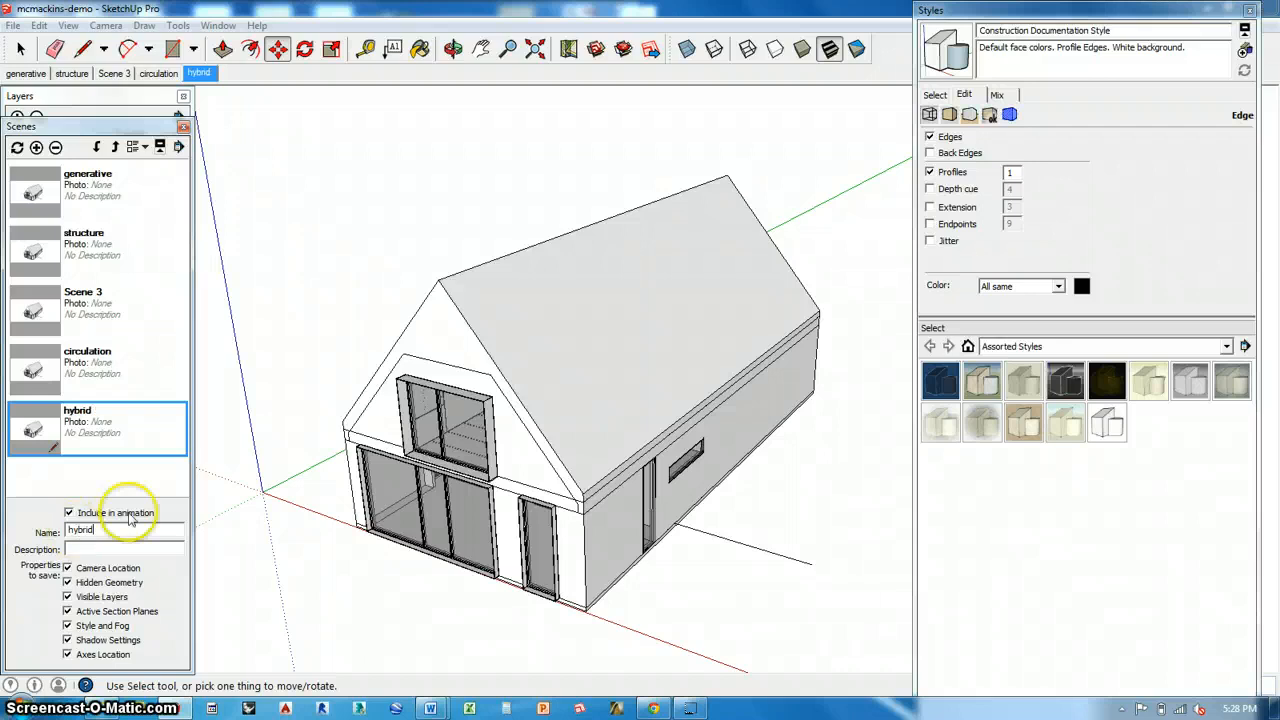
pyautogui.click(85, 210)
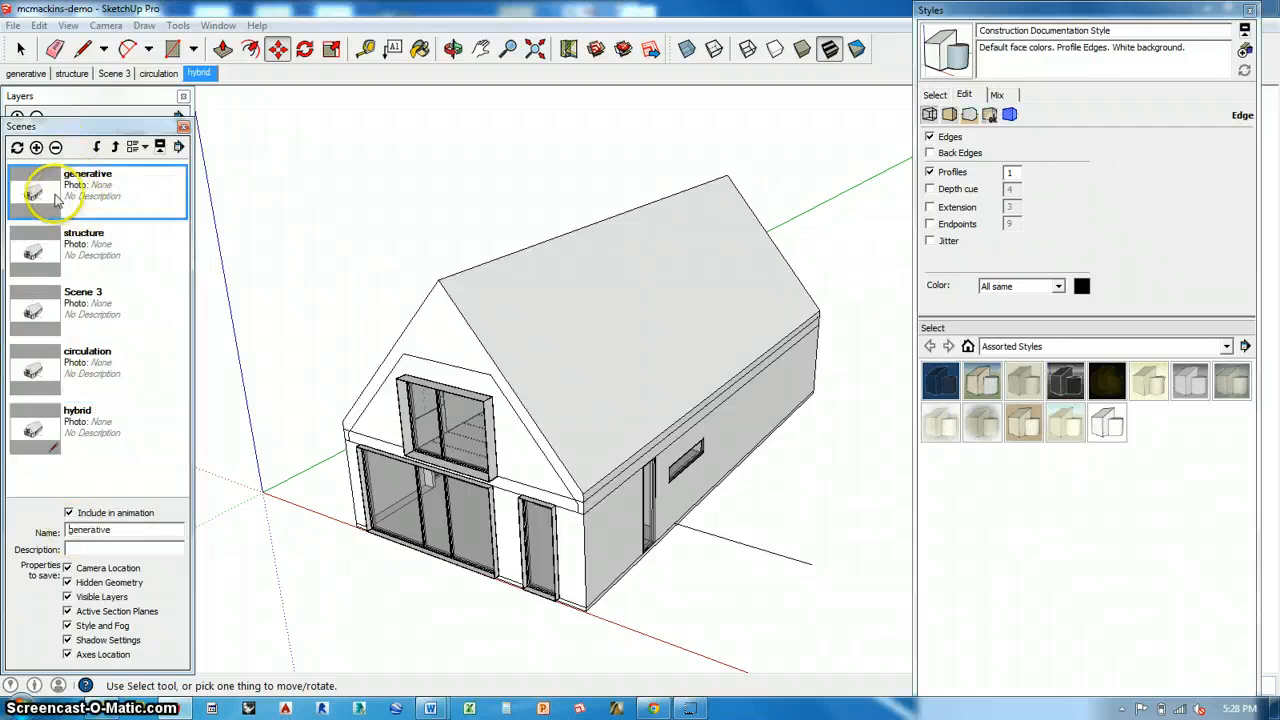
# Step: Update the generative scene with all of its properties
pyautogui.click(17, 147)
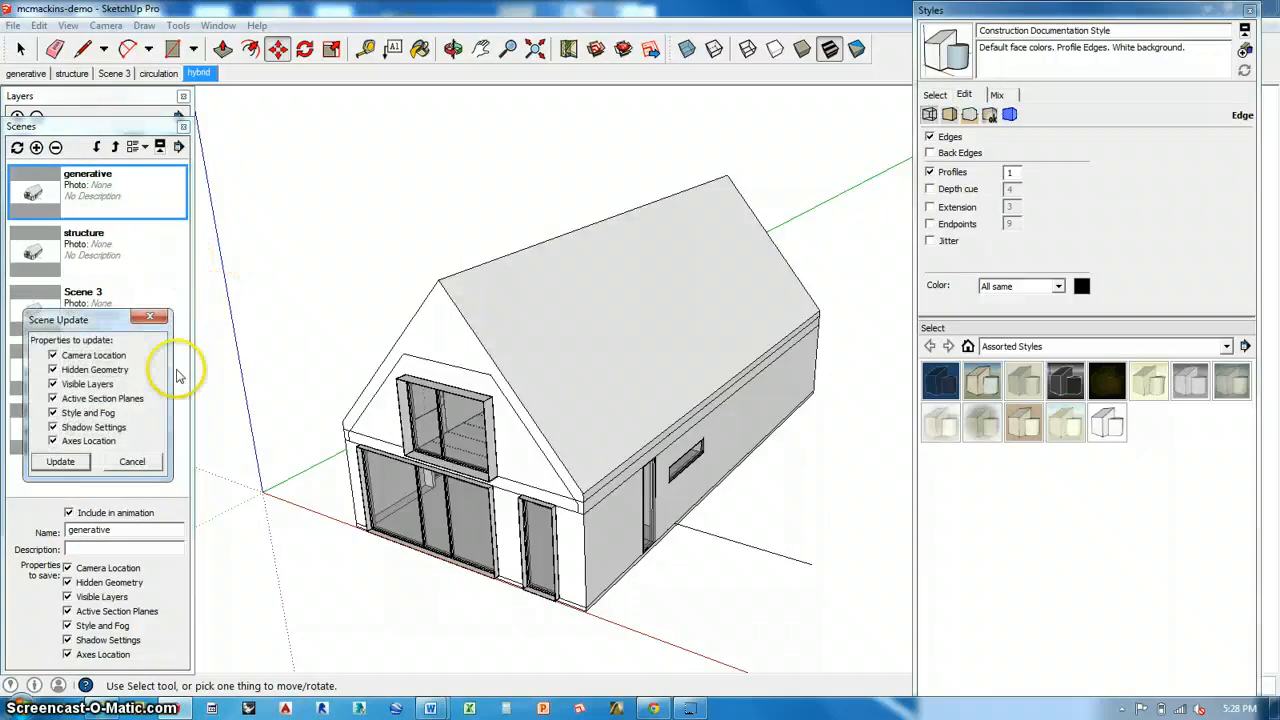
pyautogui.click(62, 457)
pyautogui.click(236, 432)
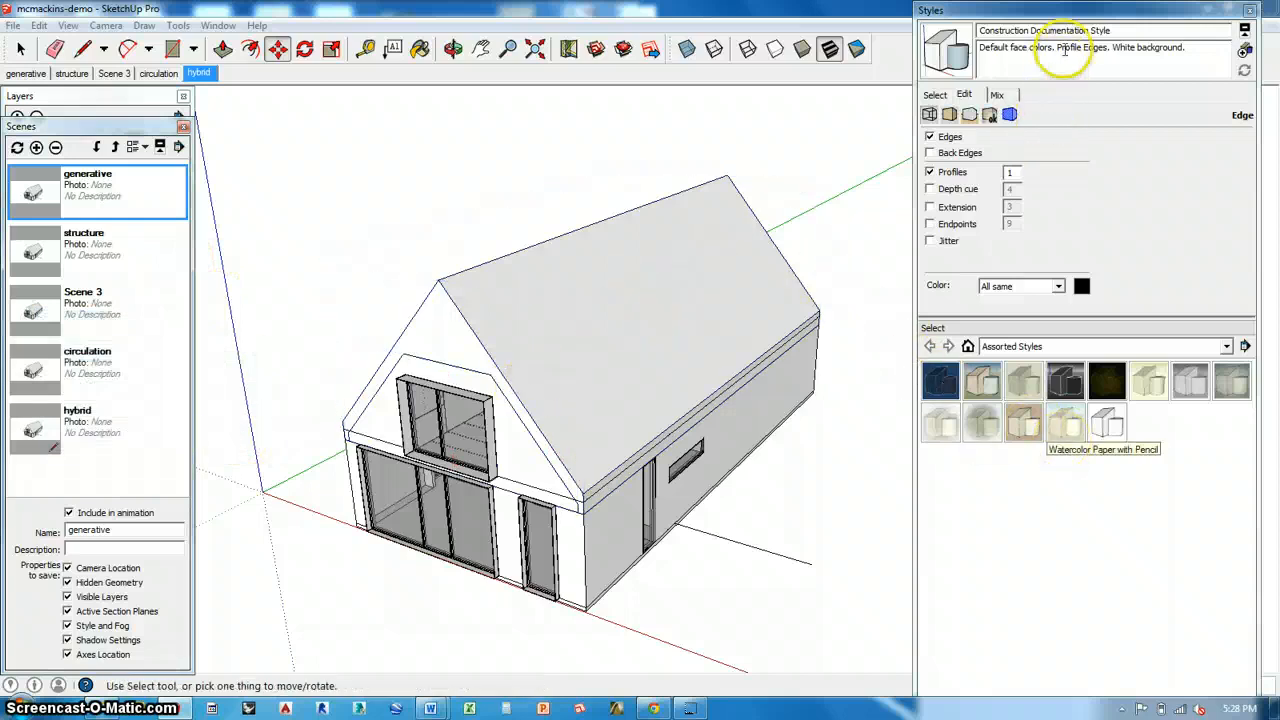
# Step: Rename the current style as generative, save the style changes, and update the generative scene with all properties
pyautogui.moveTo(1115, 30); pyautogui.dragTo(983, 32)
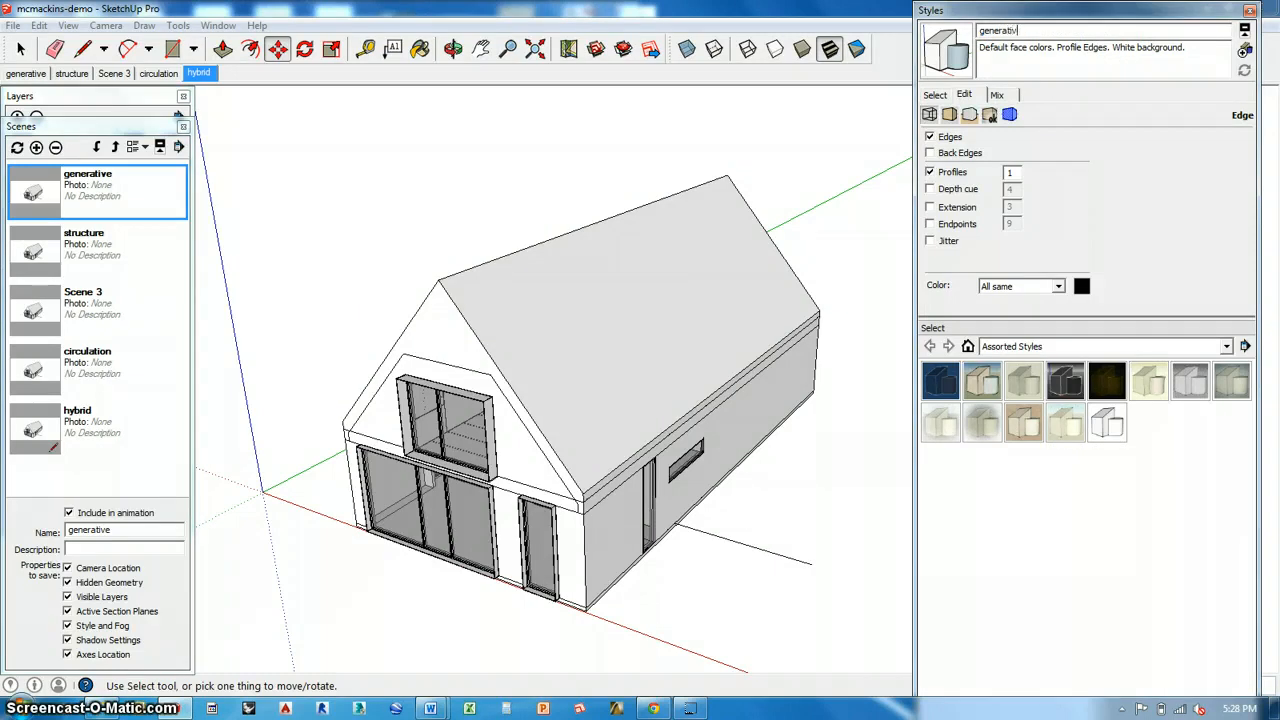
pyautogui.click(1245, 71)
pyautogui.click(17, 147)
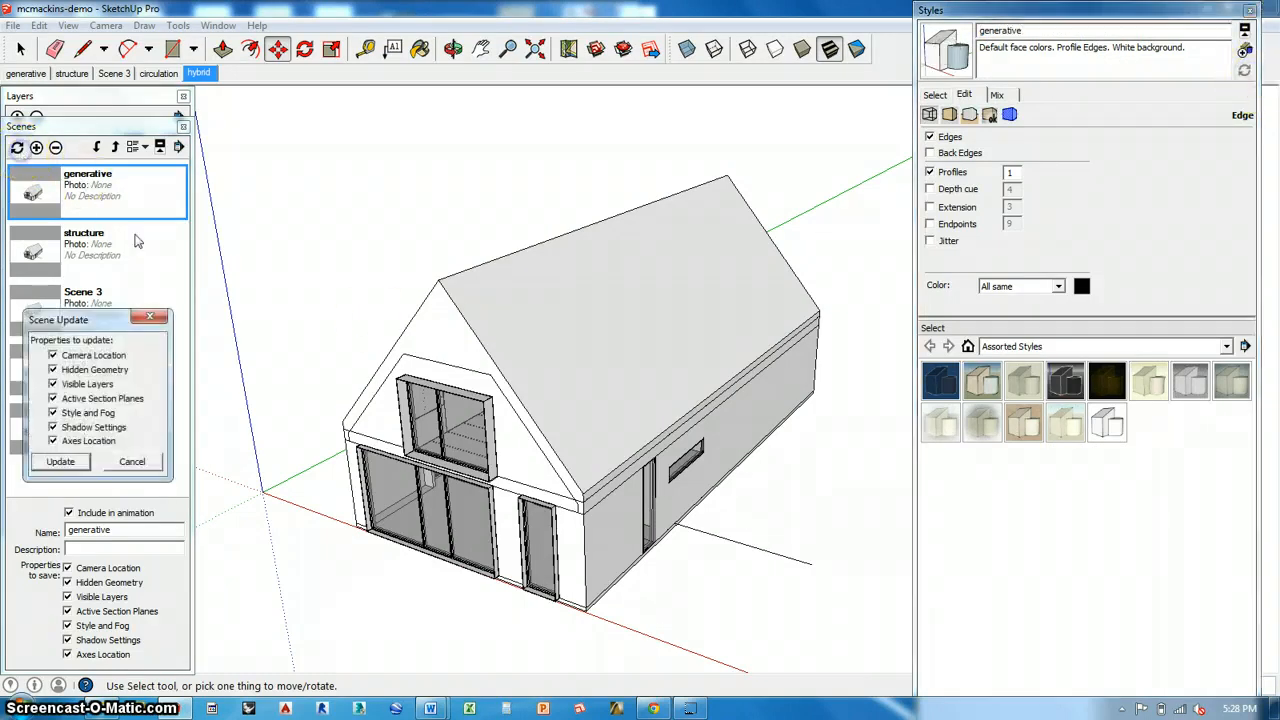
pyautogui.click(58, 461)
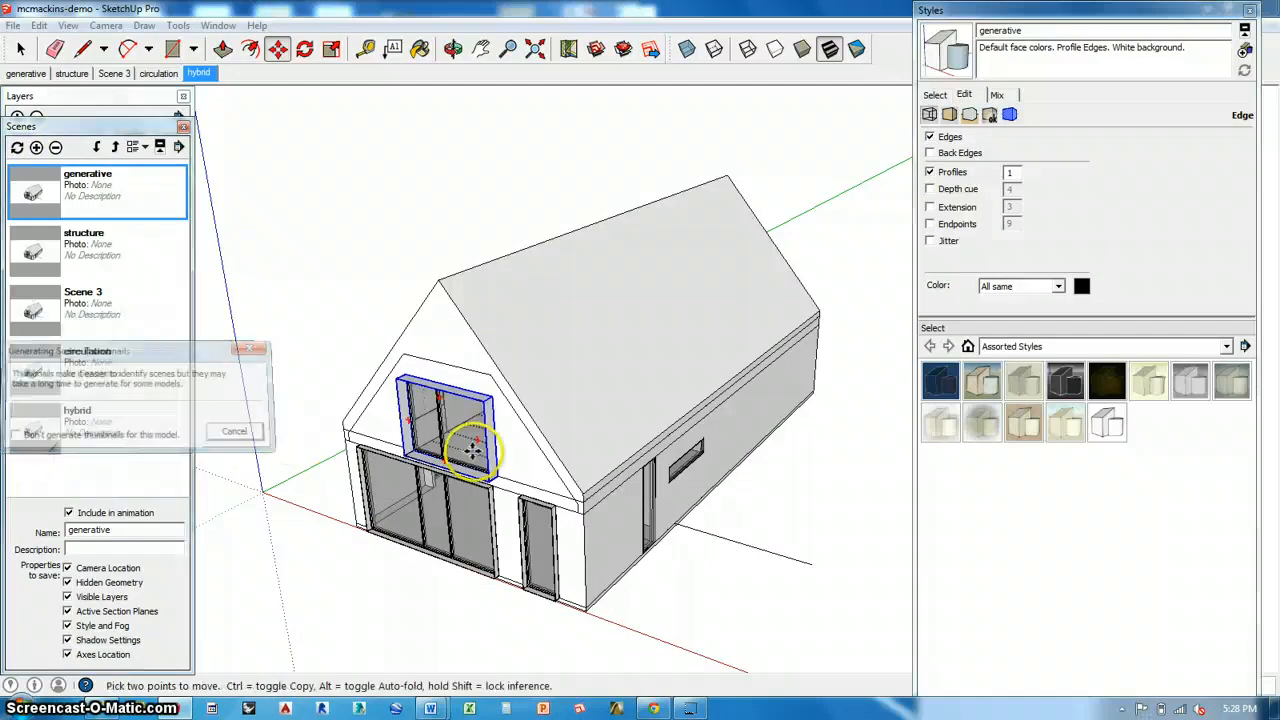
# Step: Frame the next house copy along the red axis in a similar perspective and update the structure scene with all properties
pyautogui.moveTo(618, 426); pyautogui.dragTo(216, 277, button='middle')
pyautogui.scroll(-5, 357, 277)
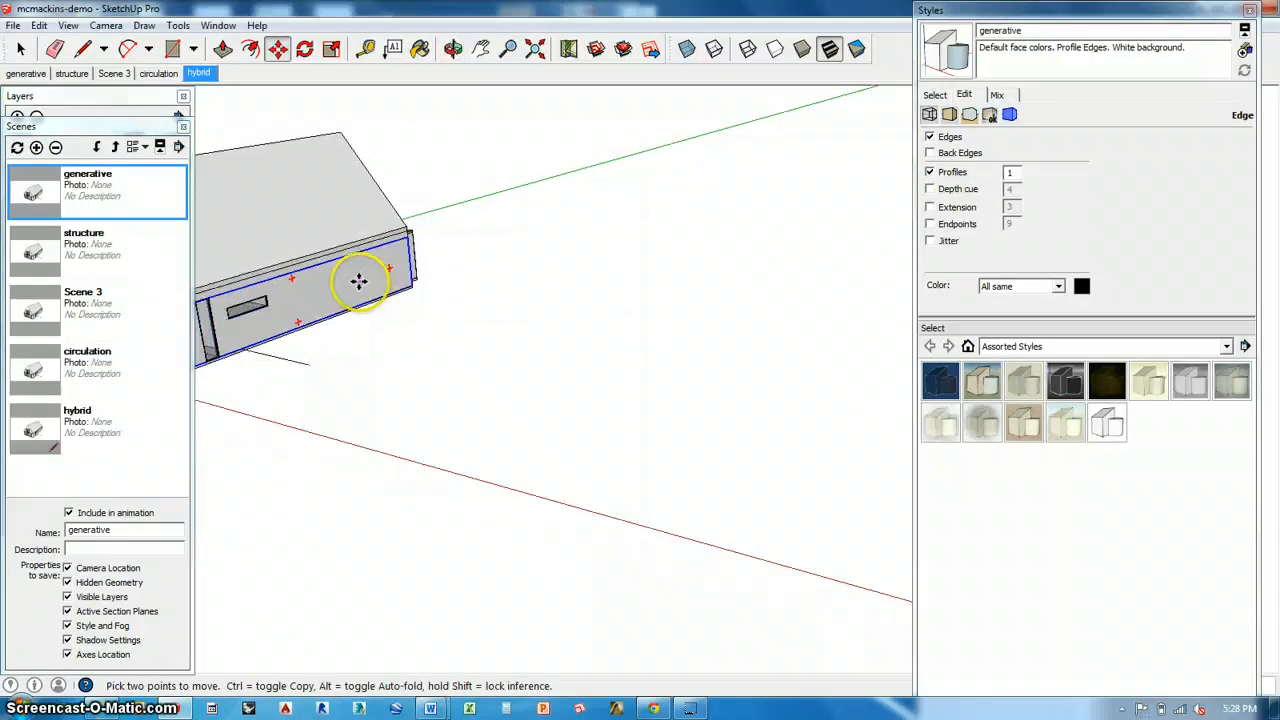
pyautogui.moveTo(520, 301); pyautogui.dragTo(331, 306, button='middle')
pyautogui.scroll(5, 523, 366)
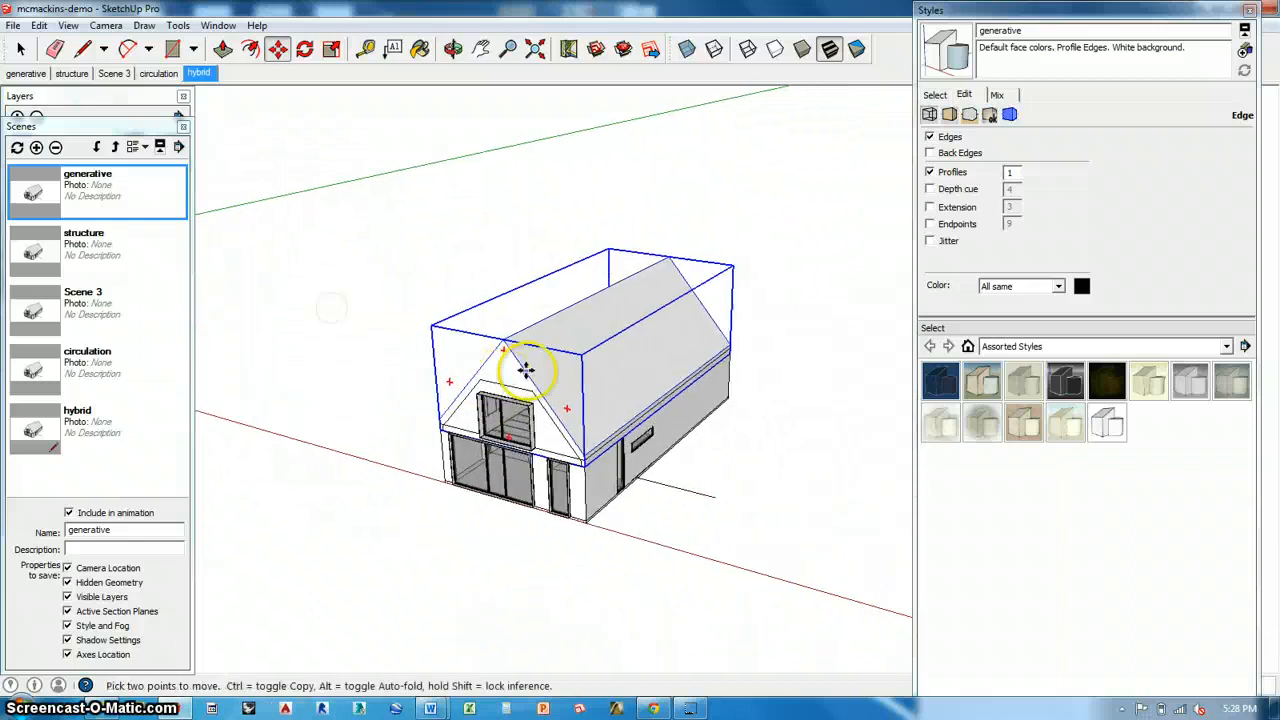
pyautogui.scroll(3, 597, 394)
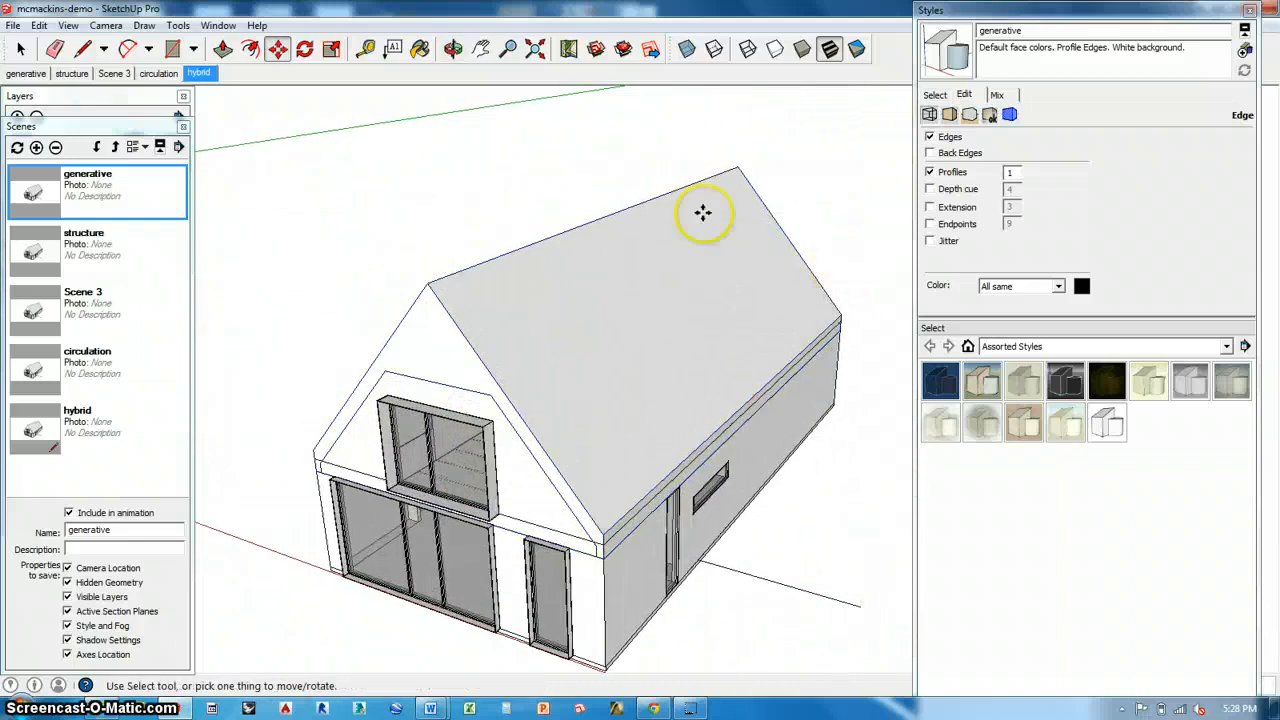
pyautogui.scroll(-1, 649, 194)
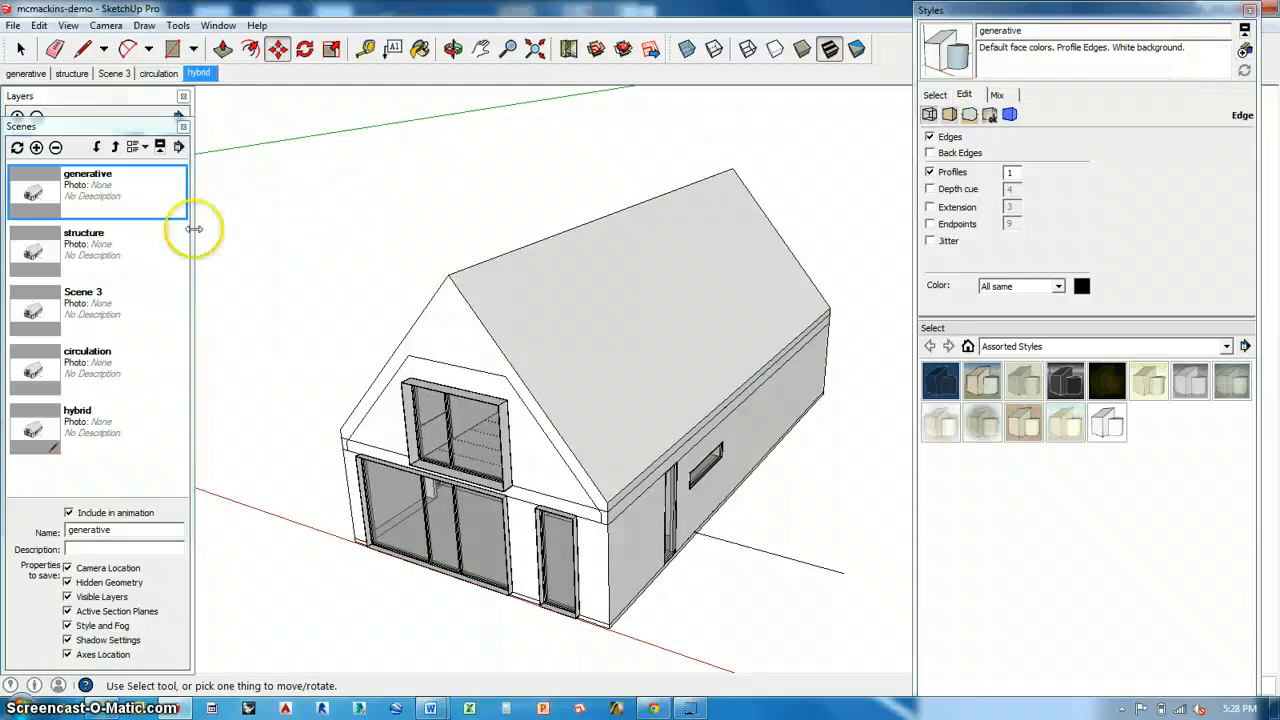
pyautogui.click(92, 261)
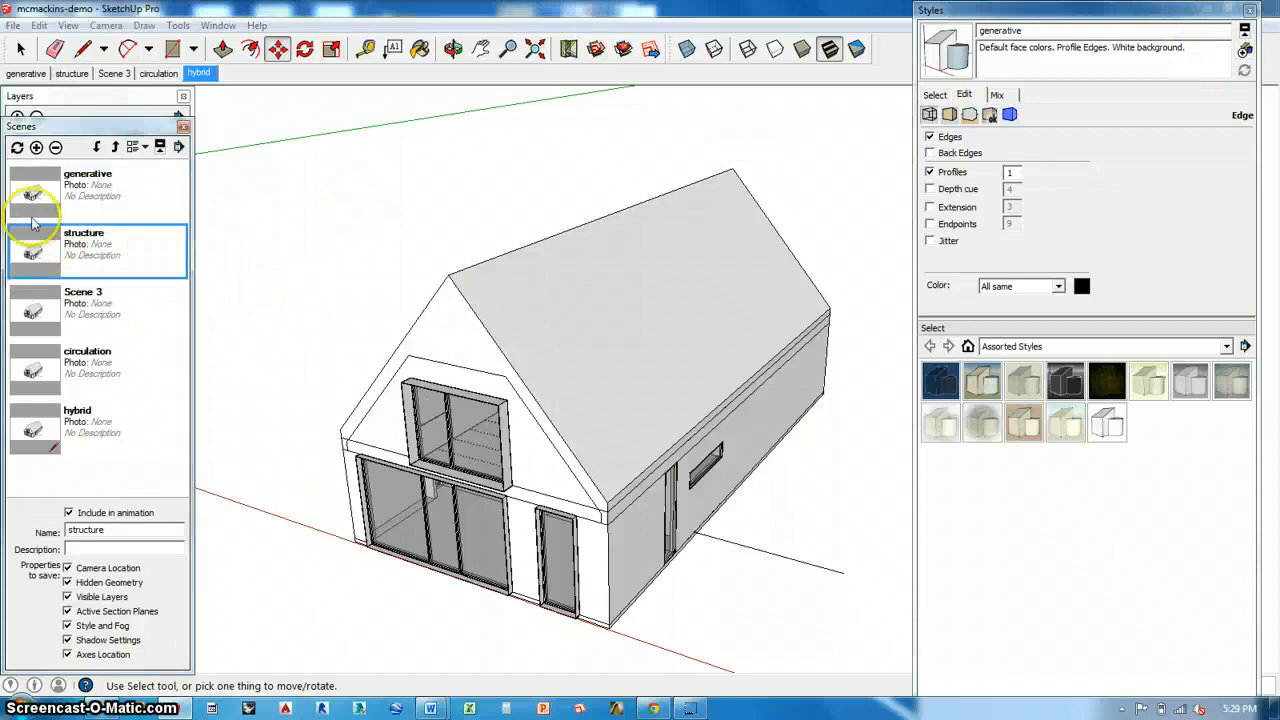
pyautogui.click(17, 147)
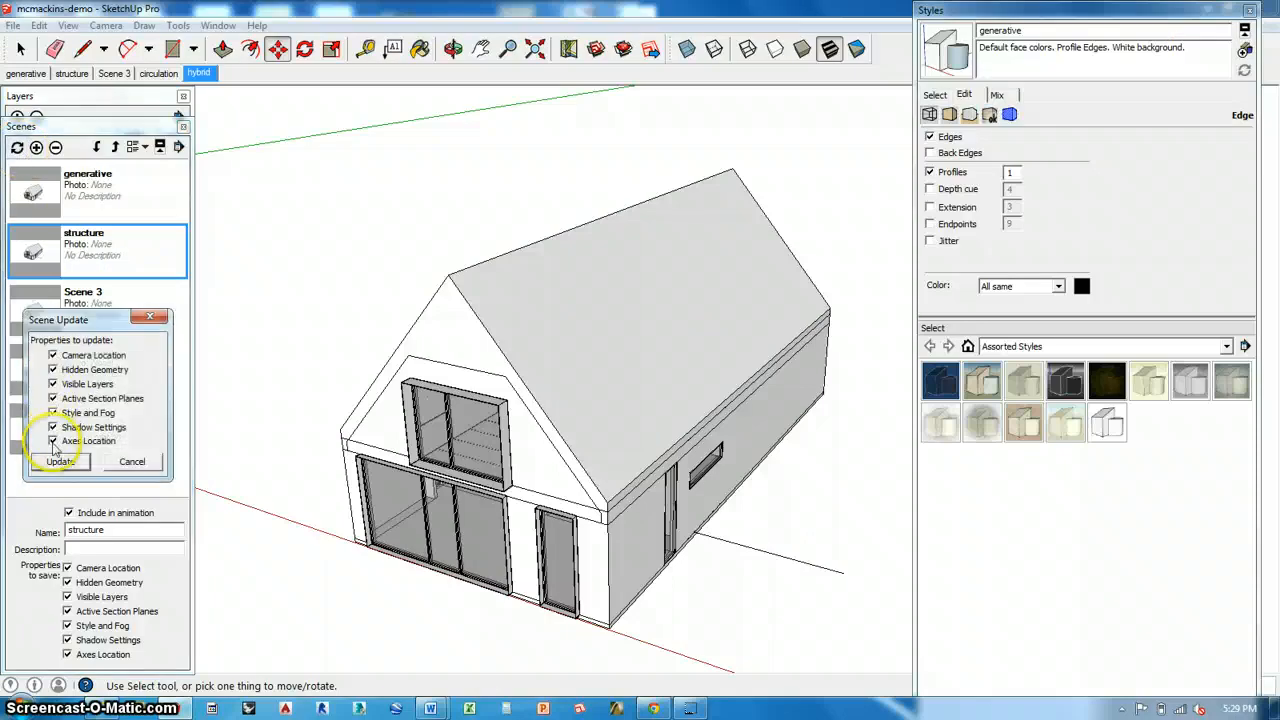
pyautogui.click(60, 463)
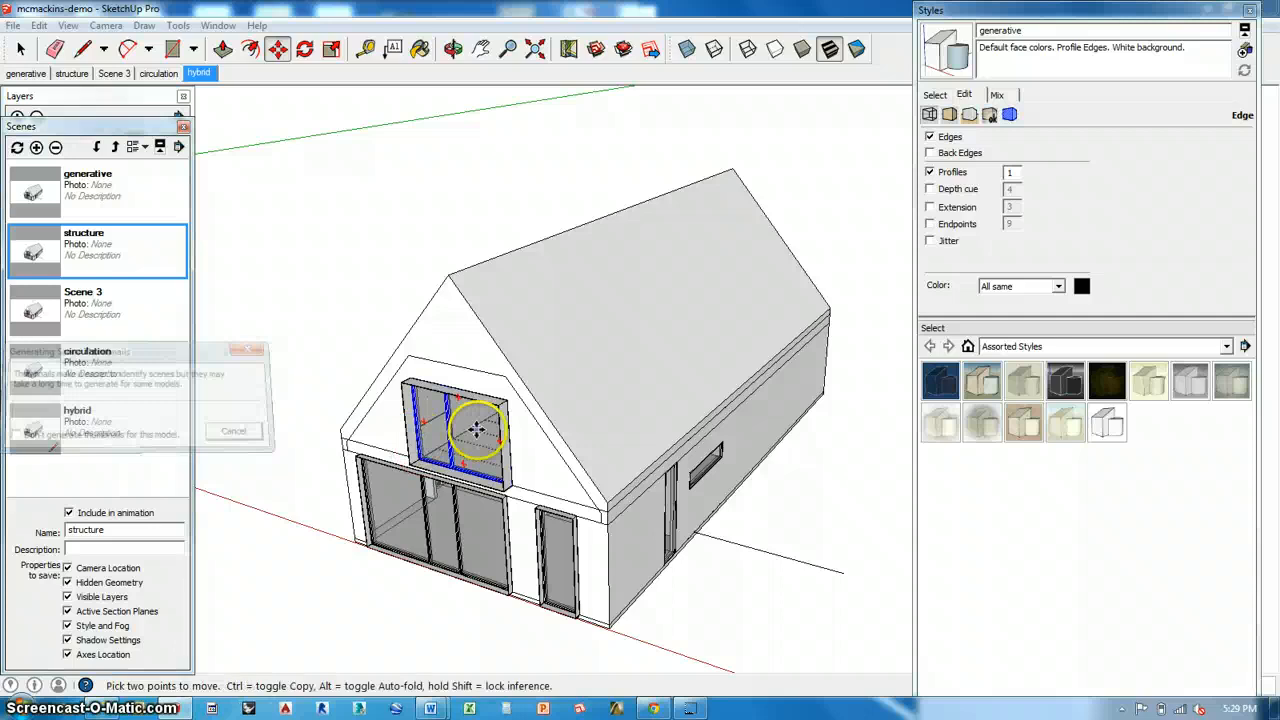
# Step: Give the structure style monochrome faces and save the changes to both the style and the structure scene
pyautogui.click(949, 114)
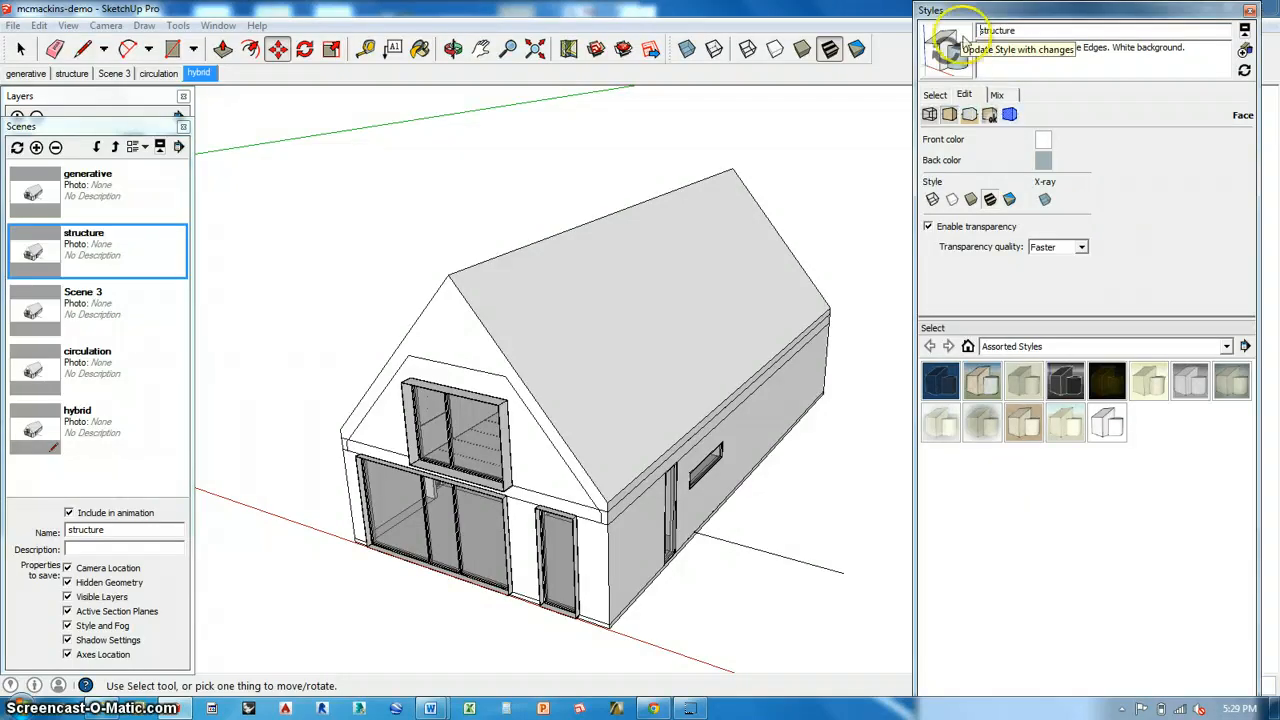
pyautogui.click(949, 114)
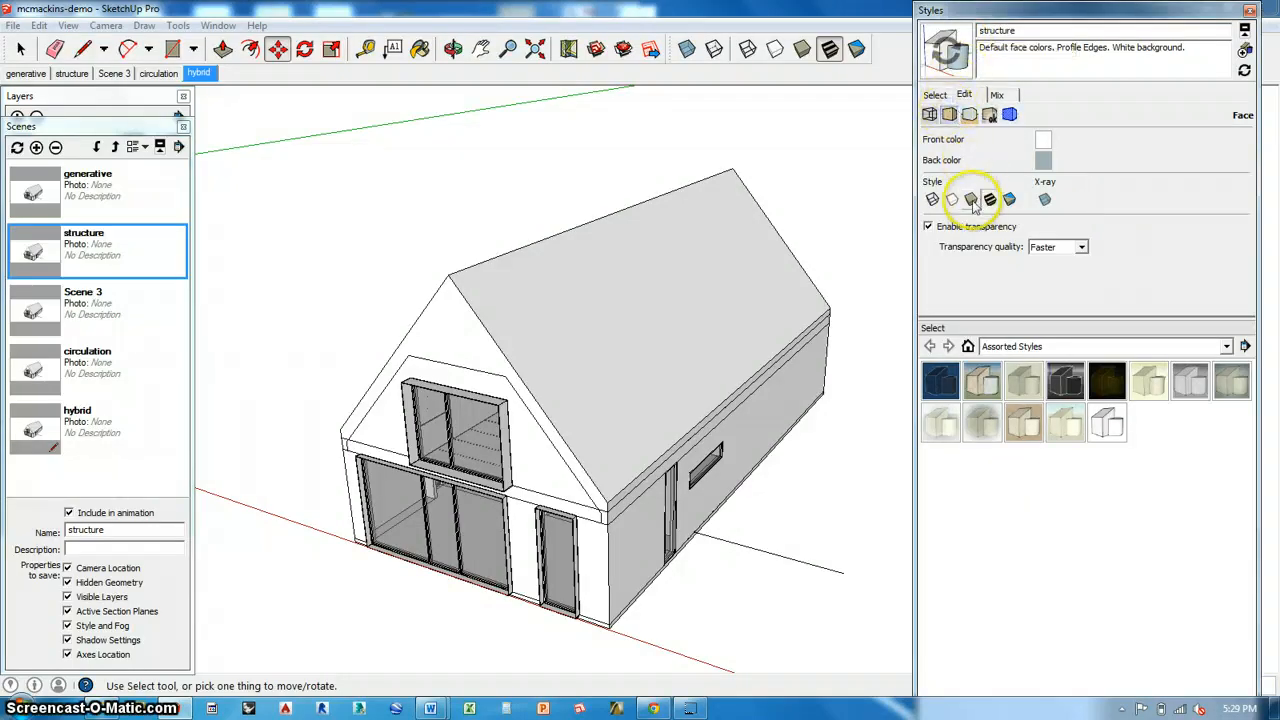
pyautogui.click(1009, 200)
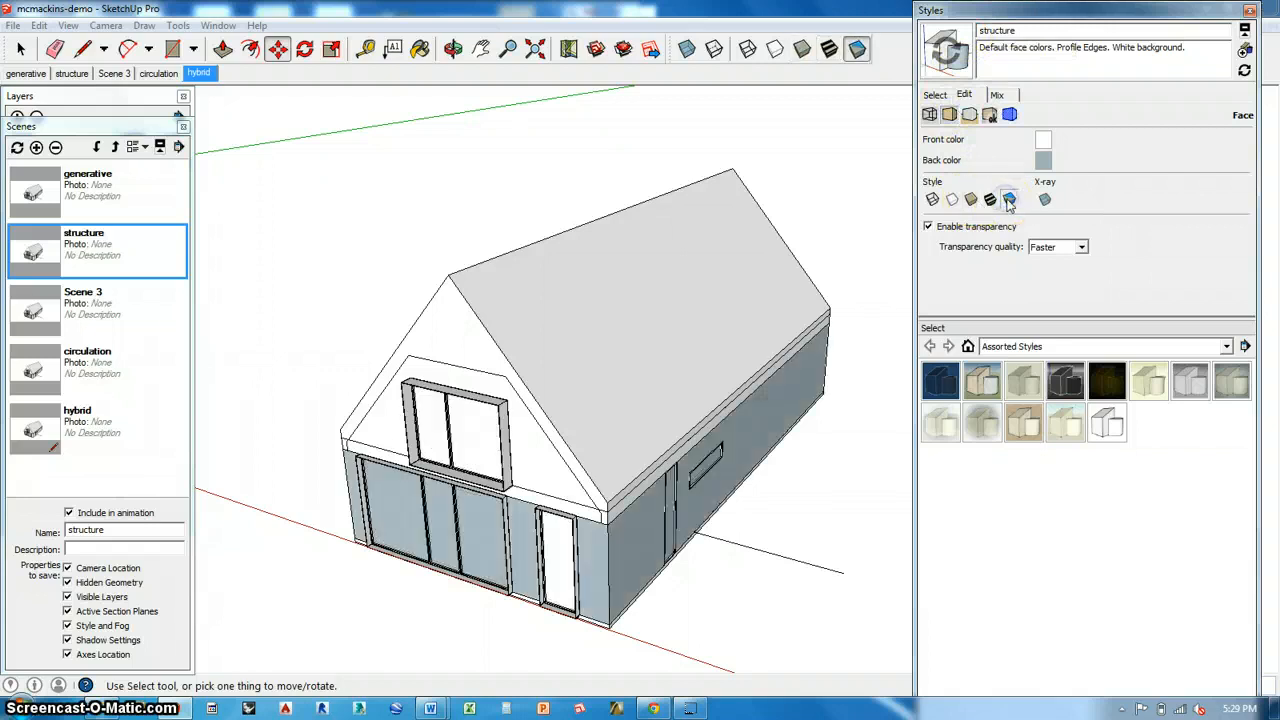
pyautogui.click(1245, 72)
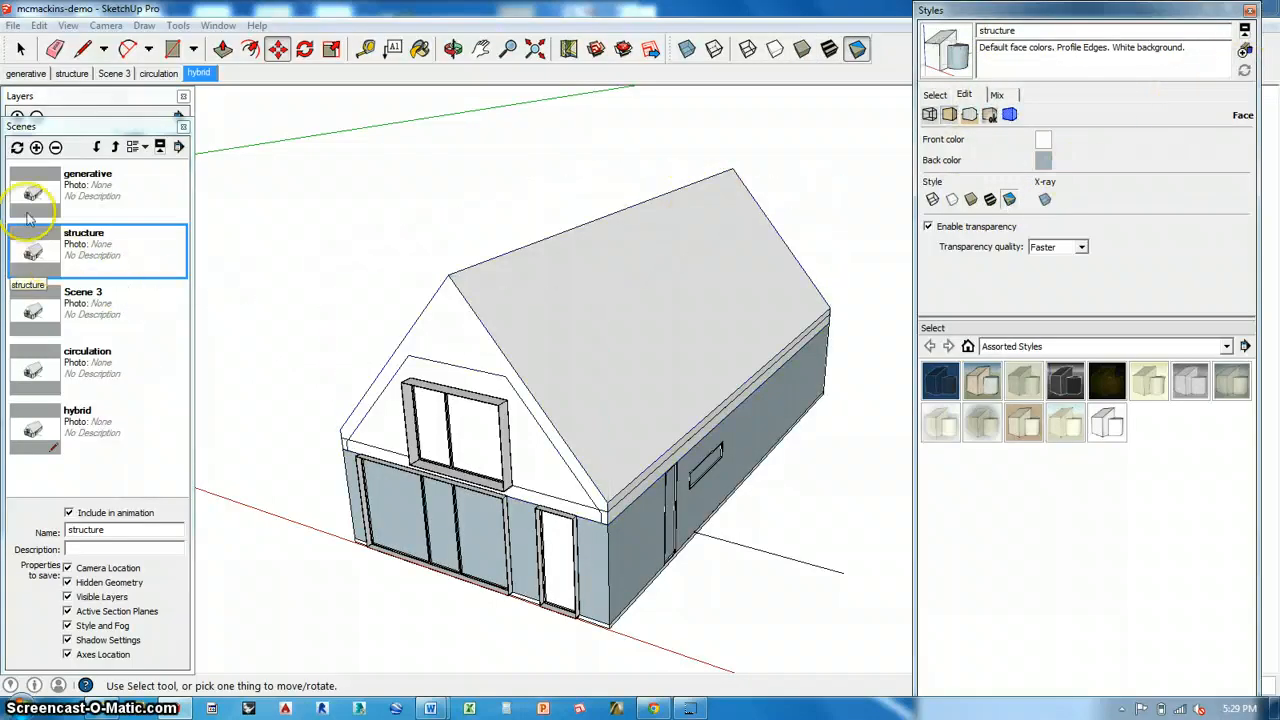
pyautogui.click(16, 148)
pyautogui.click(56, 462)
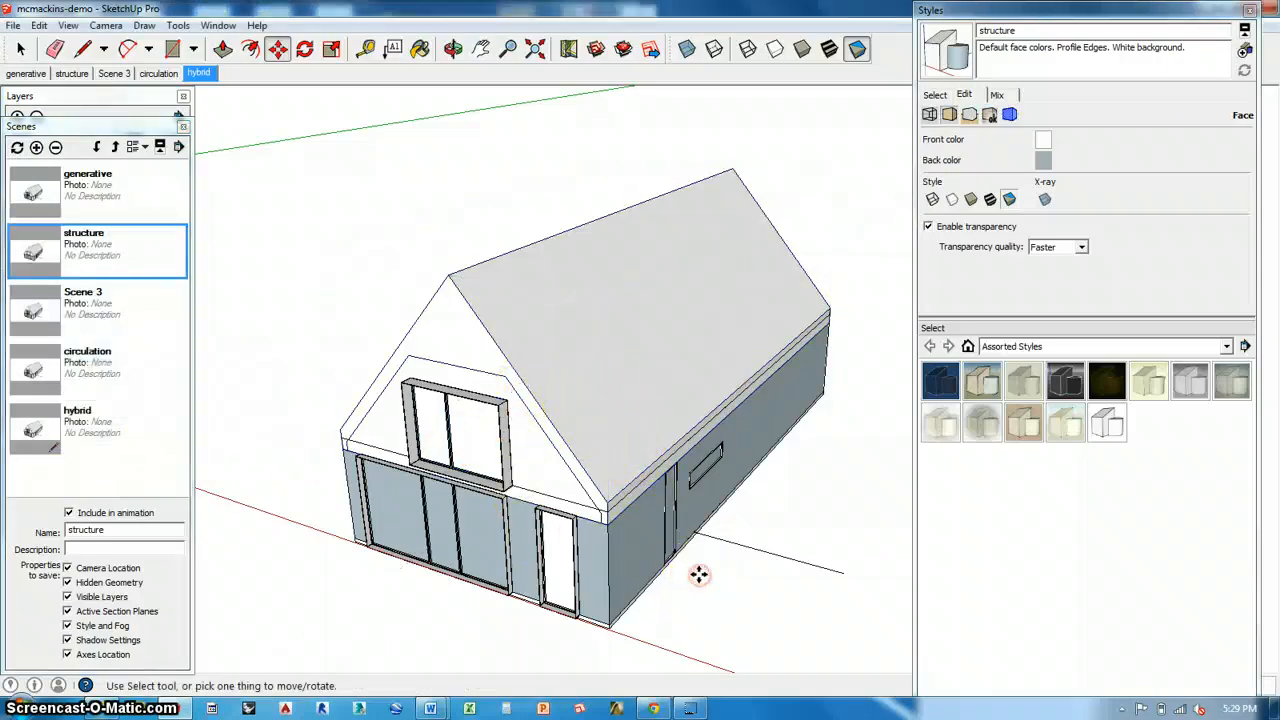
# Step: Frame the following house copy in a similar perspective and update Scene 3 with all properties
pyautogui.scroll(-5, 700, 574)
pyautogui.moveTo(621, 465); pyautogui.dragTo(63, 337, button='middle')
pyautogui.press('m')
pyautogui.scroll(5, 671, 437)
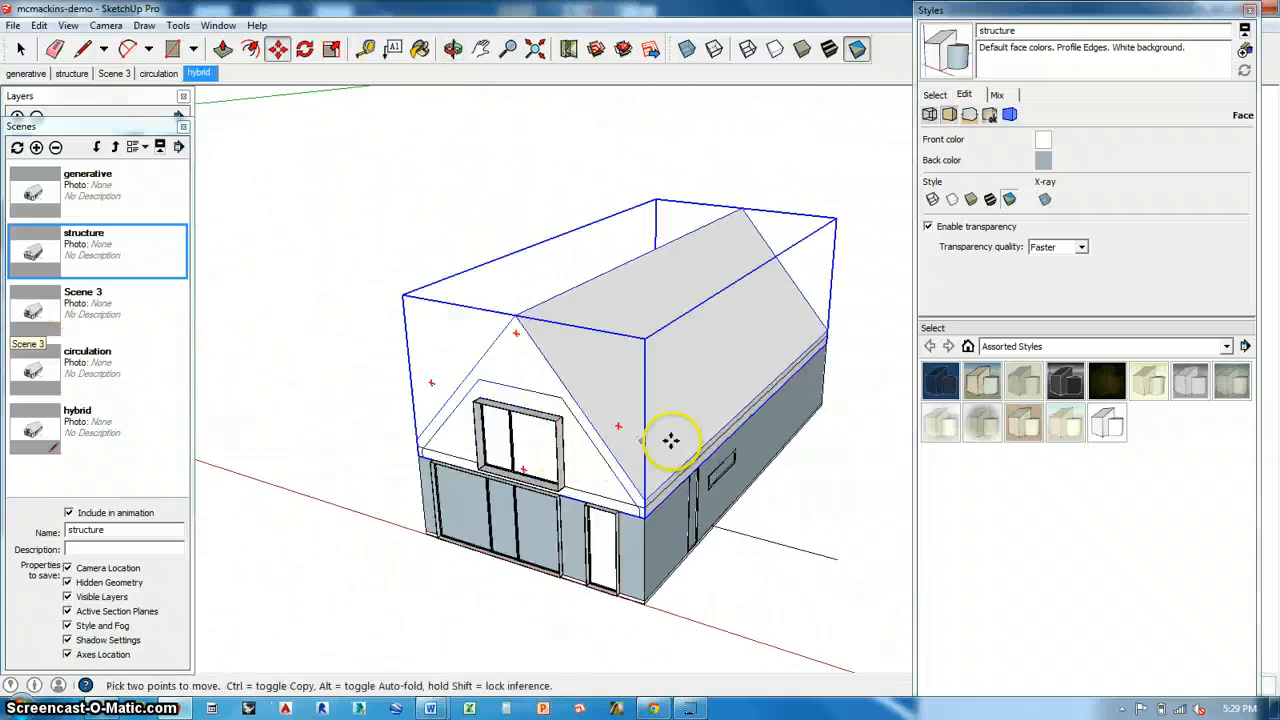
pyautogui.click(45, 313)
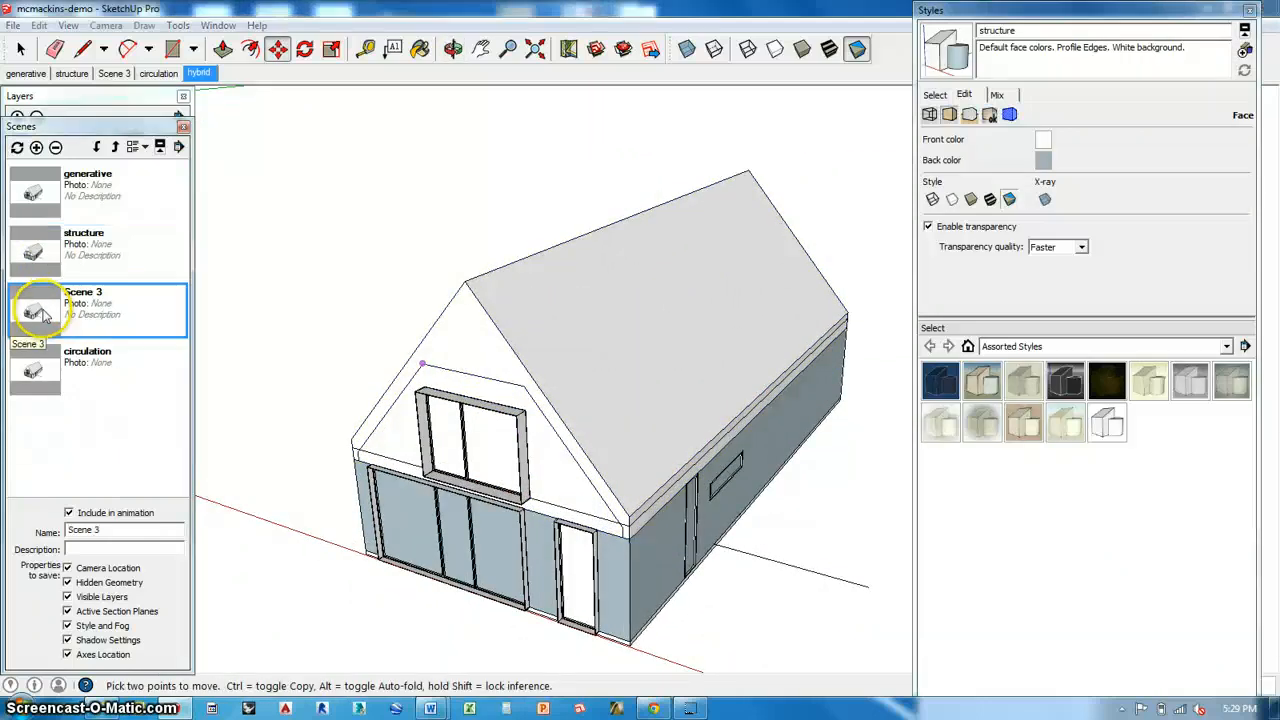
pyautogui.click(17, 147)
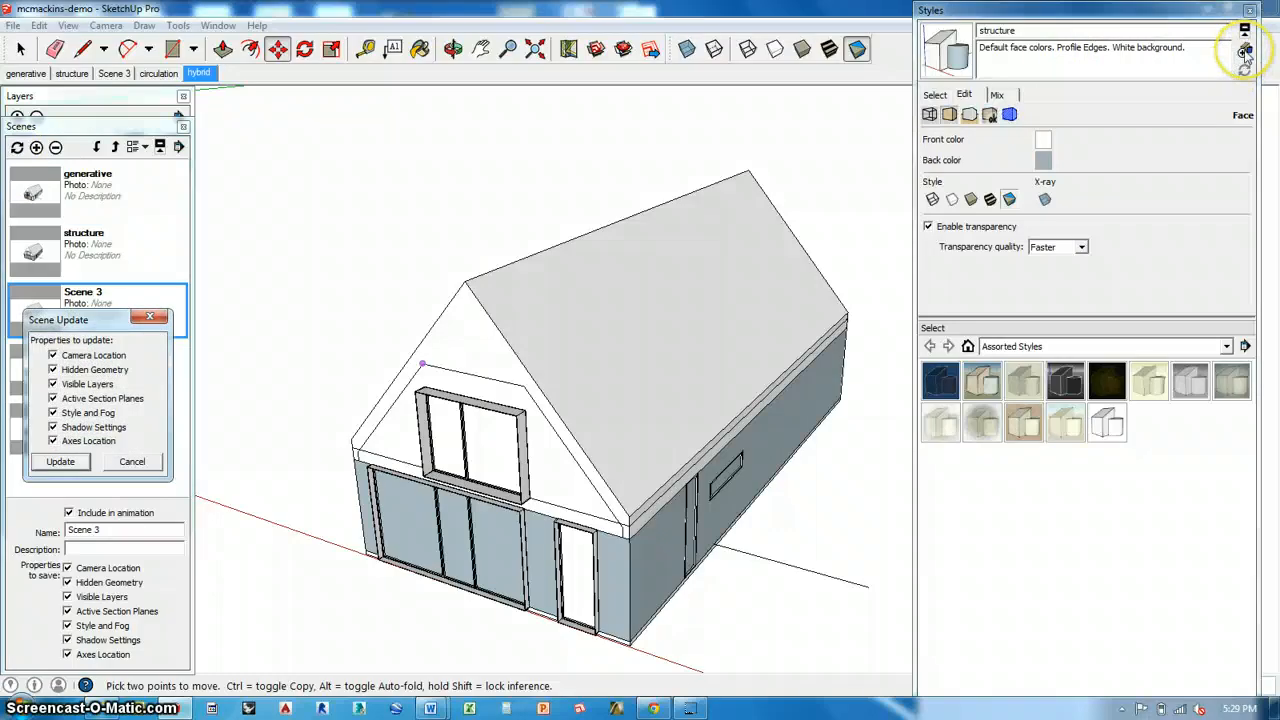
pyautogui.click(60, 461)
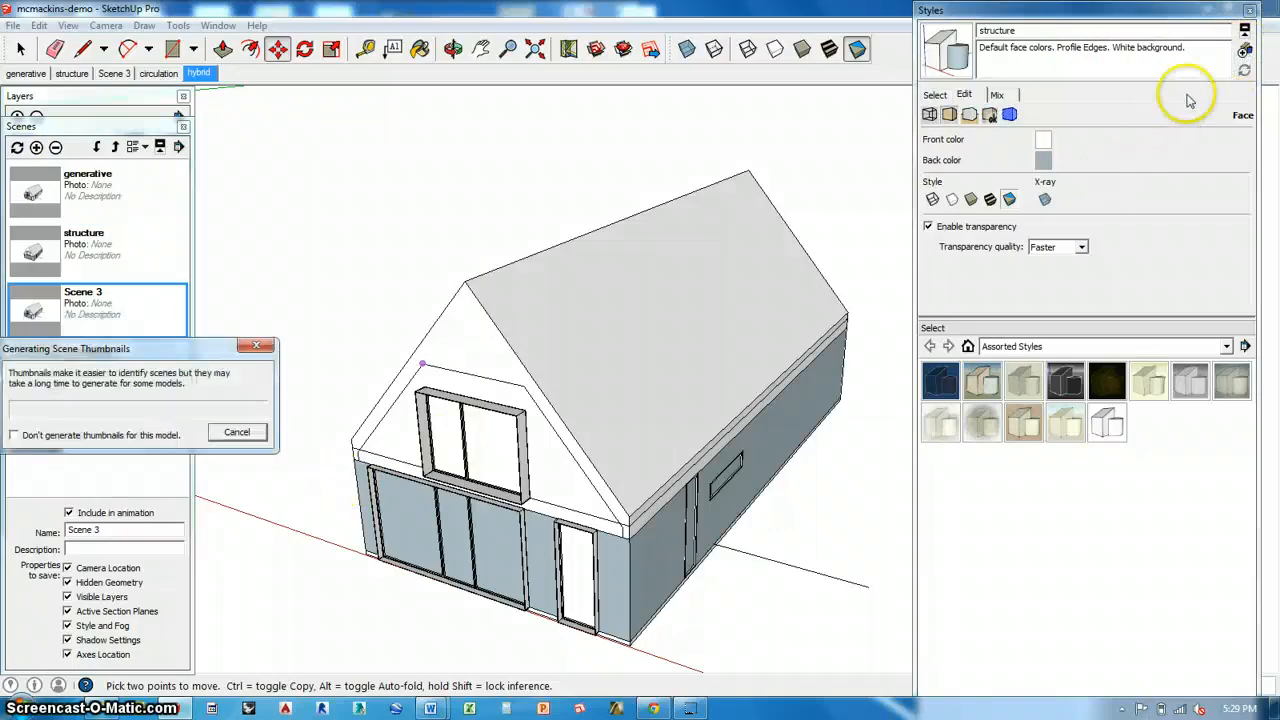
# Step: Create a new style named program and rename Scene 3 as program
pyautogui.click(1245, 50)
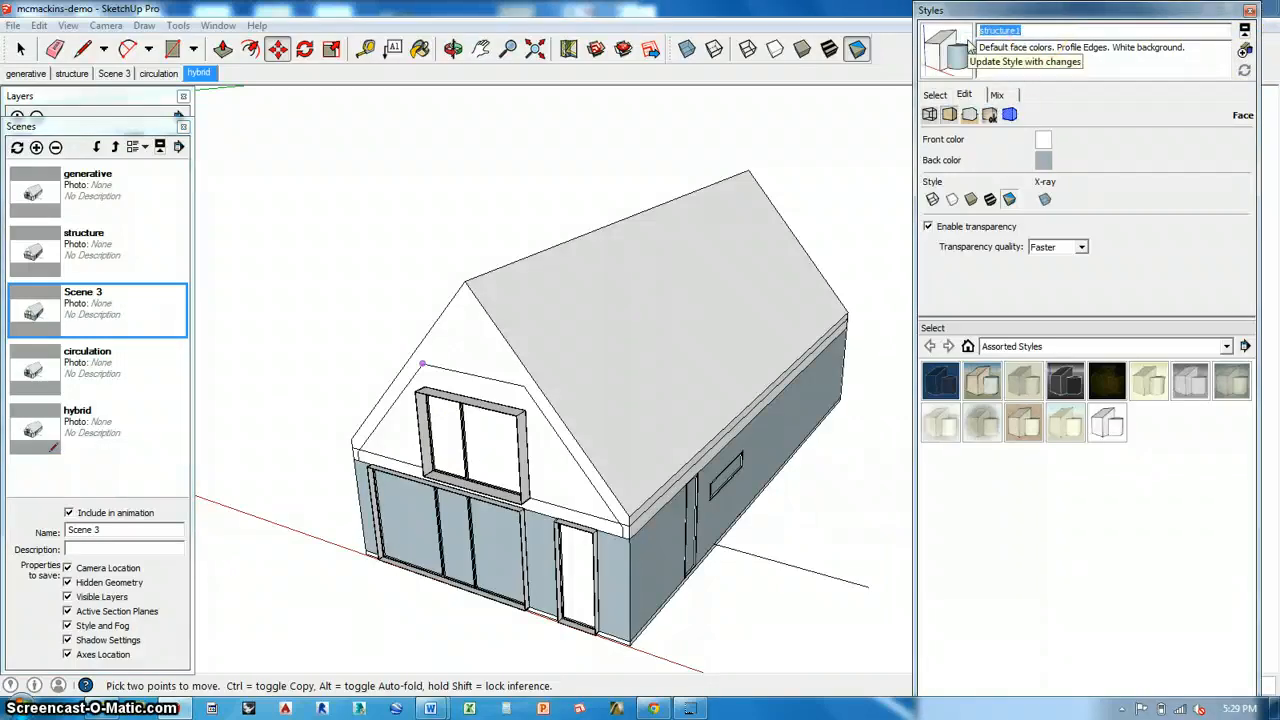
pyautogui.write('program')
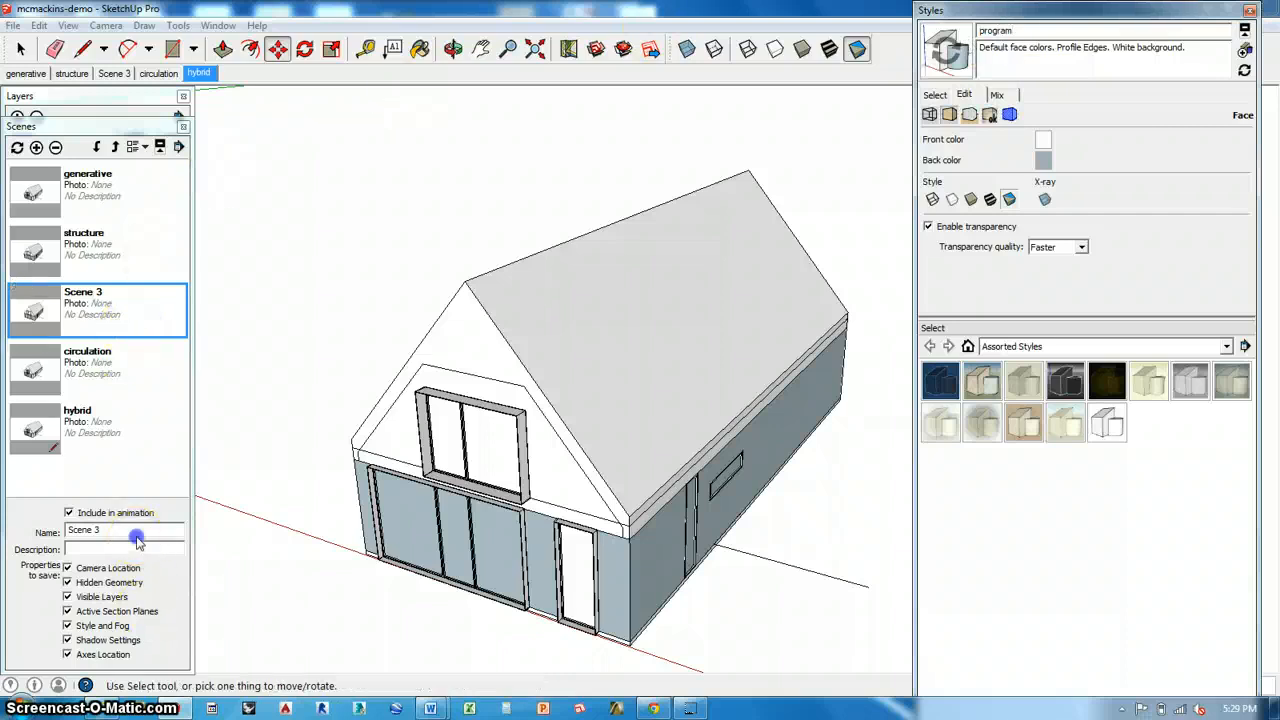
pyautogui.moveTo(136, 538); pyautogui.dragTo(59, 535)
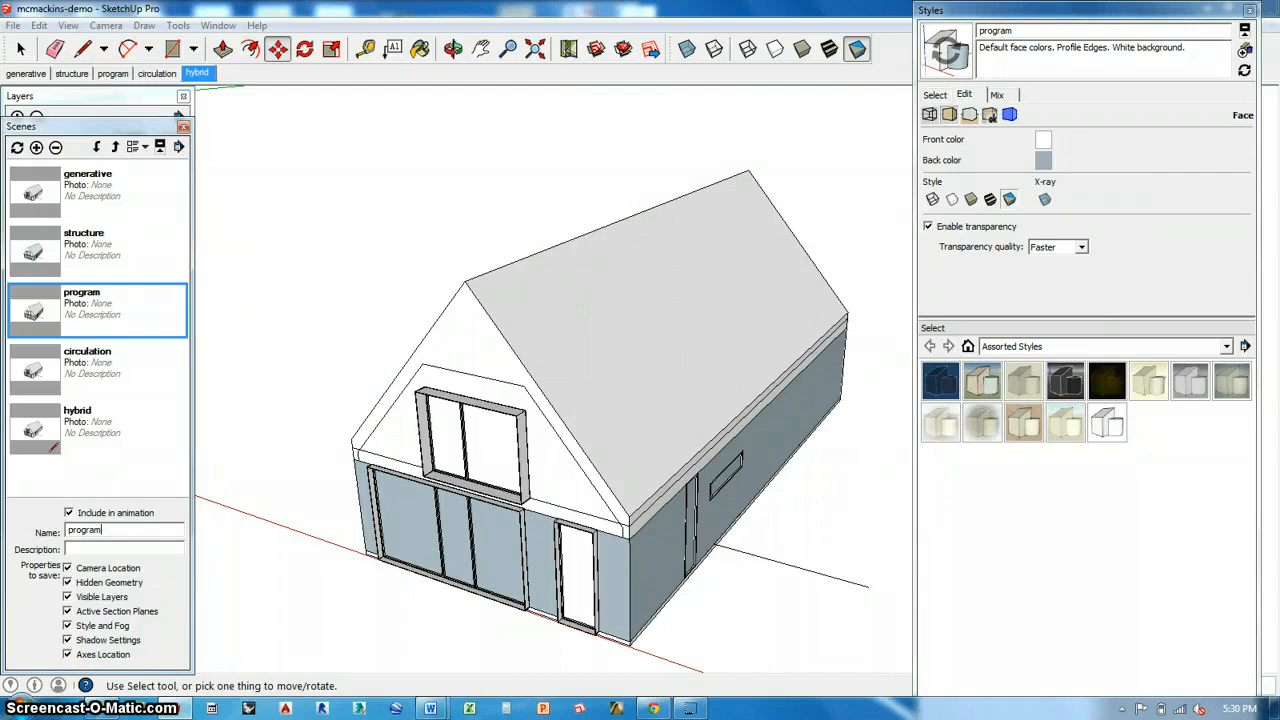
# Step: Save the program style with its new name and update the program scene with all properties
pyautogui.click(1013, 31)
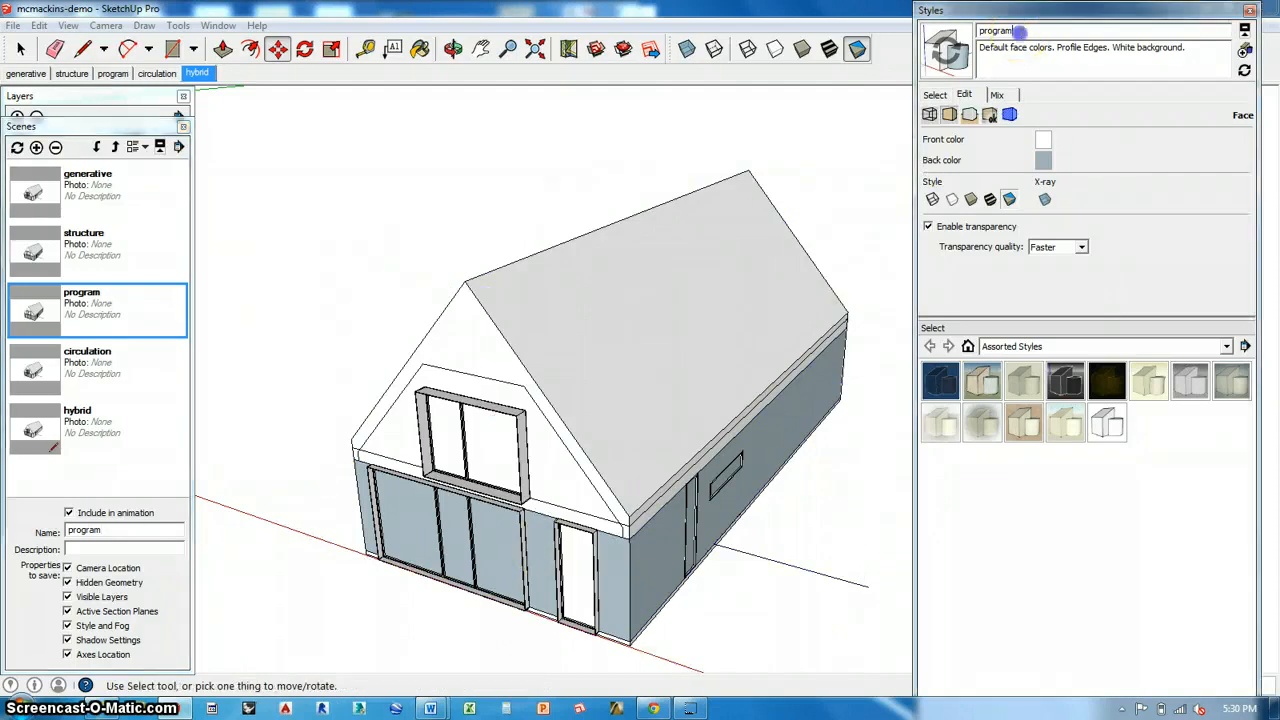
pyautogui.click(1242, 73)
pyautogui.click(17, 147)
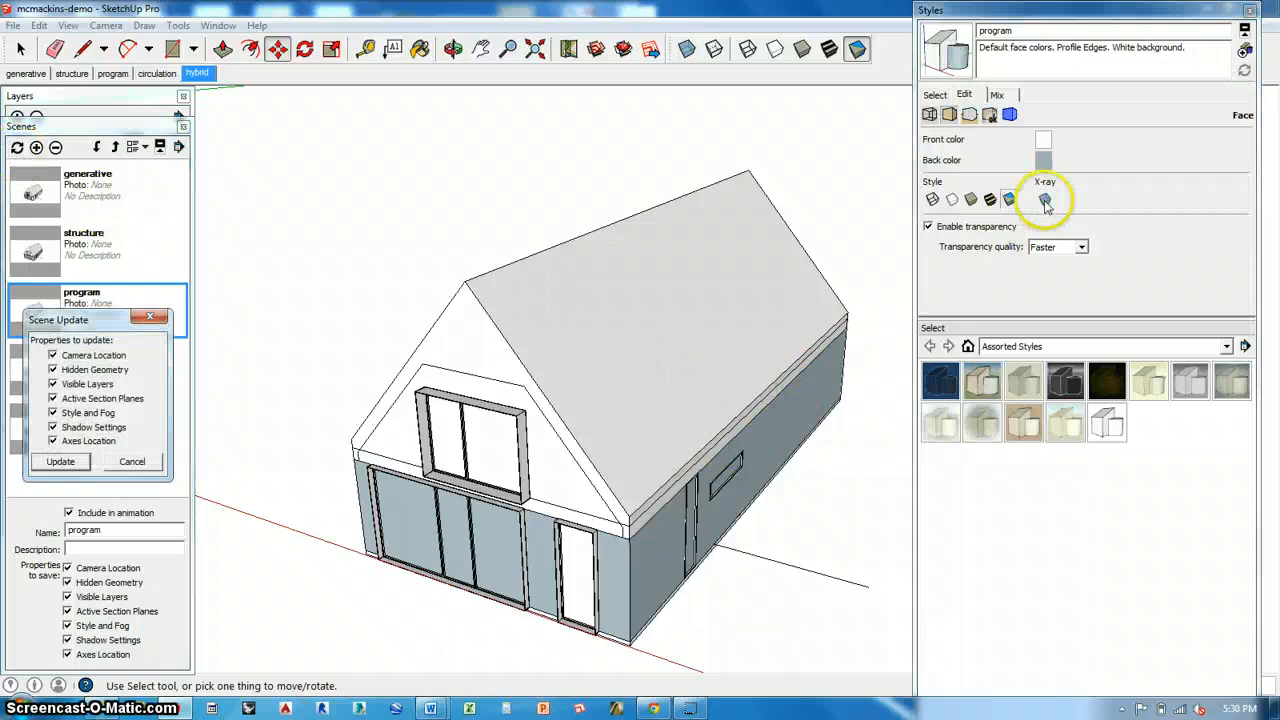
pyautogui.click(60, 461)
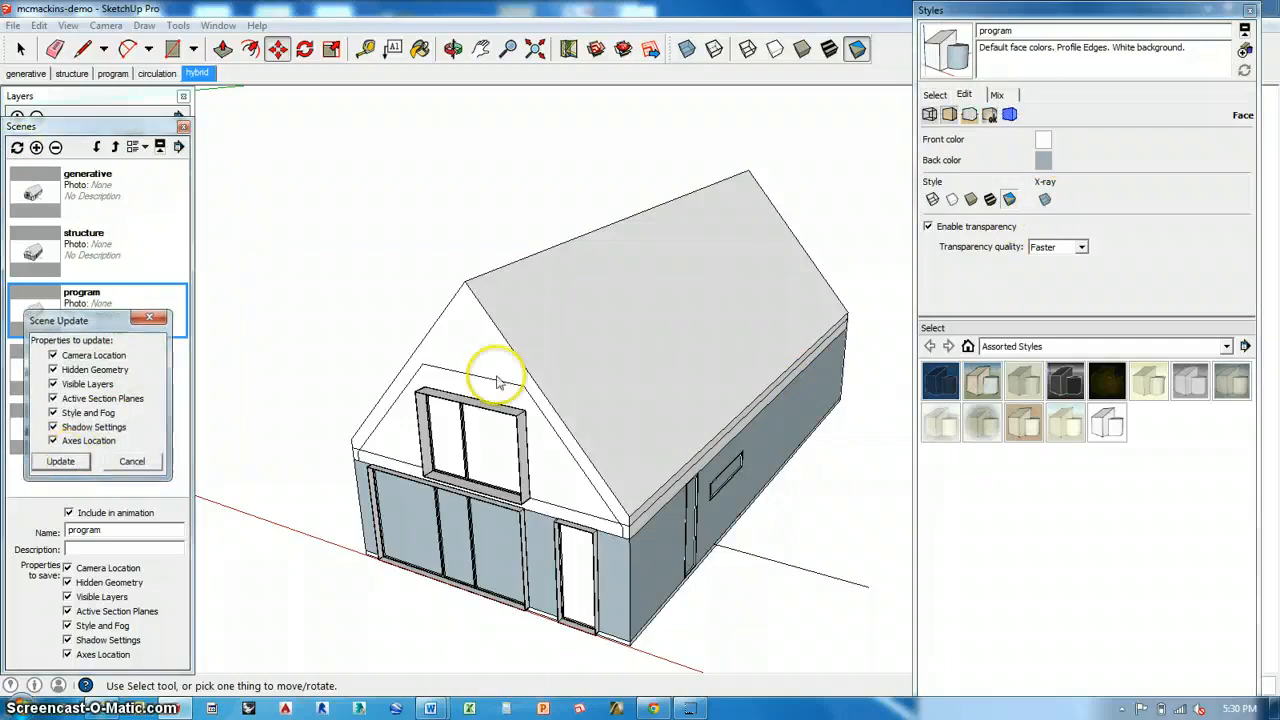
# Step: Turn on X-ray faces in the program style and save the change to both the style and the program scene
pyautogui.click(1045, 200)
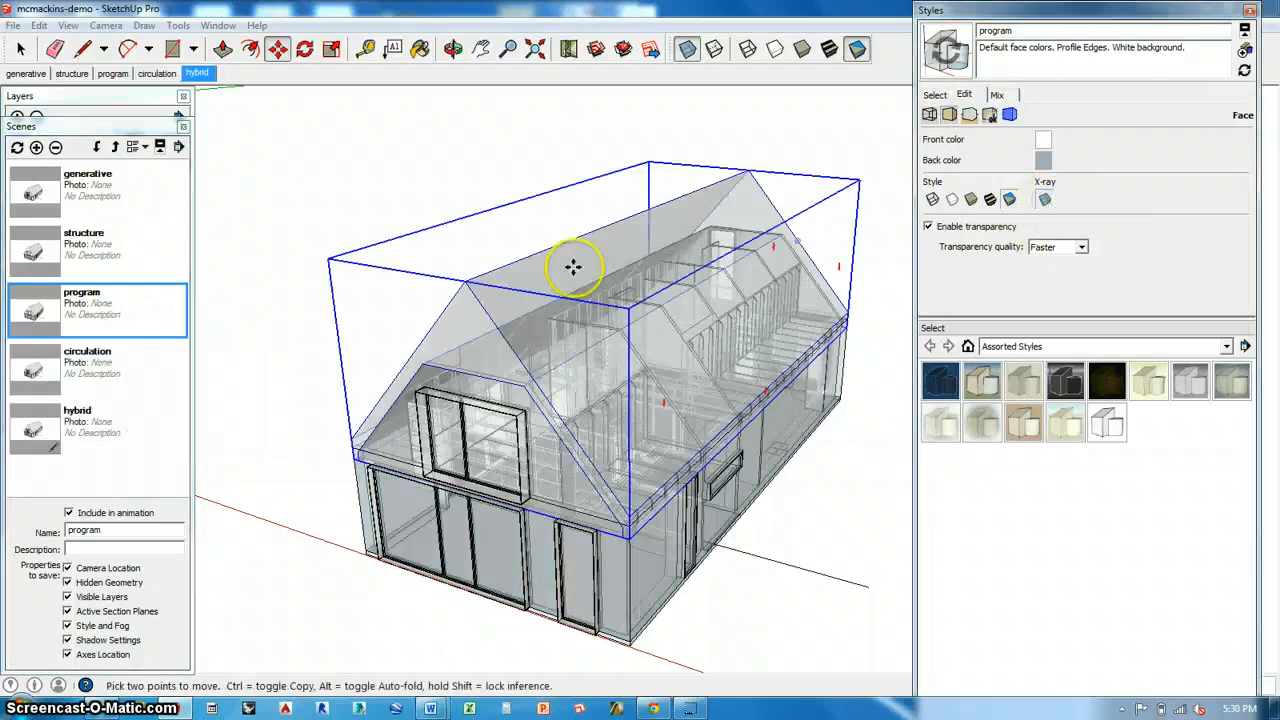
pyautogui.click(1241, 75)
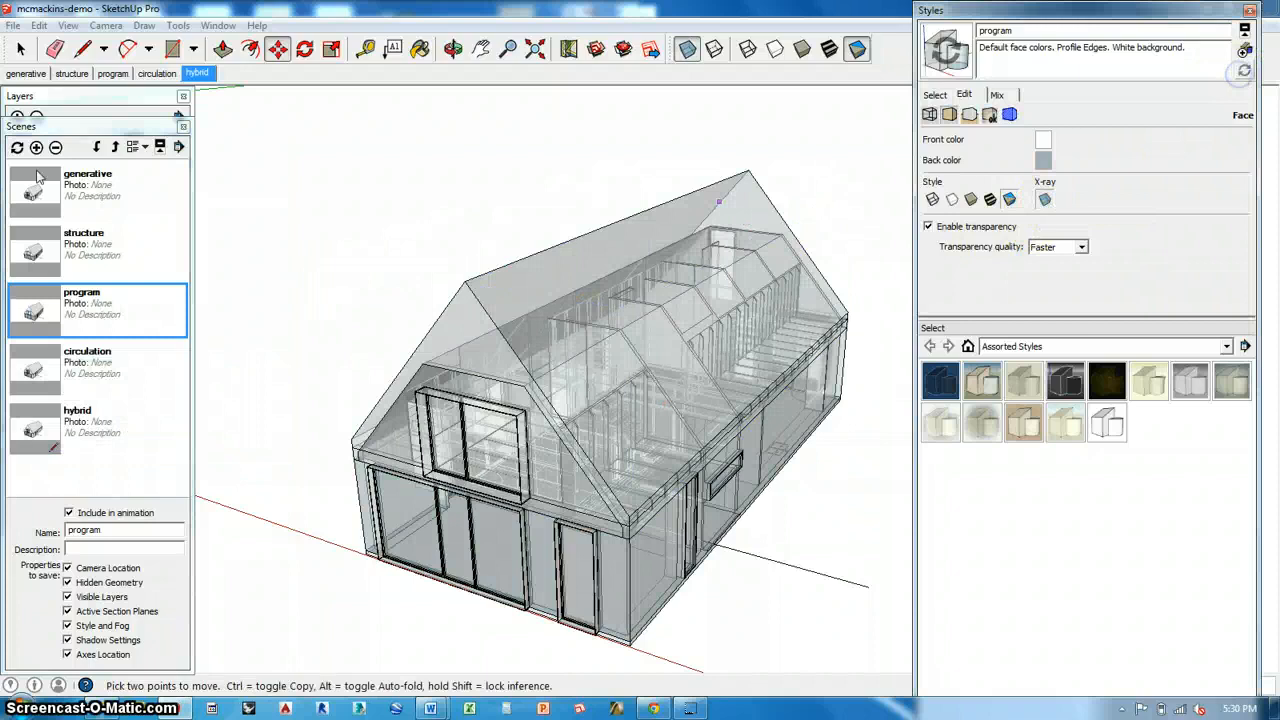
pyautogui.click(17, 147)
pyautogui.click(70, 460)
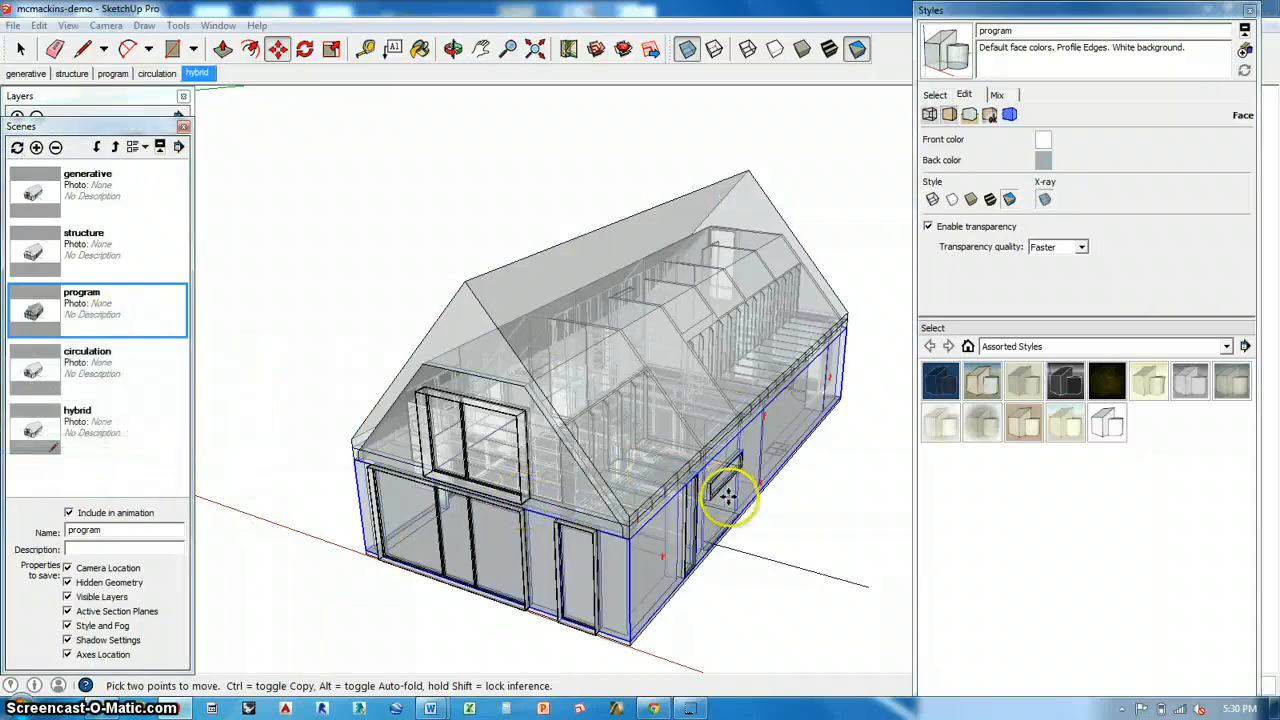
# Step: Frame the next house copy along the red axis and set up a style named circulation with wireframe faces
pyautogui.scroll(-3, 549, 377)
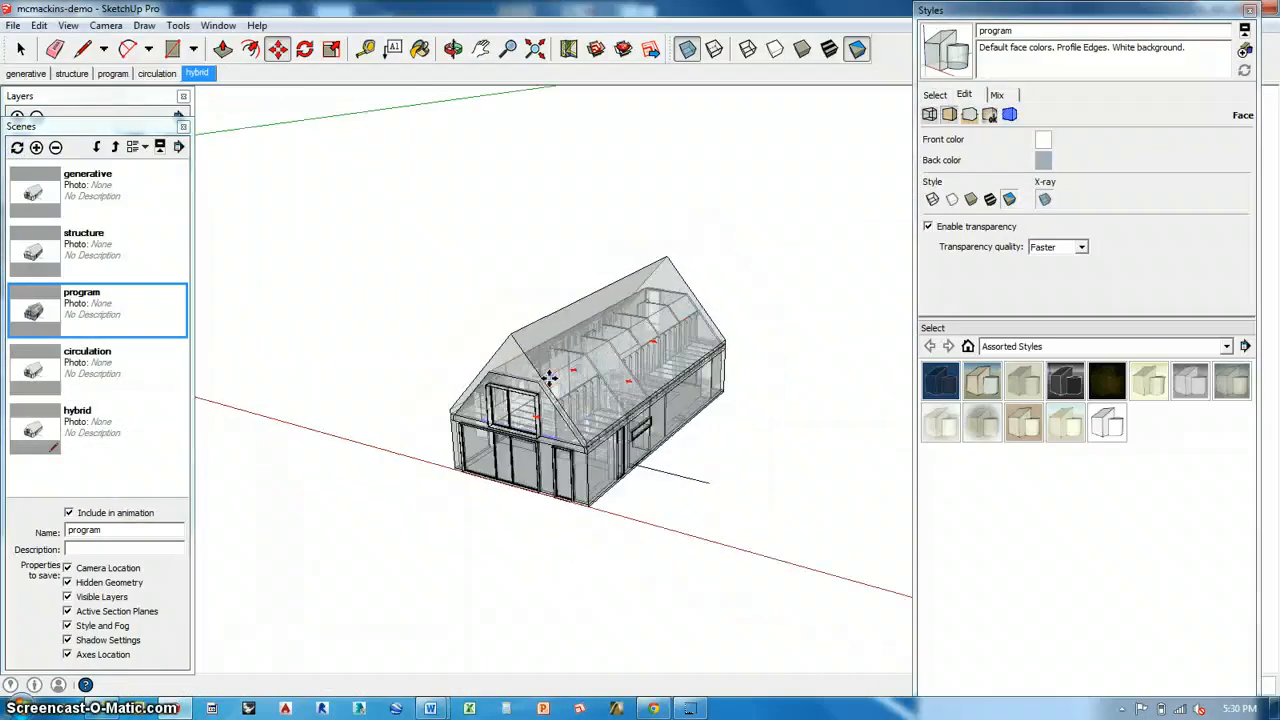
pyautogui.scroll(-3, 549, 378)
pyautogui.keyDown('shift'); pyautogui.moveTo(569, 389); pyautogui.dragTo(218, 361, button='middle'); pyautogui.keyUp('shift')
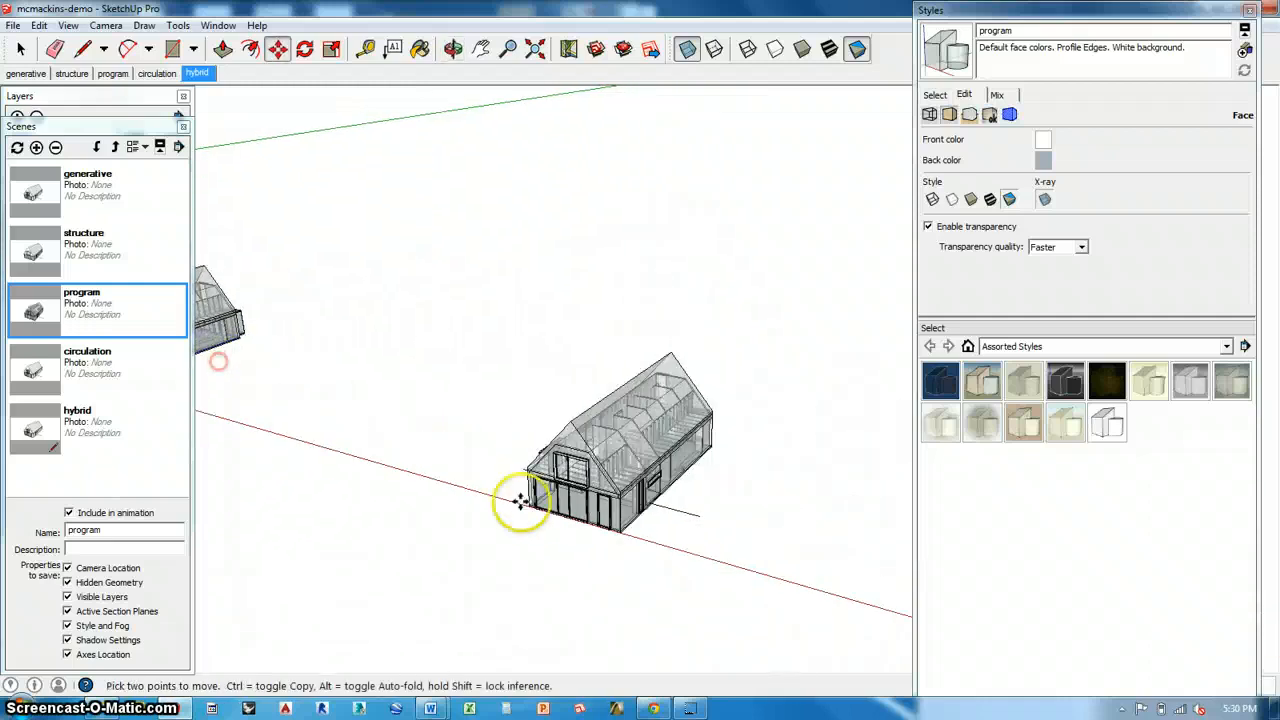
pyautogui.scroll(6, 630, 505)
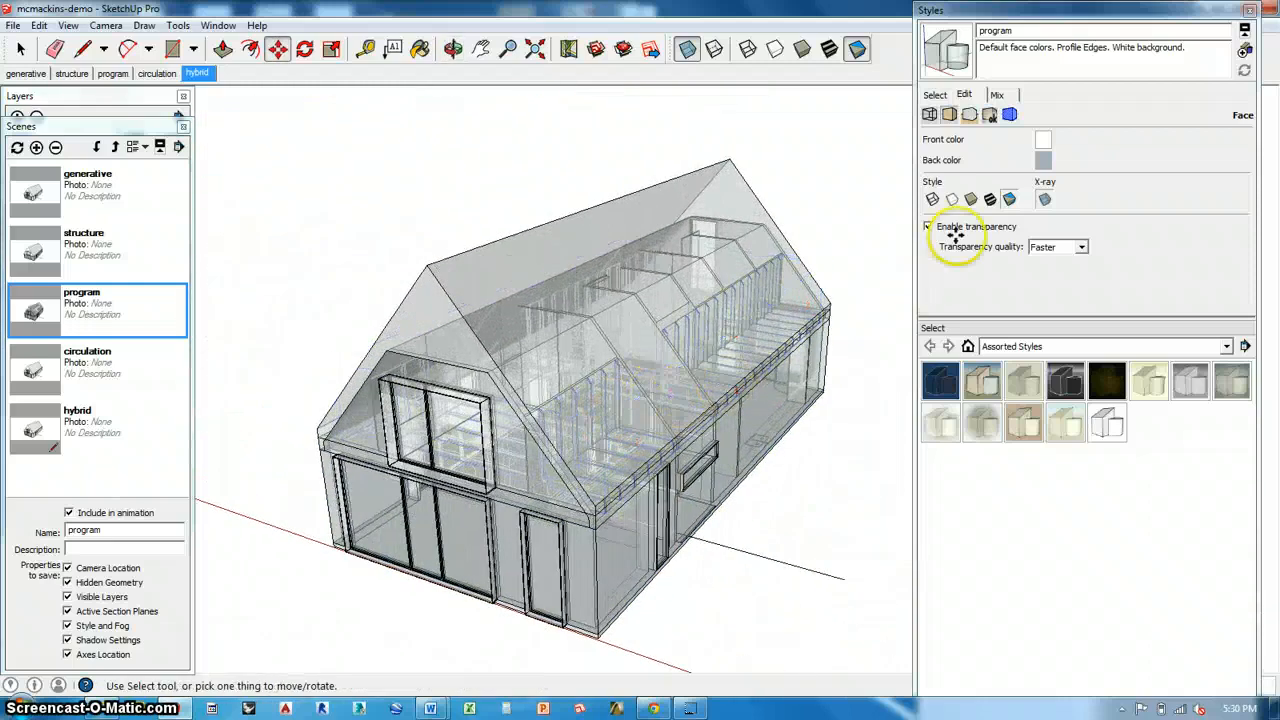
pyautogui.click(932, 199)
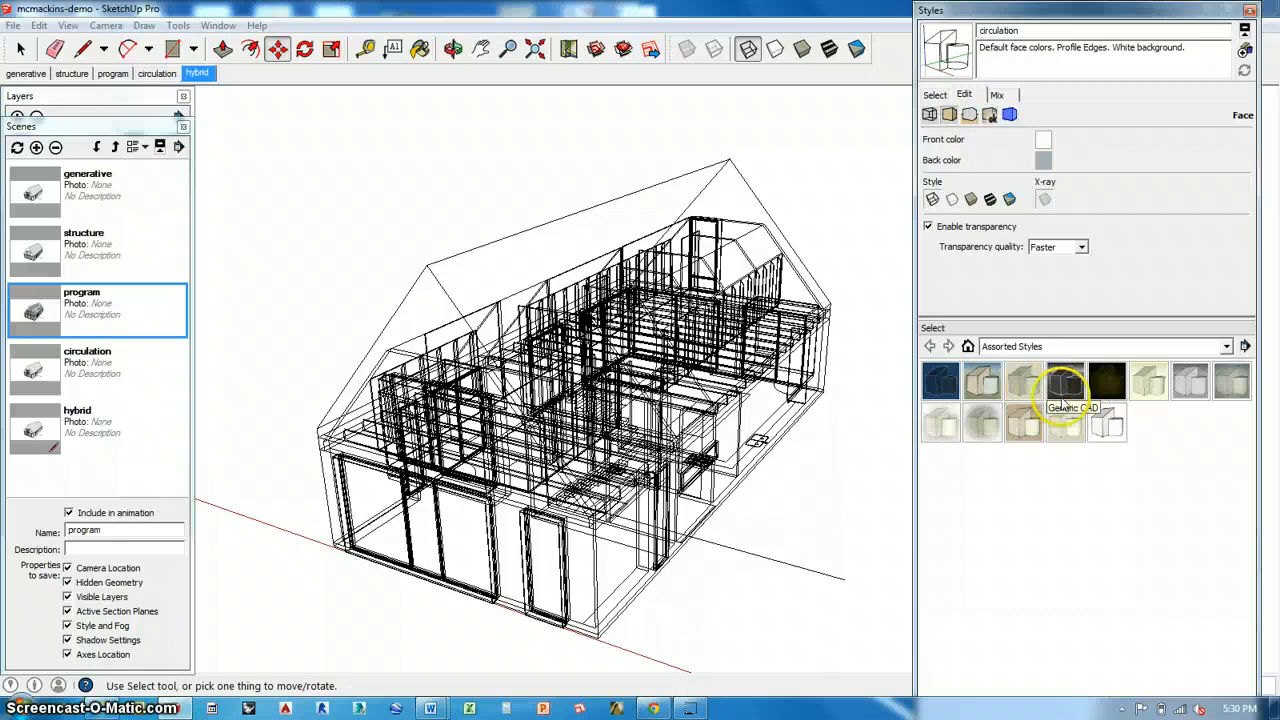
# Step: List the styles stored in the model and update the circulation scene with all properties
pyautogui.click(1226, 346)
pyautogui.click(1068, 372)
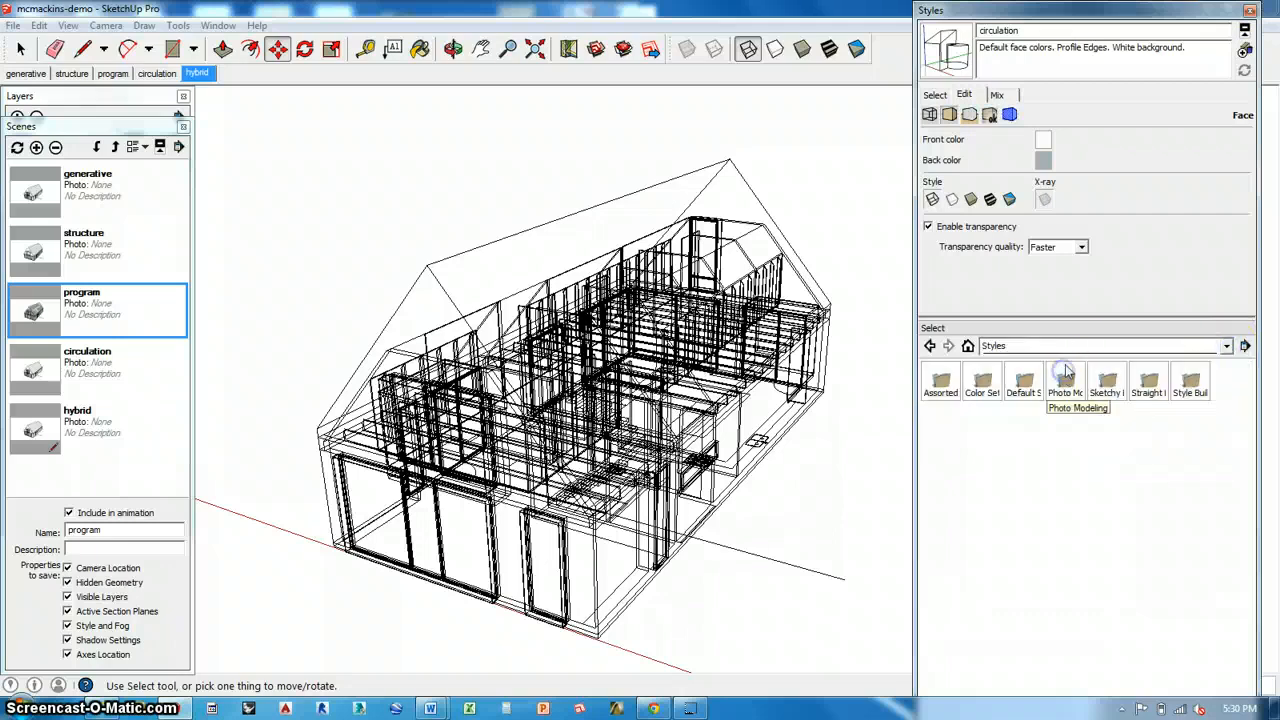
pyautogui.click(1224, 346)
pyautogui.click(1178, 358)
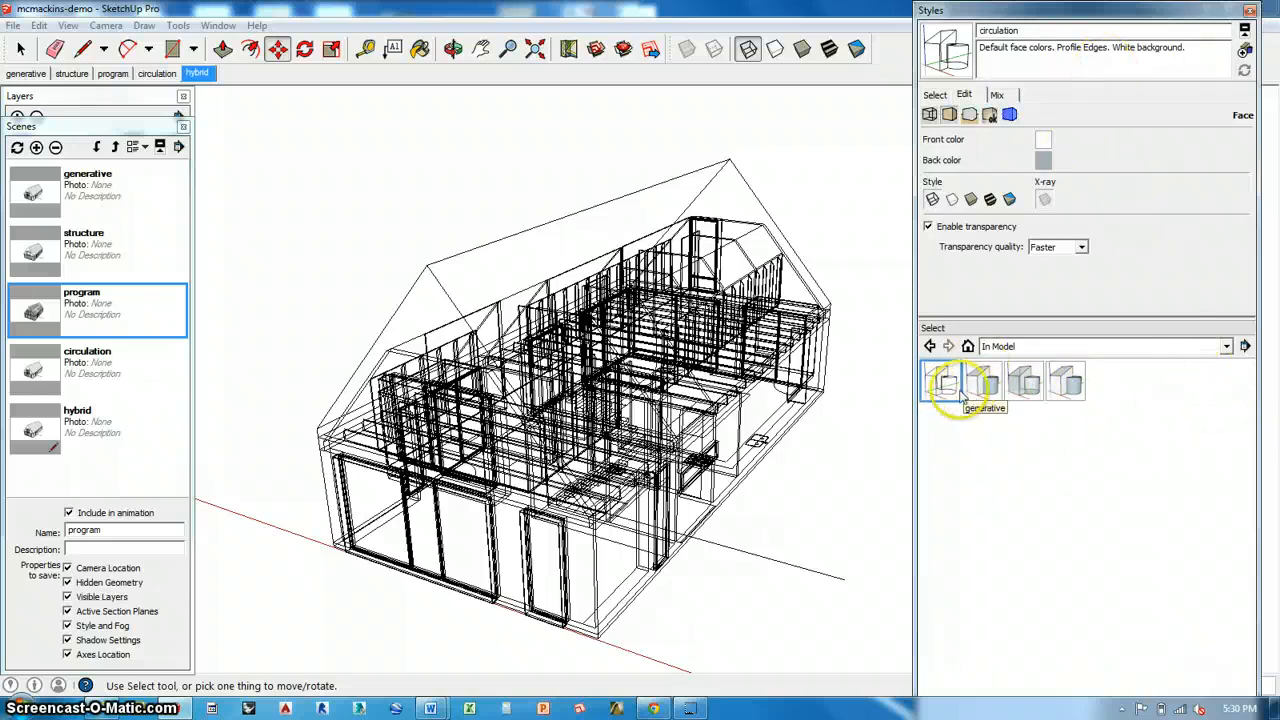
pyautogui.click(78, 380)
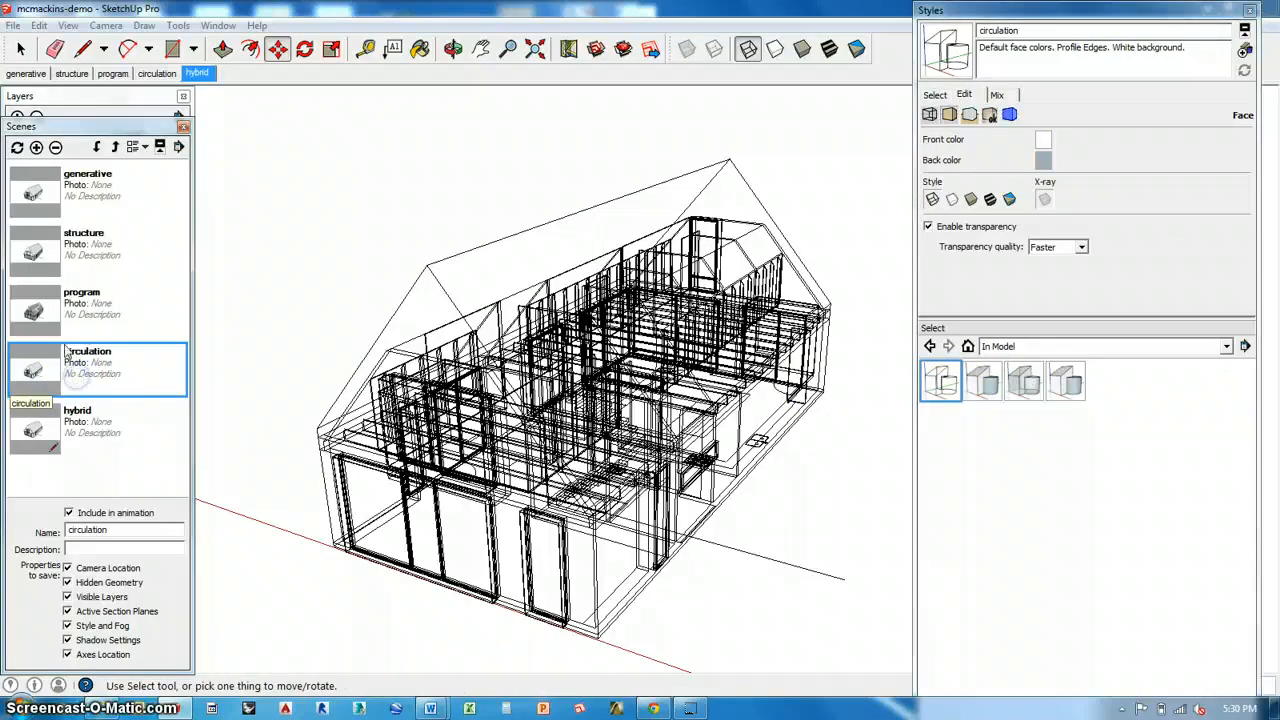
pyautogui.click(17, 148)
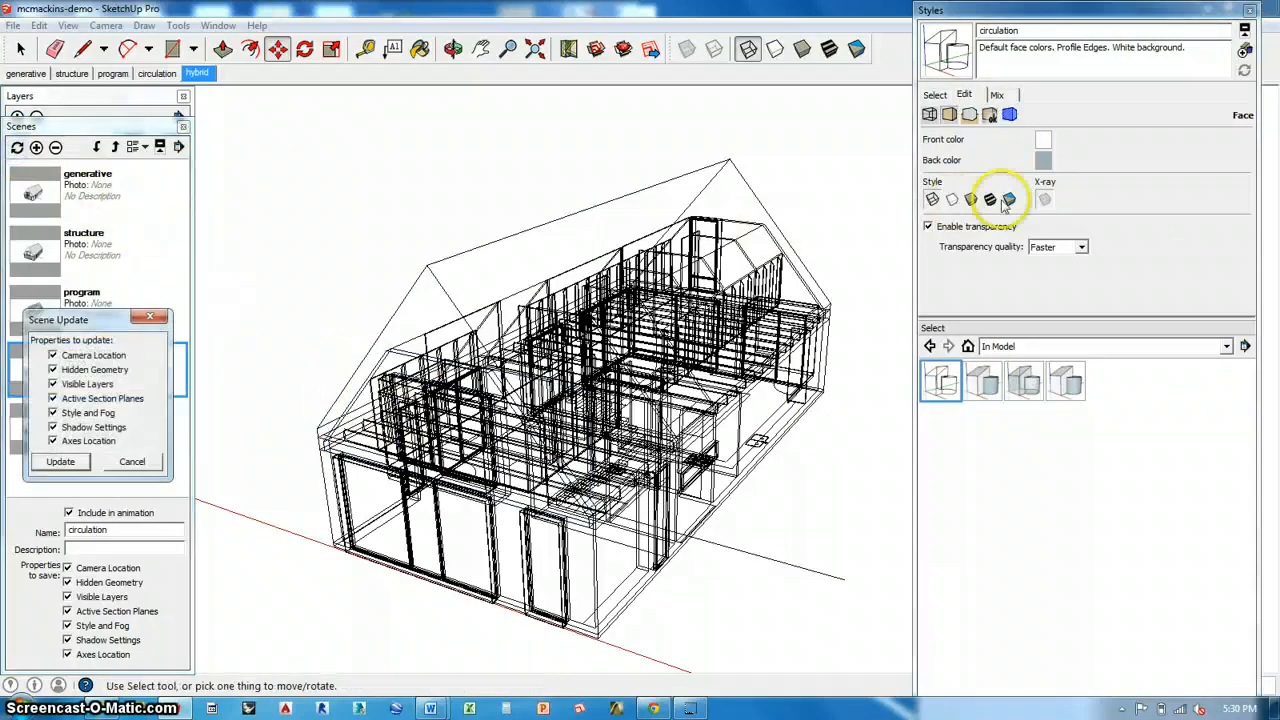
pyautogui.click(60, 463)
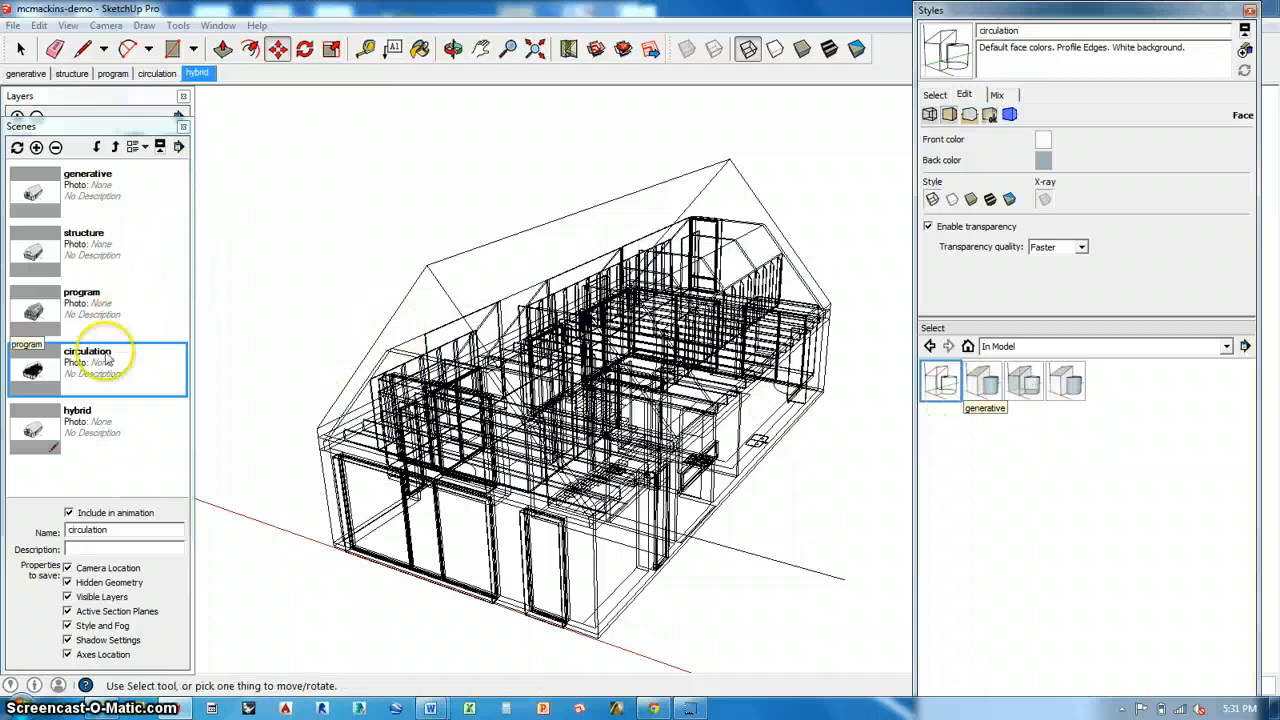
# Step: Check the view and style of the program, structure, generative, circulation and hybrid scenes in turn
pyautogui.click(38, 315)
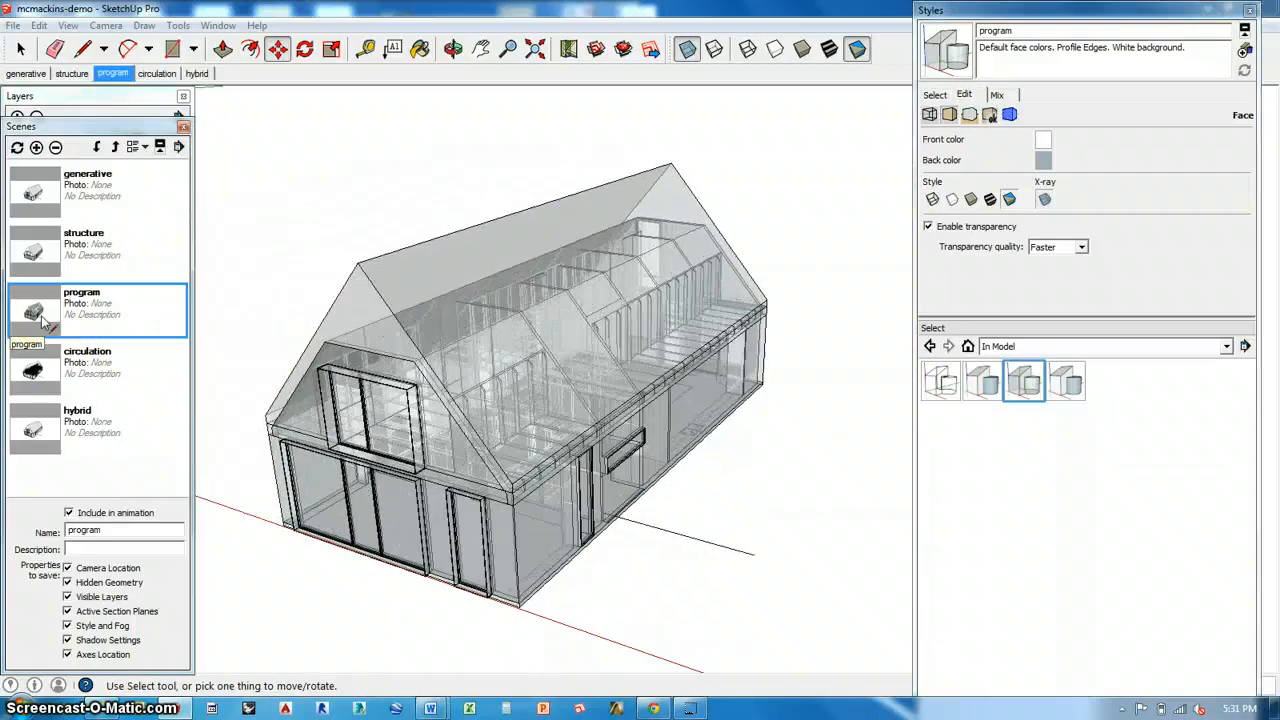
pyautogui.click(41, 258)
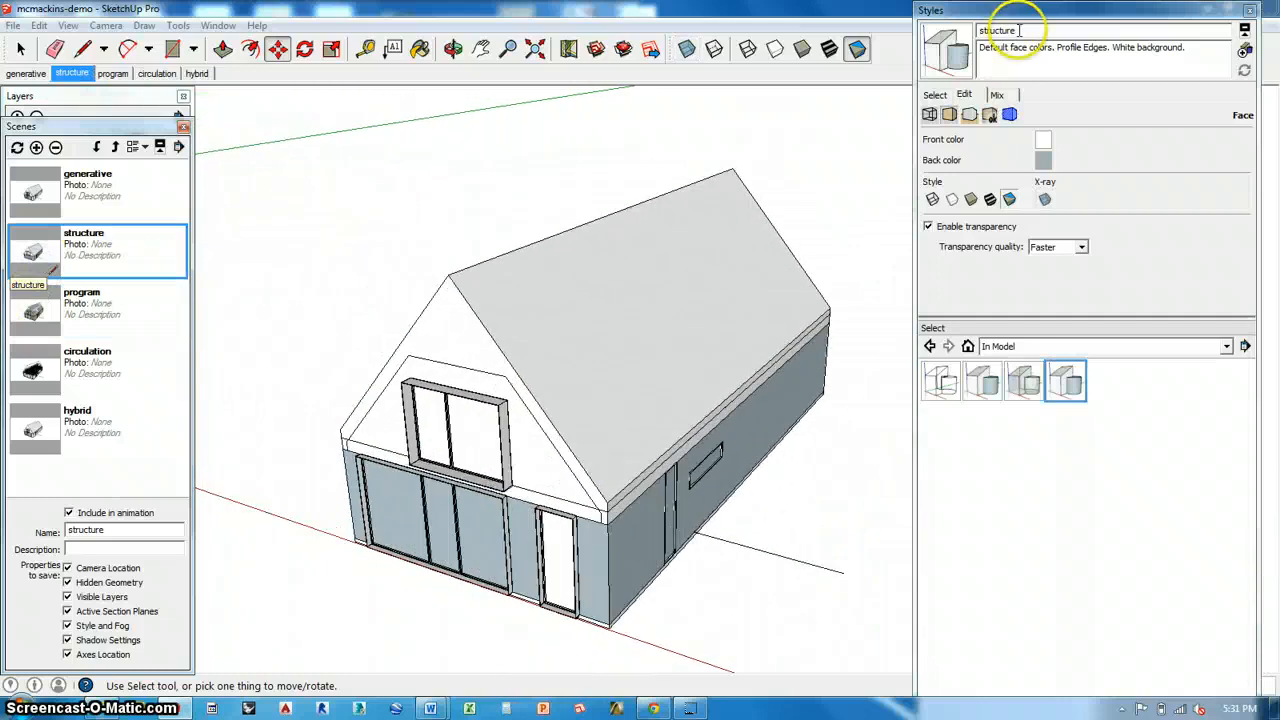
pyautogui.click(34, 190)
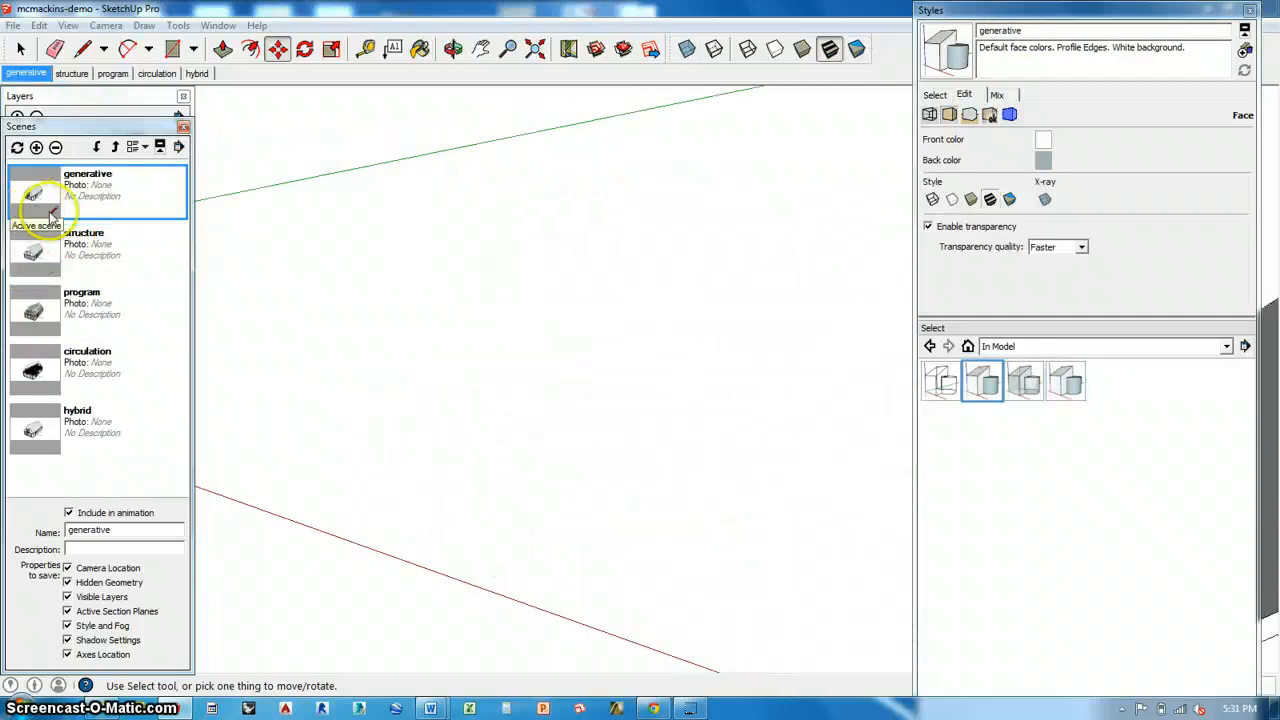
pyautogui.click(40, 378)
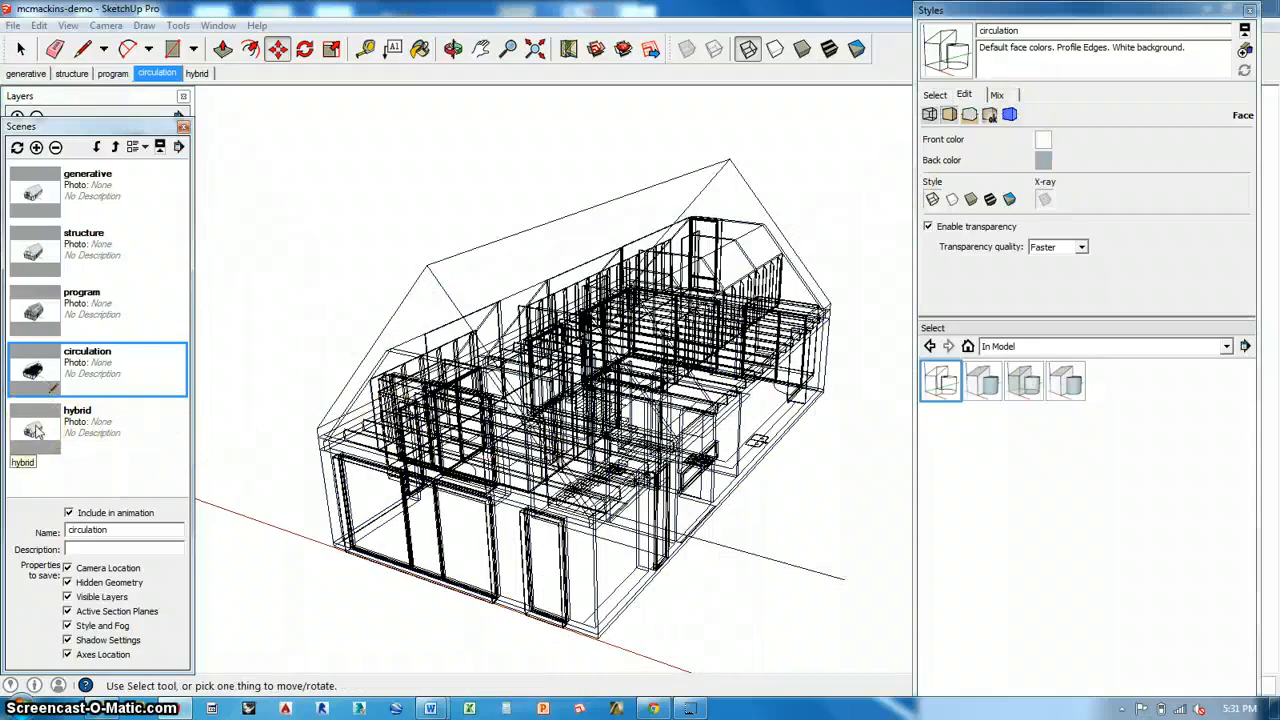
pyautogui.click(34, 430)
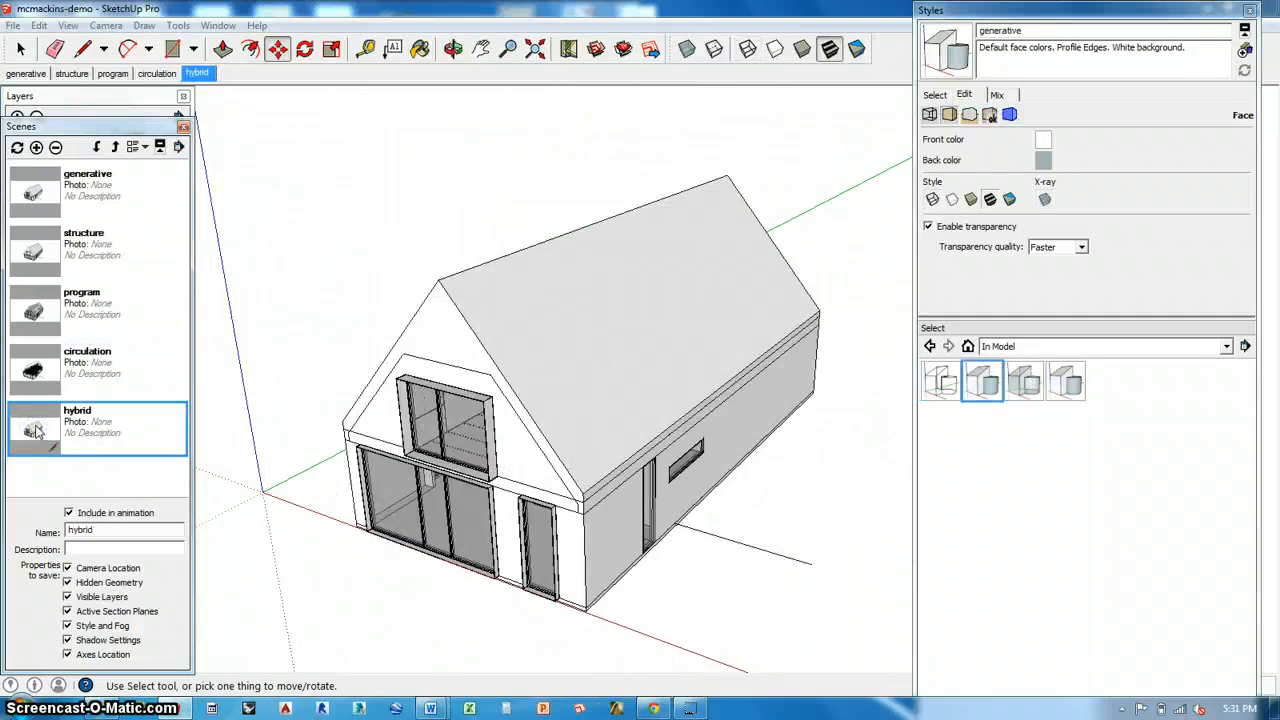
# Step: Reframe the house from the circulation scene and create a style named hybrid with hidden-line faces and X-ray
pyautogui.doubleClick(33, 368)
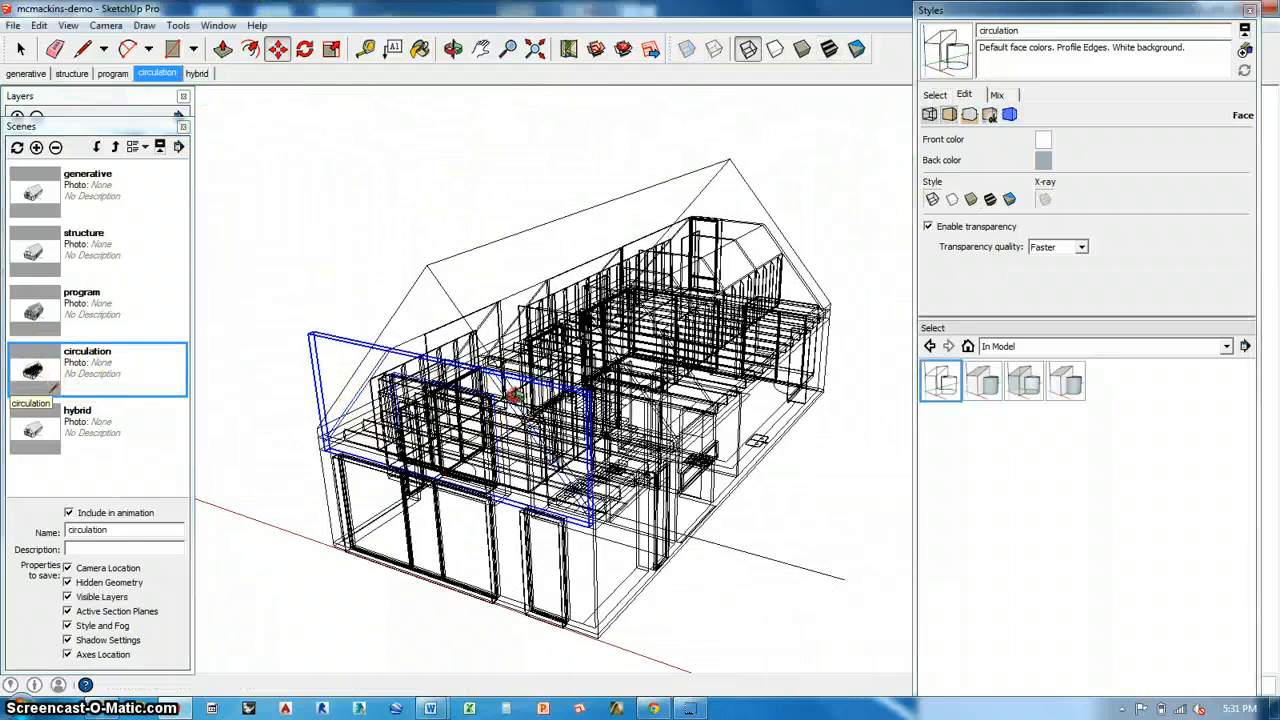
pyautogui.scroll(-2, 510, 398)
pyautogui.scroll(-2, 510, 400)
pyautogui.moveTo(511, 410); pyautogui.dragTo(409, 337, button='middle')
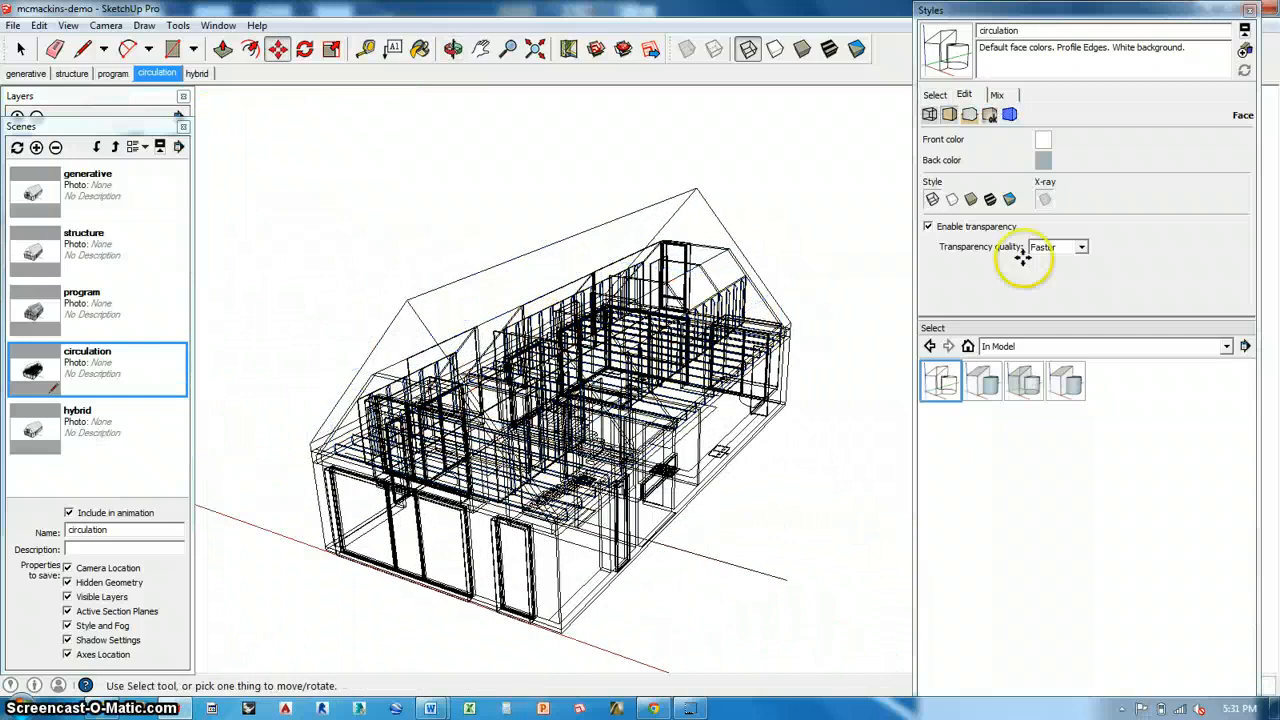
pyautogui.click(952, 199)
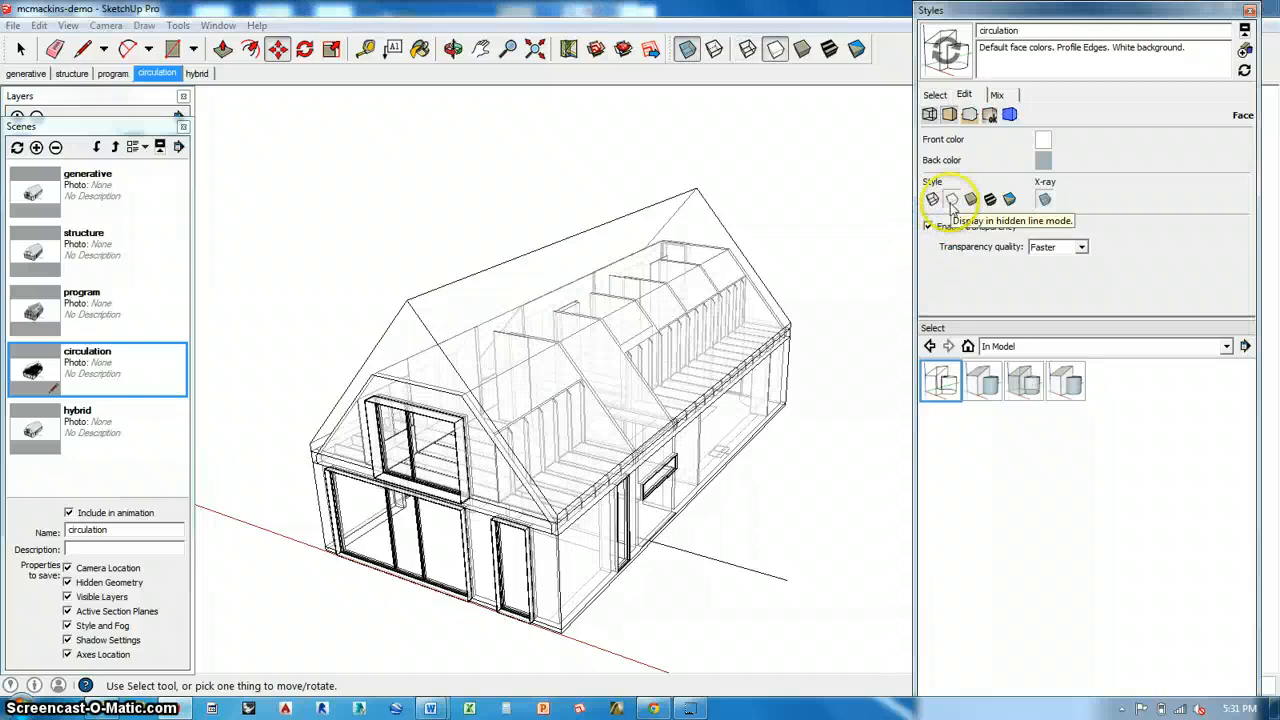
pyautogui.click(1045, 199)
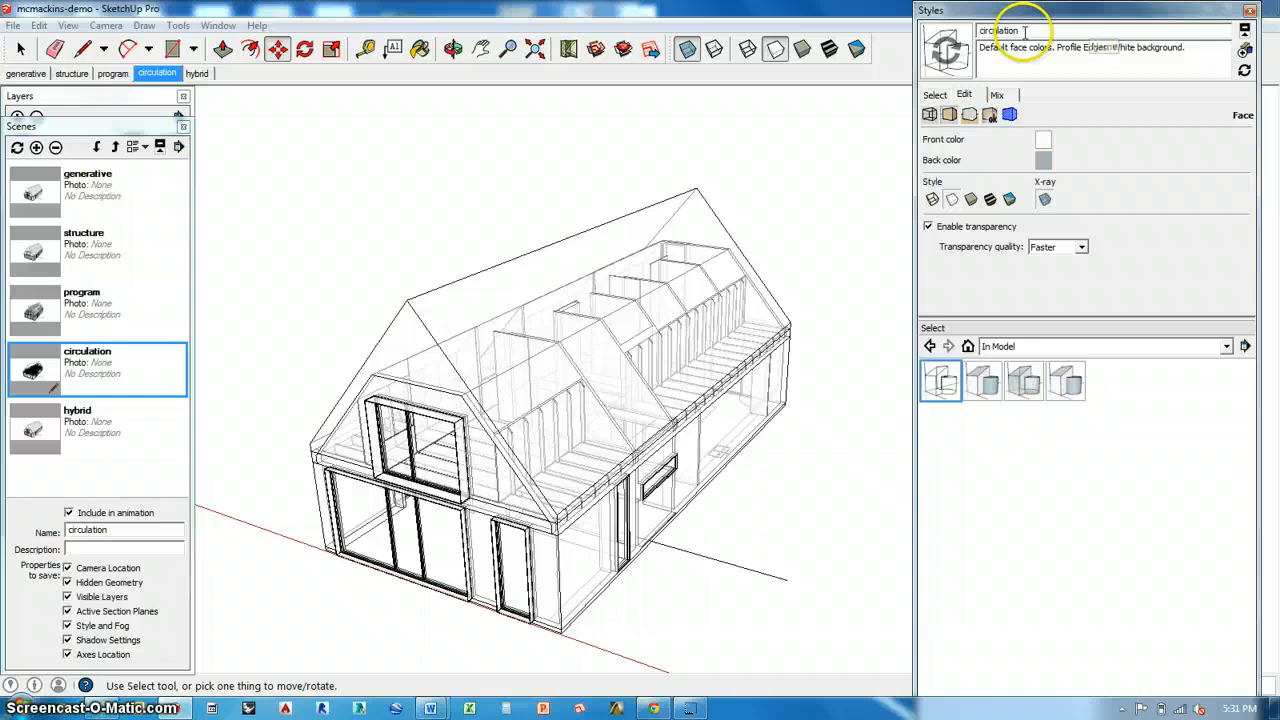
pyautogui.click(1245, 50)
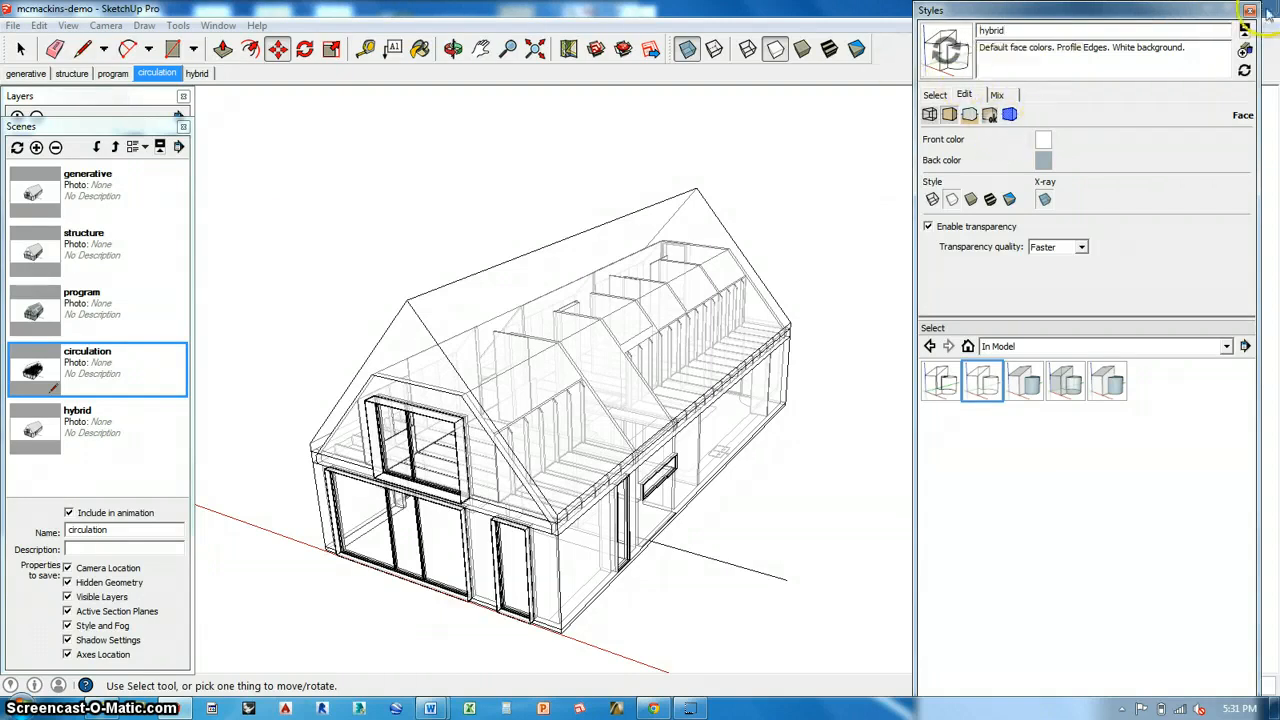
# Step: Update the hybrid scene with all properties and save the model
pyautogui.click(100, 425)
pyautogui.click(17, 147)
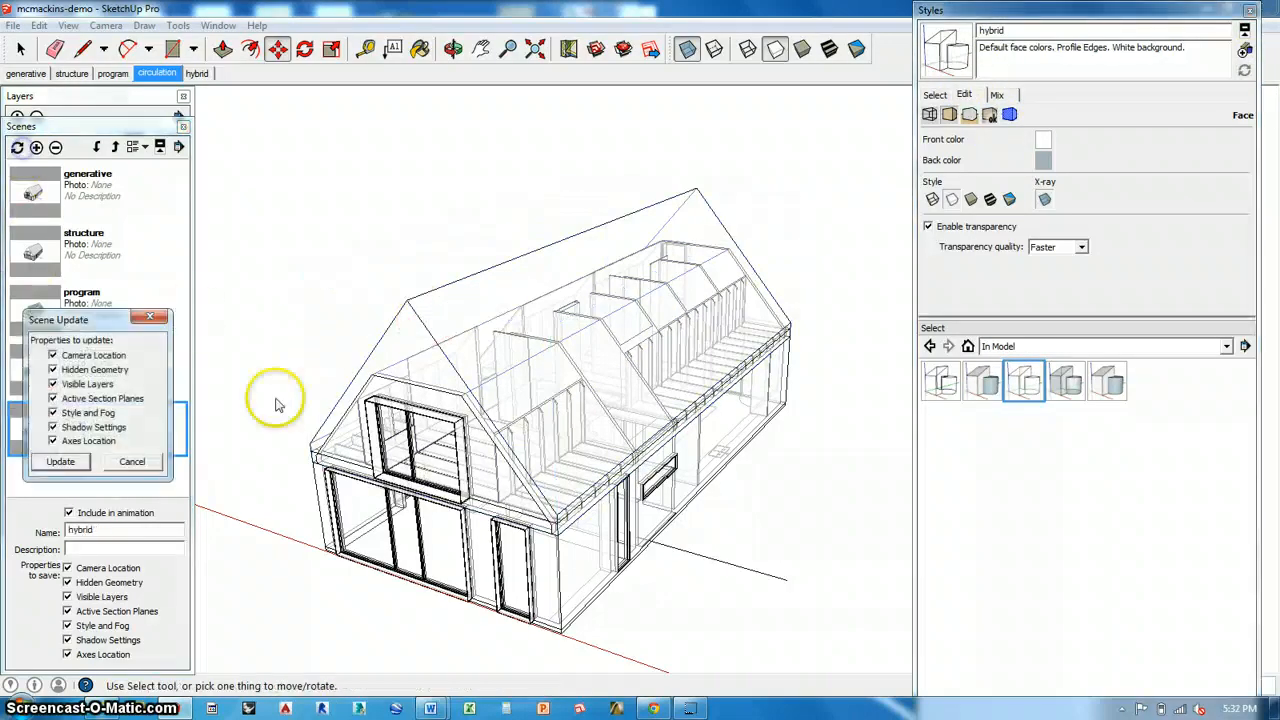
pyautogui.click(84, 458)
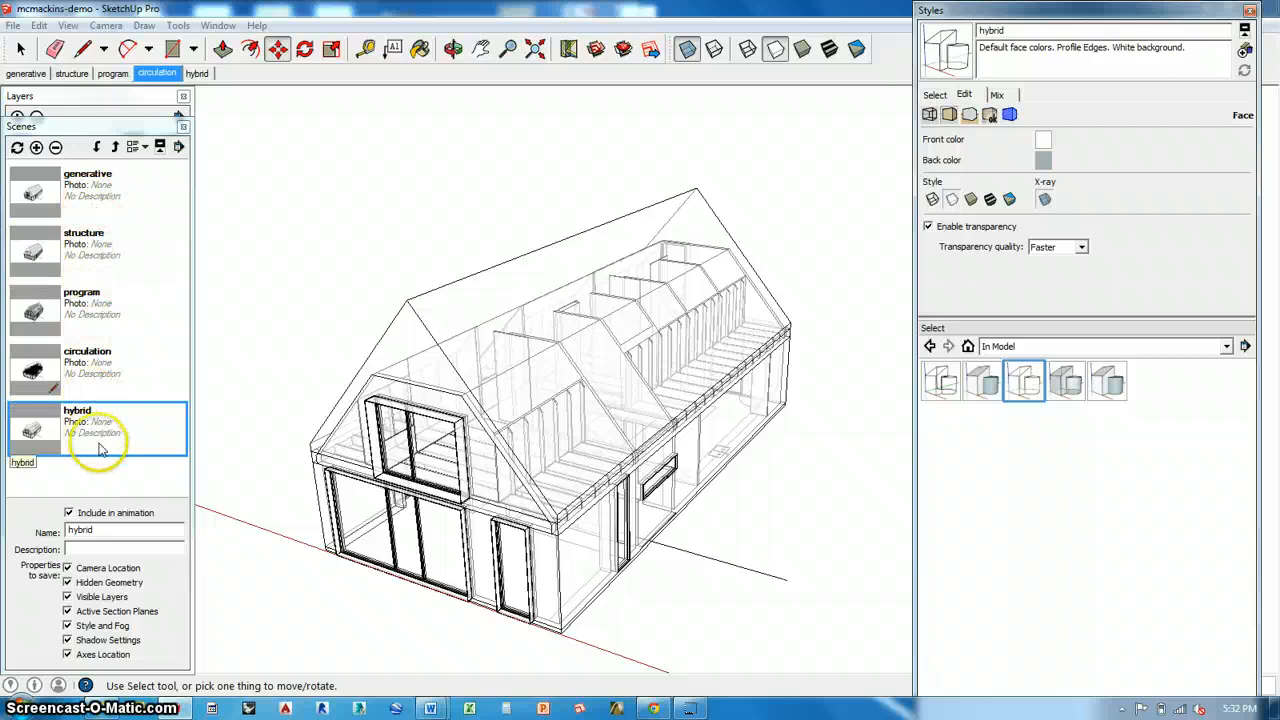
pyautogui.click(16, 26)
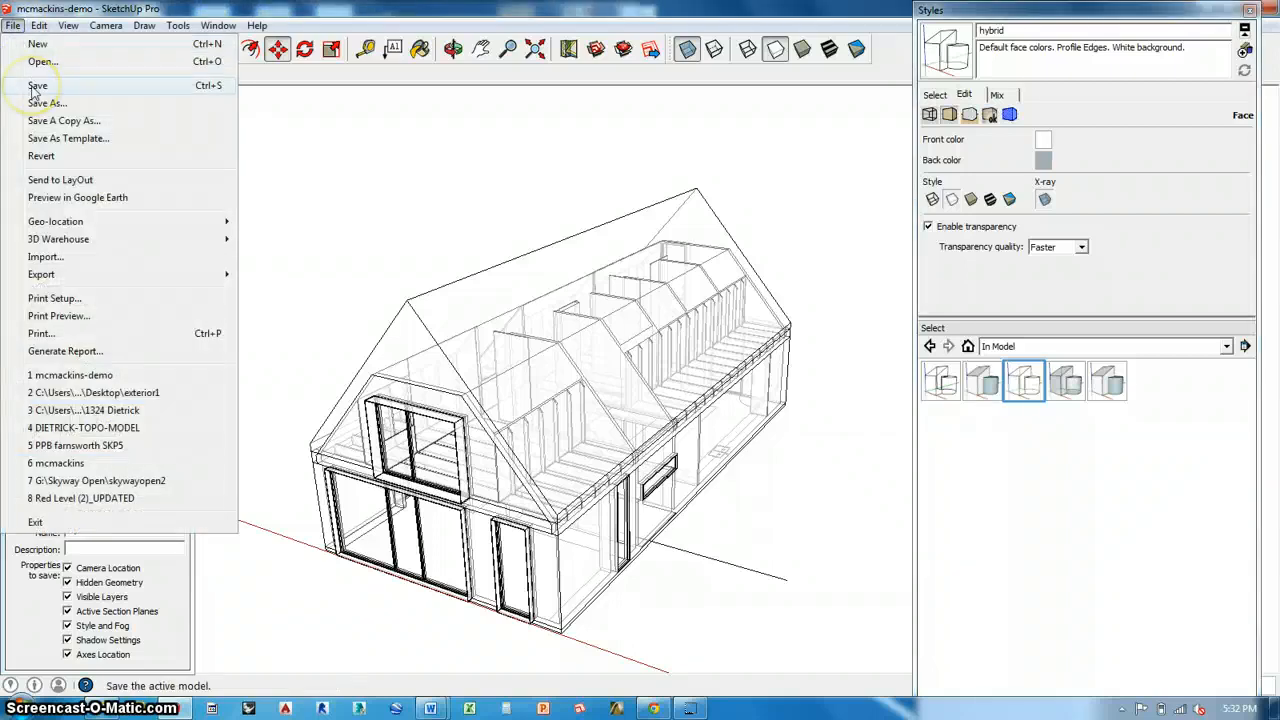
pyautogui.click(35, 88)
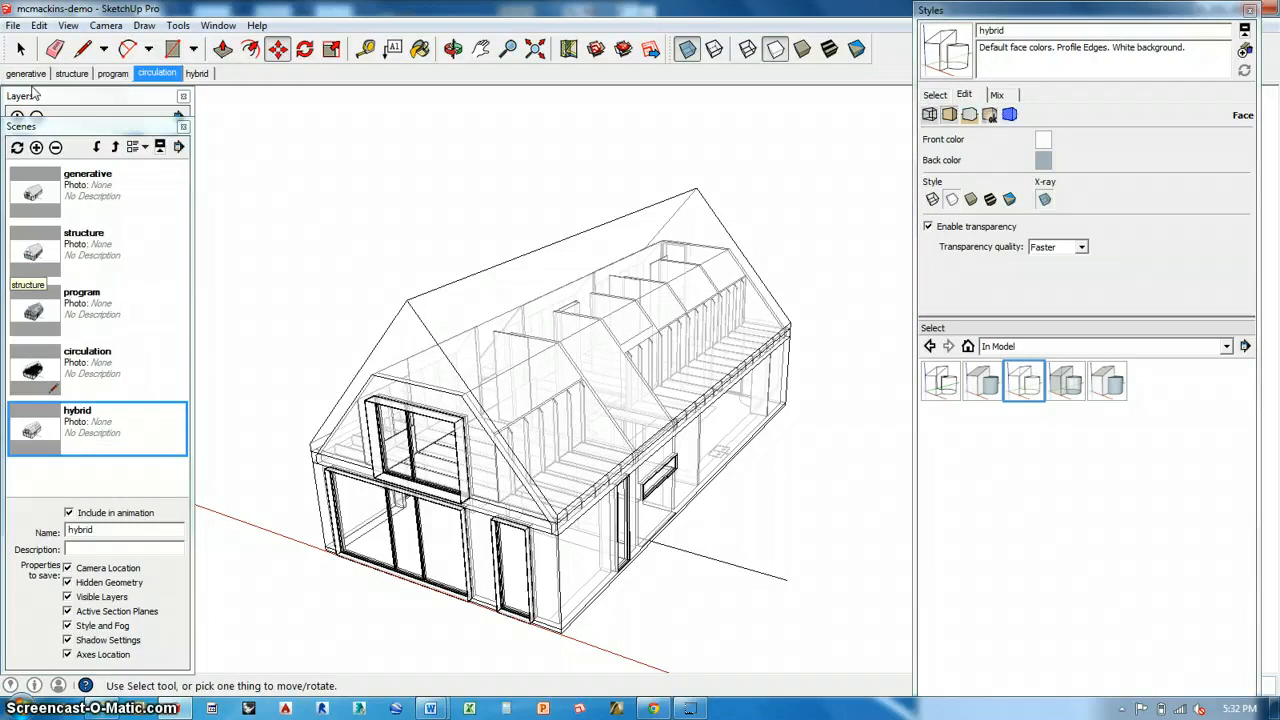
# Step: Send the model to LayOut and dismiss the trial licensing notice
pyautogui.click(14, 26)
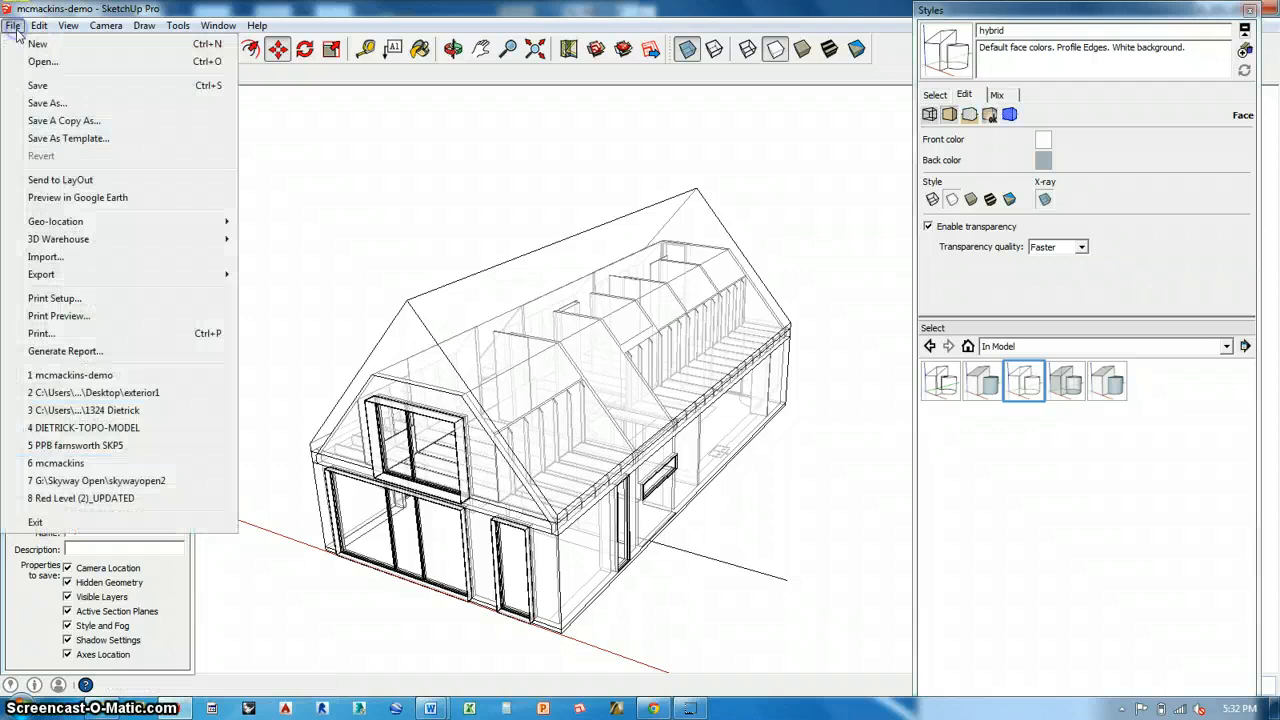
pyautogui.click(48, 172)
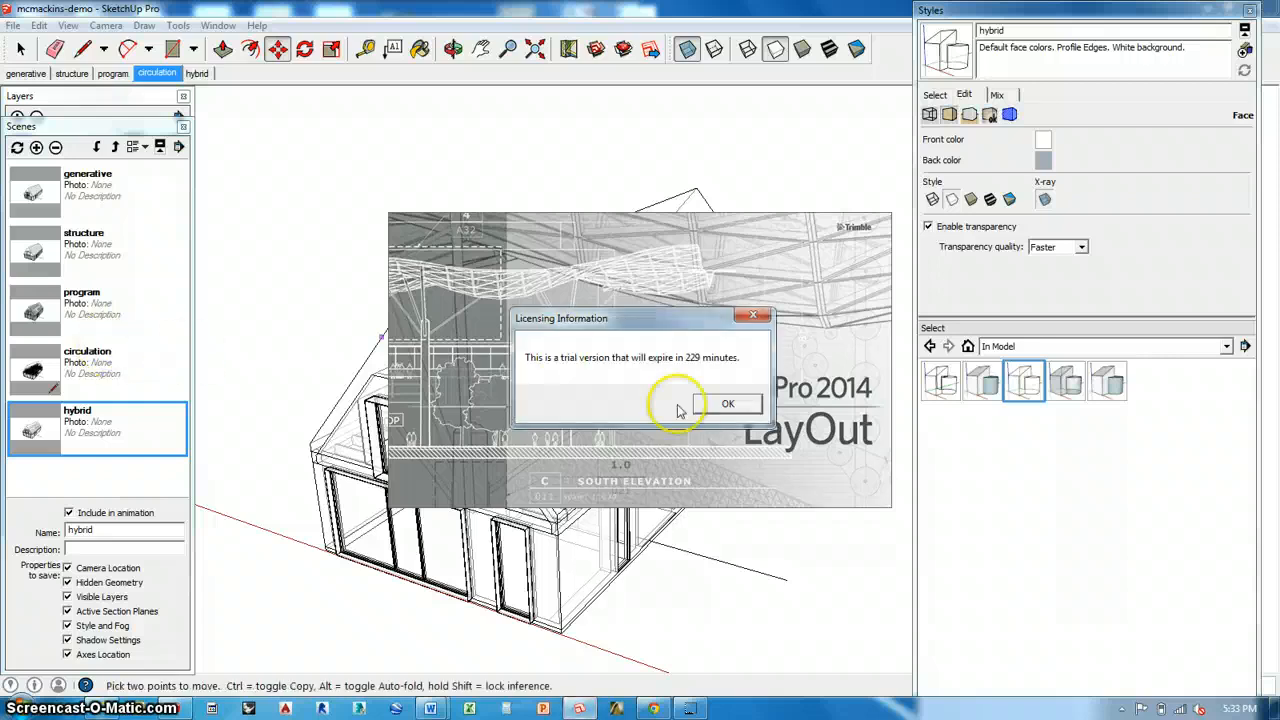
pyautogui.click(705, 408)
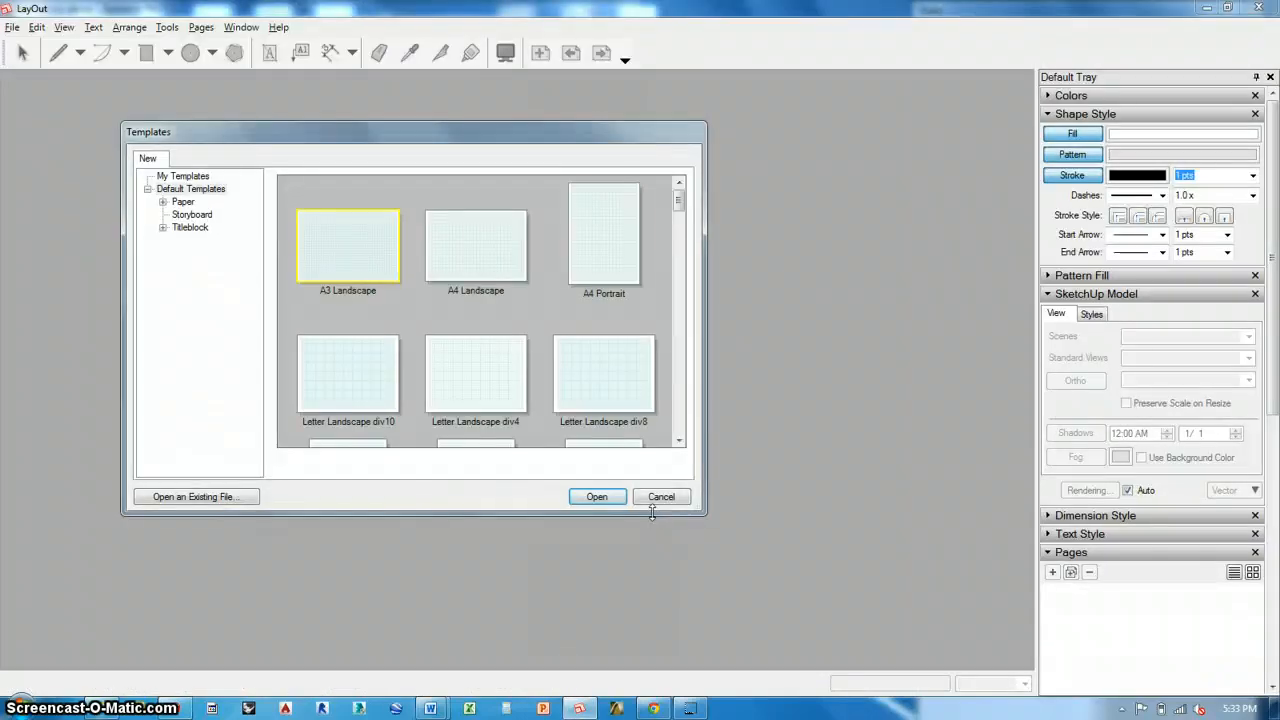
# Step: Create the LayOut document from the Tabloid Portrait template that has a title block
pyautogui.scroll(-5, 681, 423)
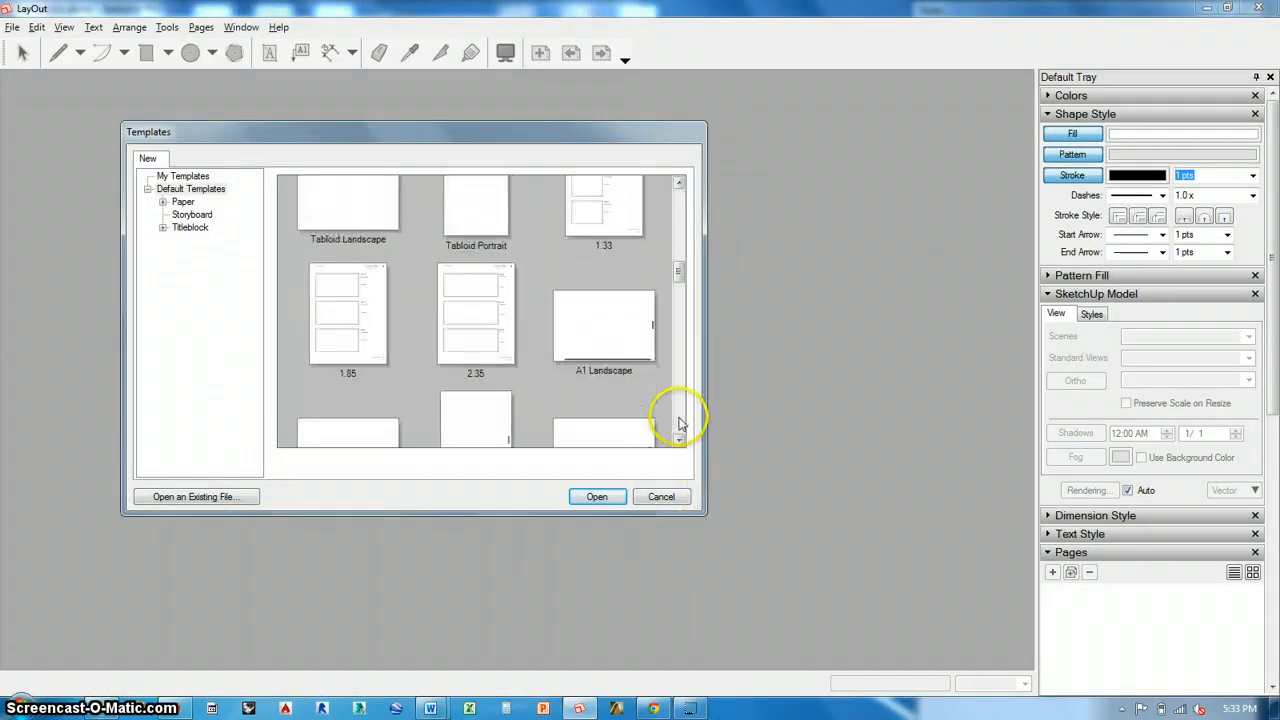
pyautogui.scroll(-4, 678, 422)
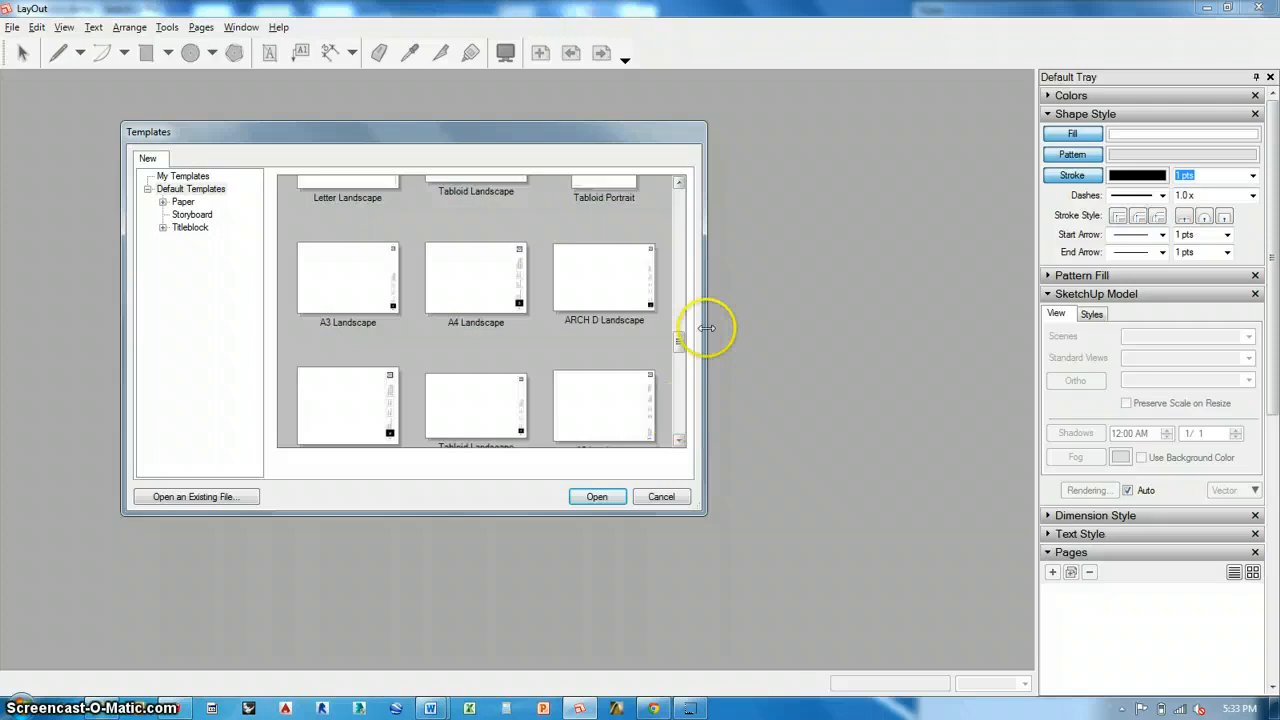
pyautogui.click(680, 185)
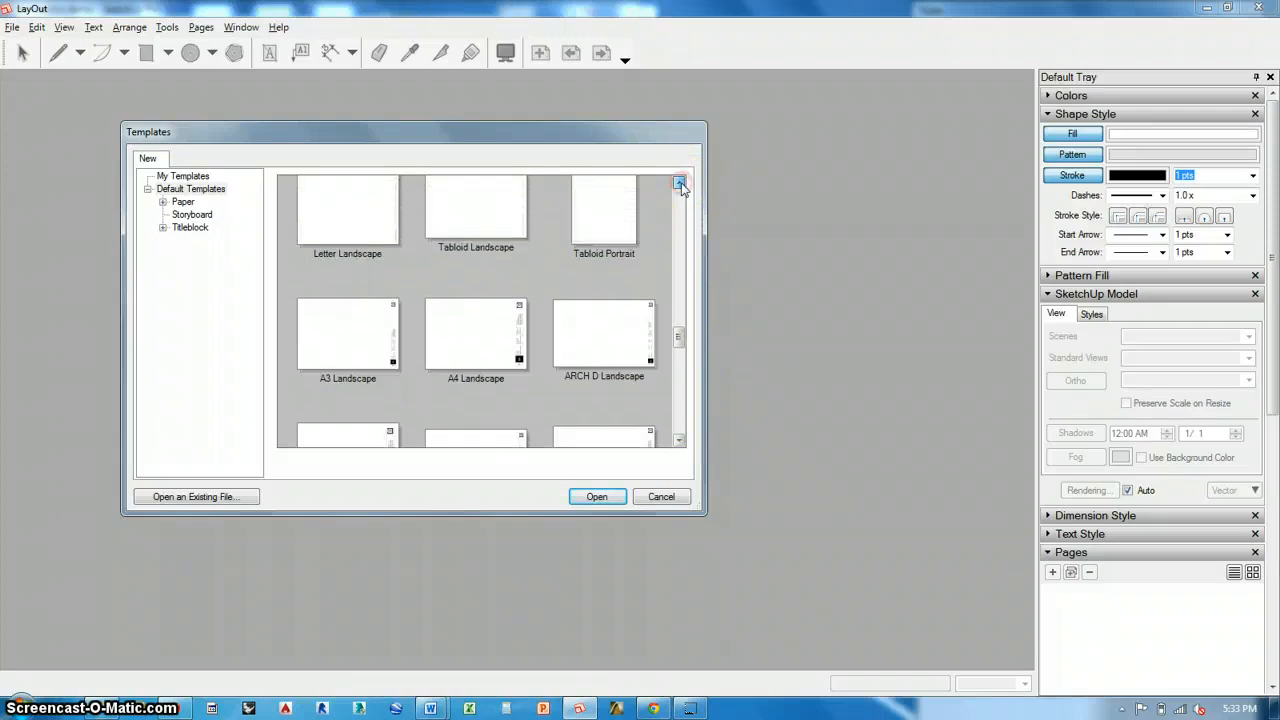
pyautogui.click(680, 185)
pyautogui.moveTo(677, 334); pyautogui.dragTo(677, 320)
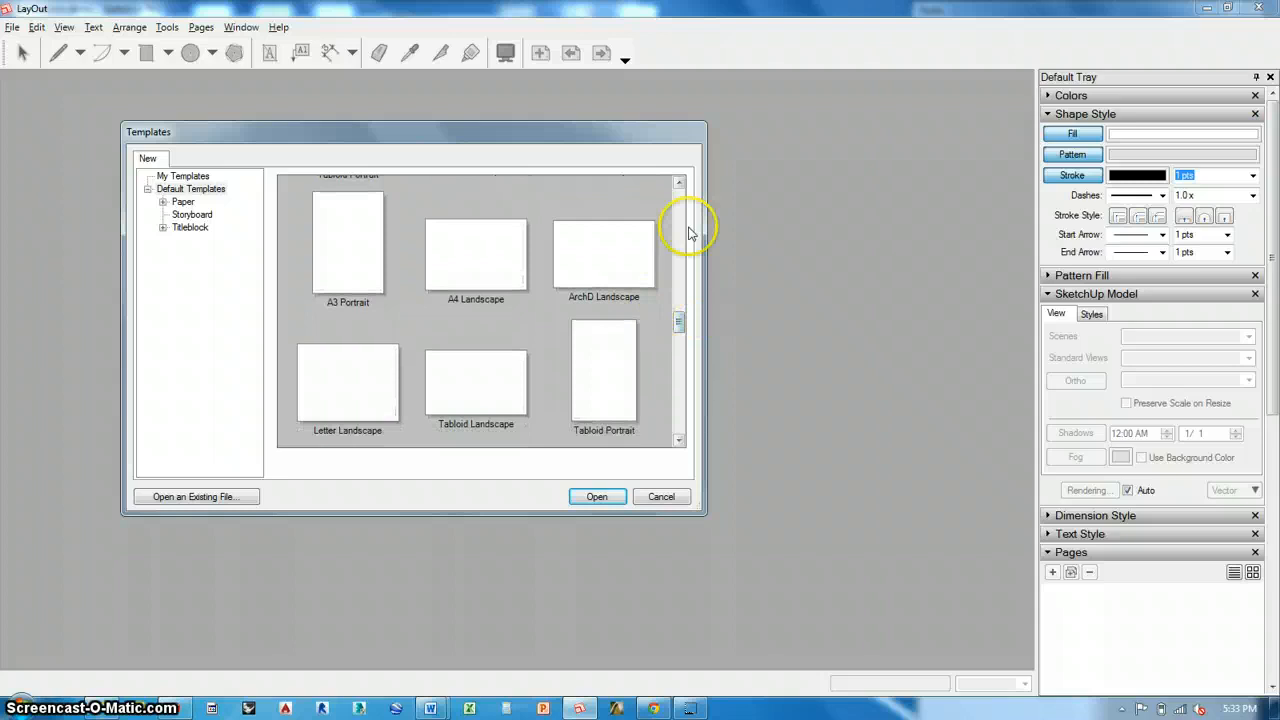
pyautogui.click(590, 402)
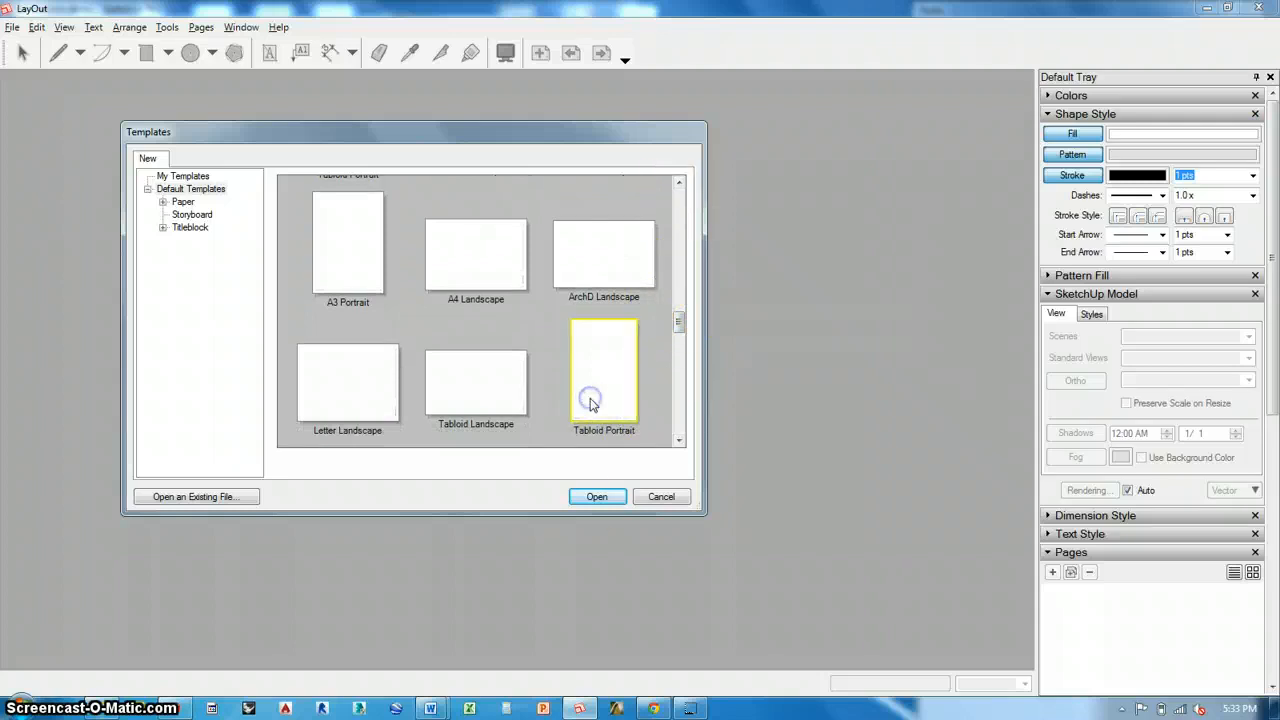
pyautogui.click(590, 498)
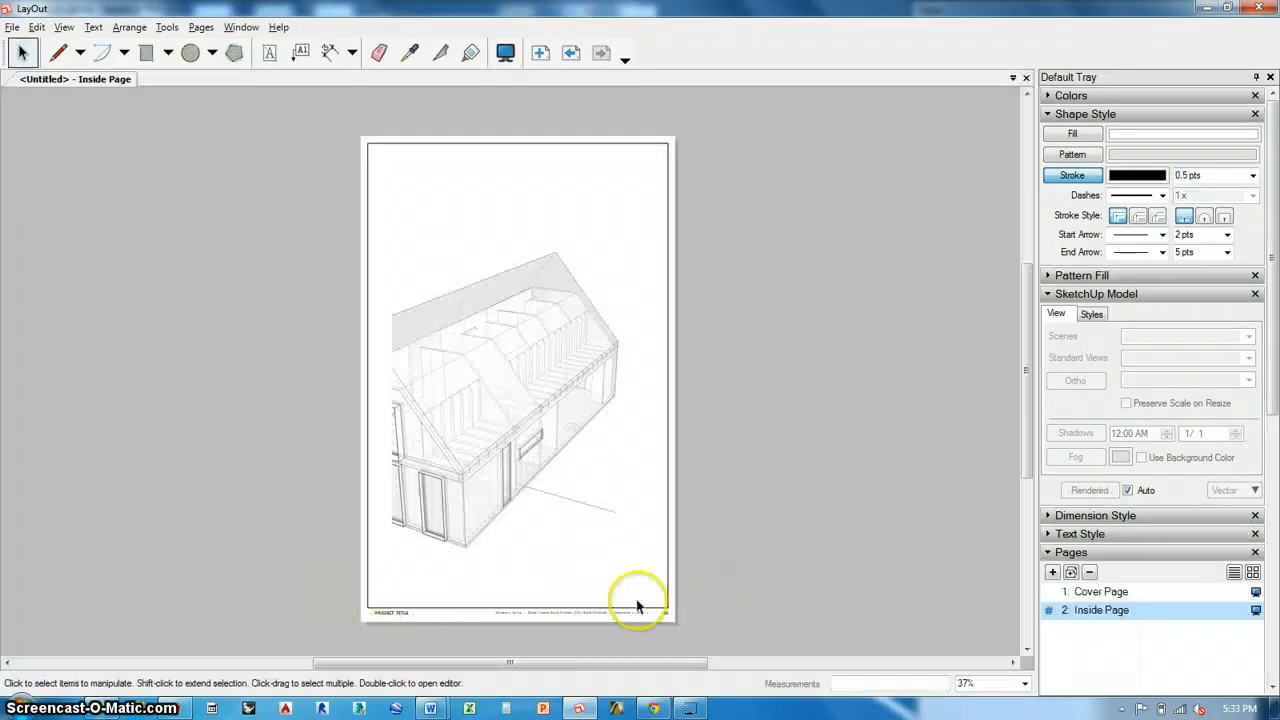
# Step: Set the model viewport on the inside page to the generative scene
pyautogui.click(1094, 314)
pyautogui.click(1056, 314)
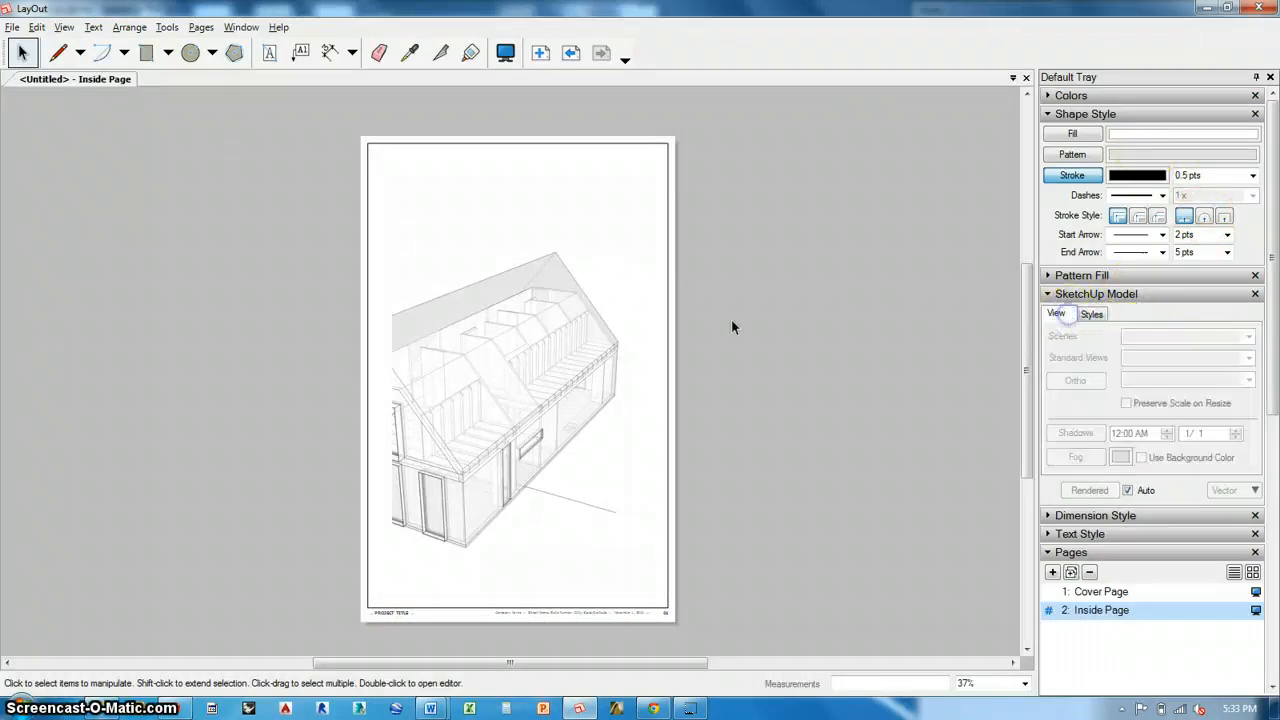
pyautogui.click(527, 347)
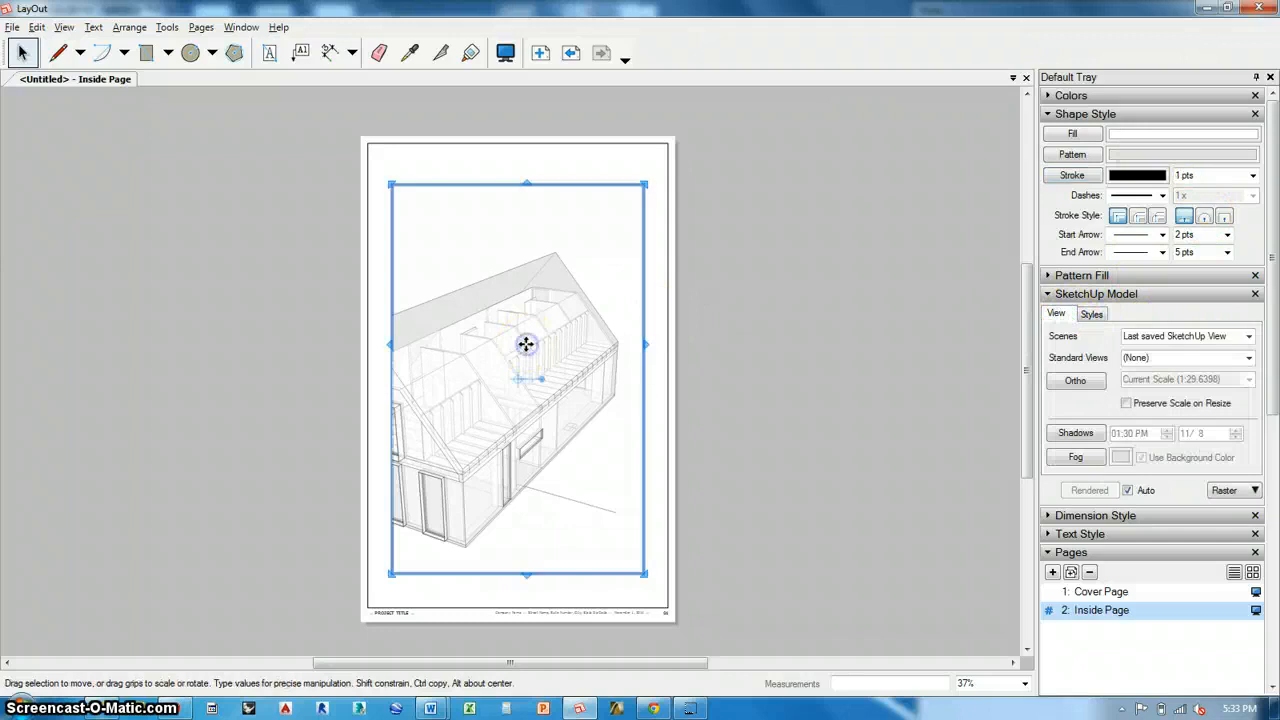
pyautogui.click(1248, 336)
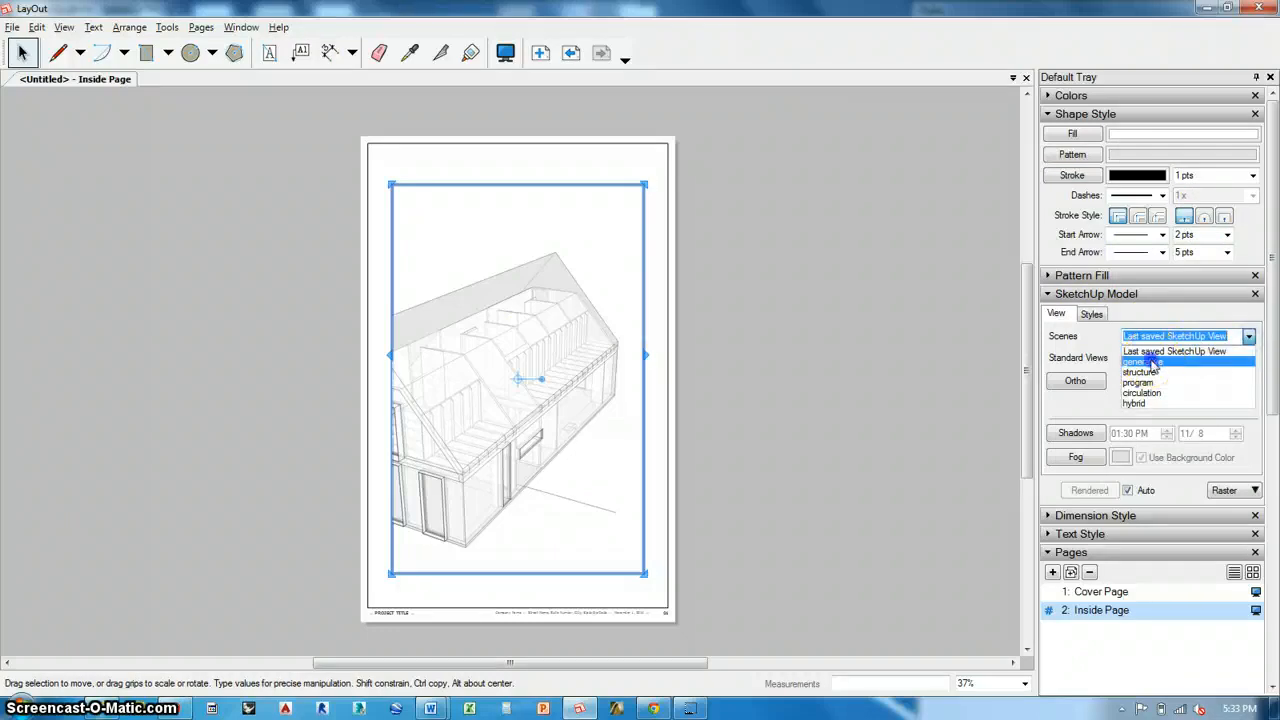
pyautogui.click(1152, 362)
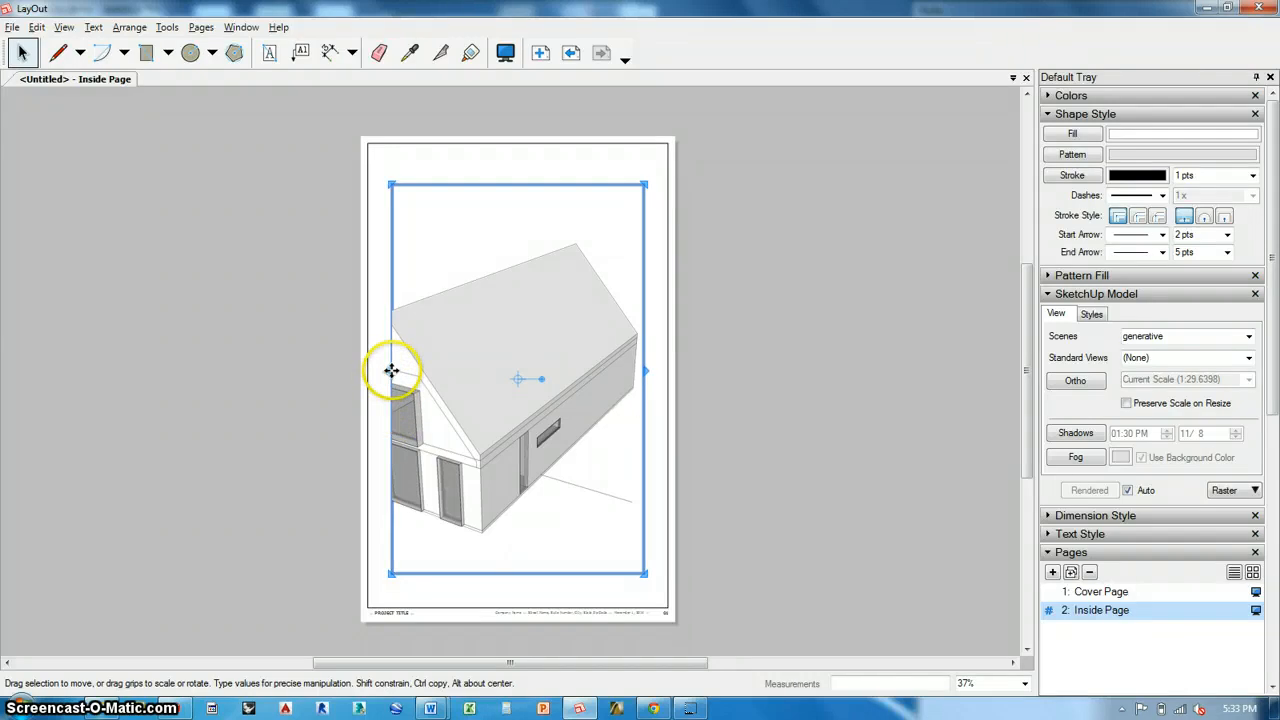
# Step: Widen the model viewport to fit the whole house and reposition it over the page
pyautogui.moveTo(391, 371); pyautogui.dragTo(126, 380)
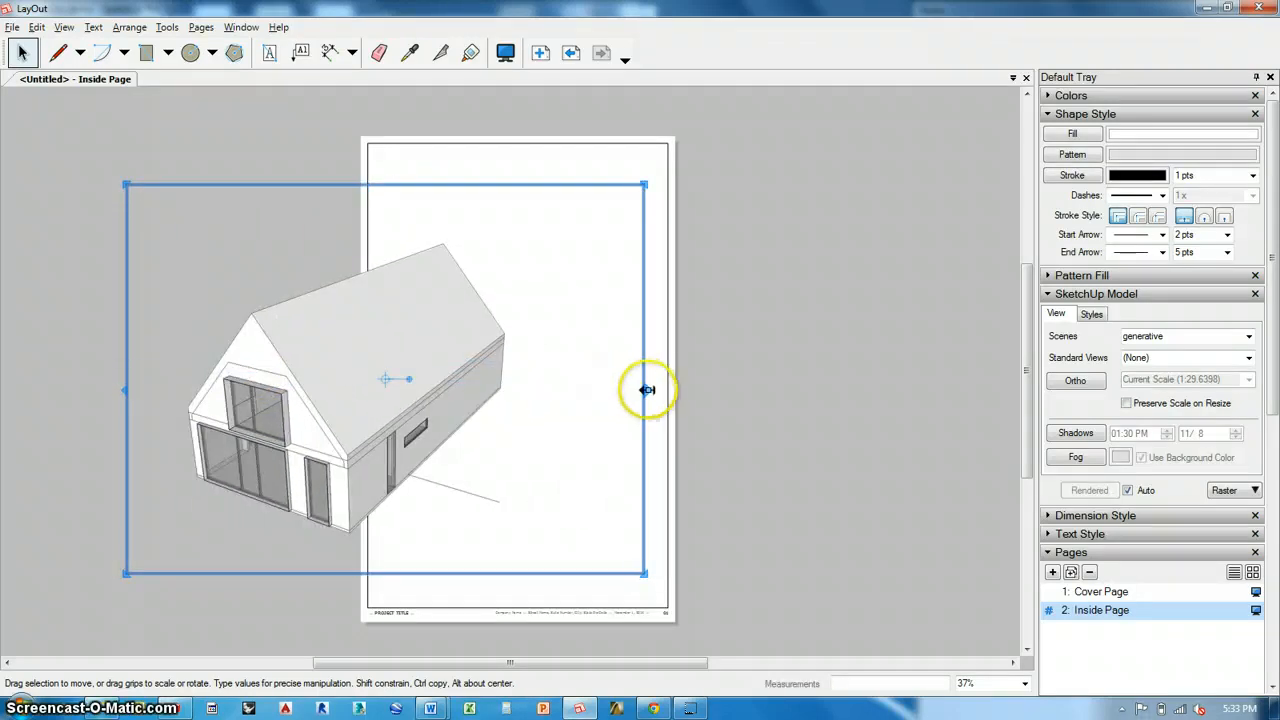
pyautogui.moveTo(651, 391); pyautogui.dragTo(497, 386)
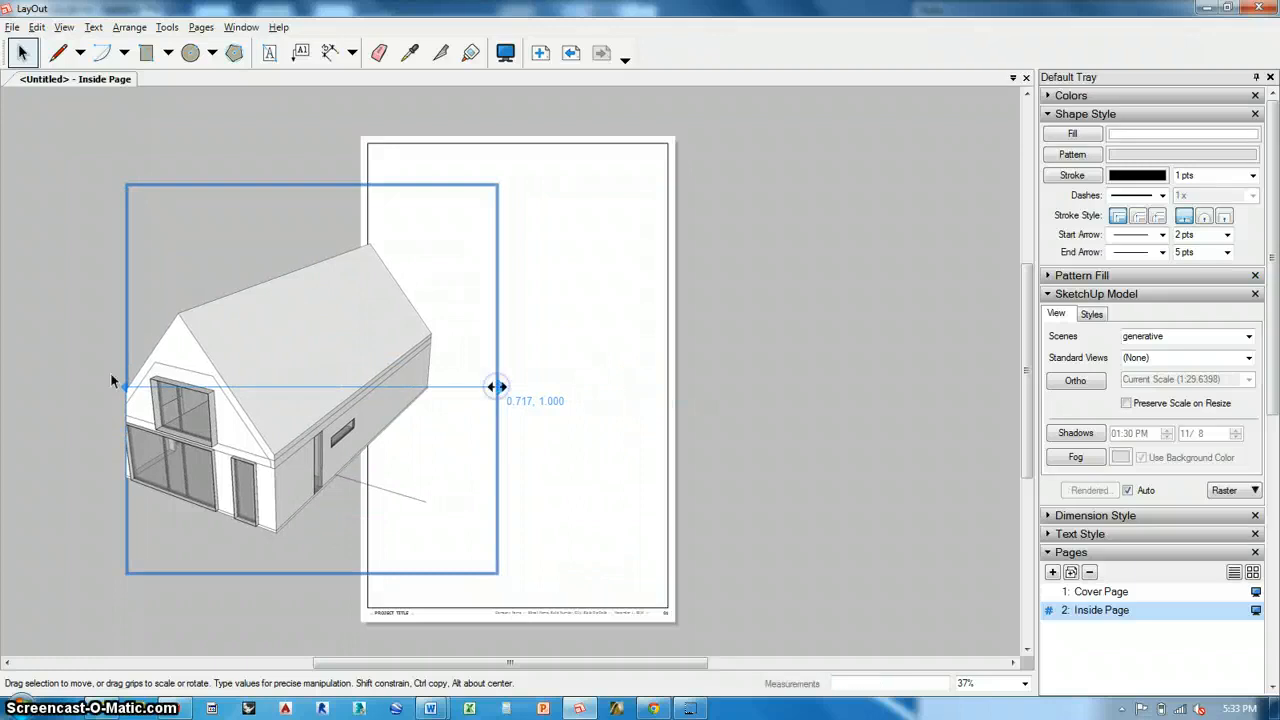
pyautogui.moveTo(122, 386); pyautogui.dragTo(55, 382)
pyautogui.moveTo(228, 388); pyautogui.dragTo(630, 372)
pyautogui.moveTo(900, 369); pyautogui.dragTo(785, 368)
pyautogui.moveTo(457, 367); pyautogui.dragTo(313, 387)
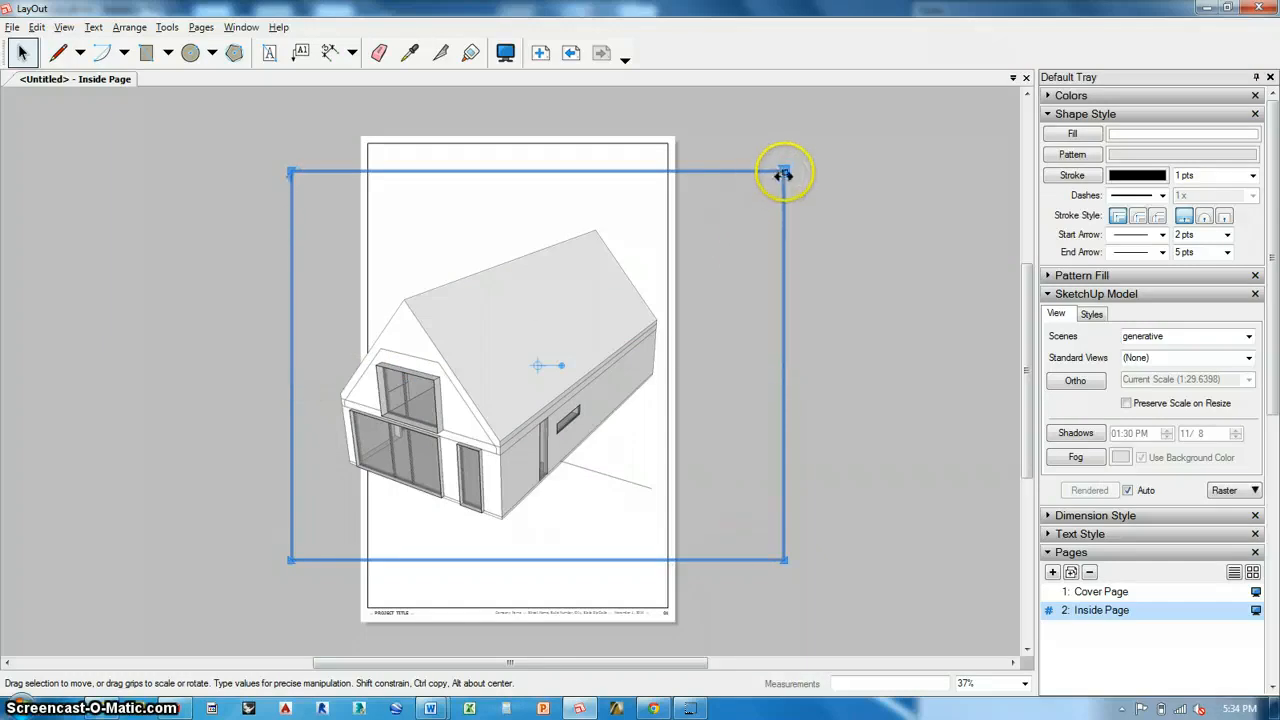
# Step: Resize and move the generative model viewport so it fills the bordered area of the inside page
pyautogui.moveTo(784, 170); pyautogui.dragTo(658, 268)
pyautogui.click(465, 428)
pyautogui.moveTo(465, 428)
pyautogui.mouseDown()
pyautogui.moveTo(494, 363)
pyautogui.moveTo(514, 360)
pyautogui.moveTo(515, 401)
pyautogui.mouseUp()
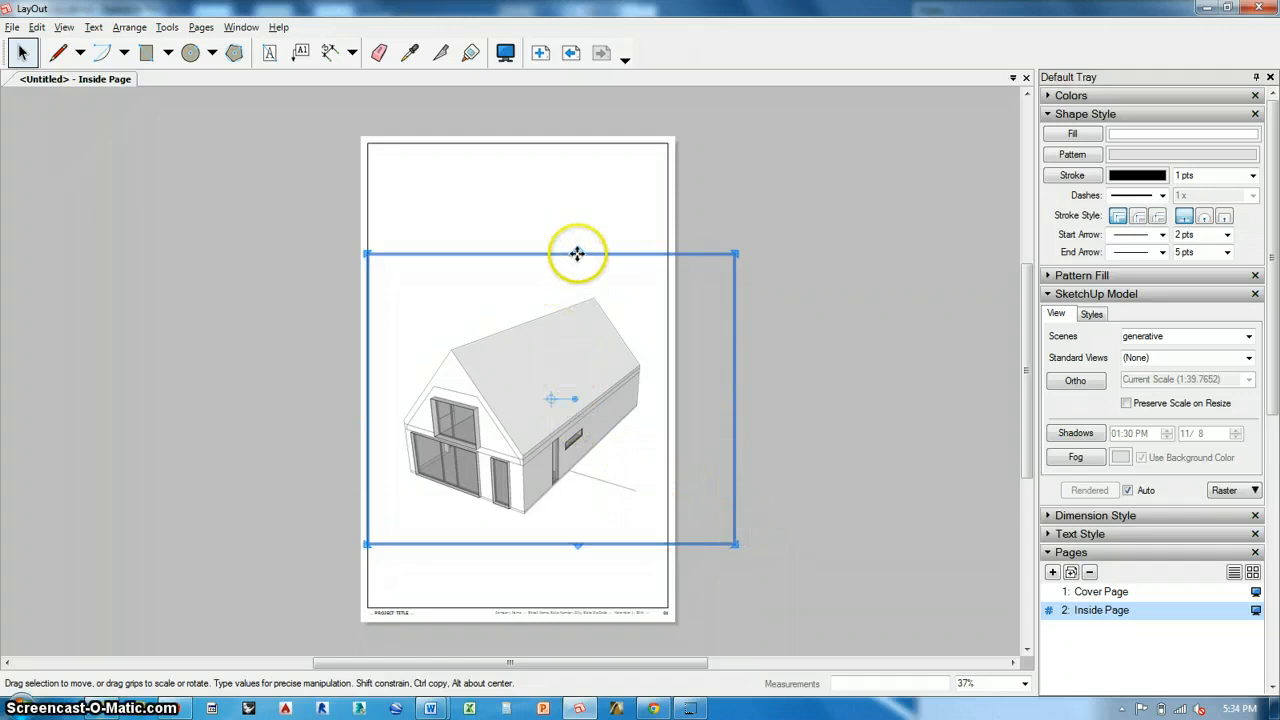
pyautogui.moveTo(577, 250); pyautogui.dragTo(589, 163)
pyautogui.moveTo(589, 546); pyautogui.dragTo(590, 600)
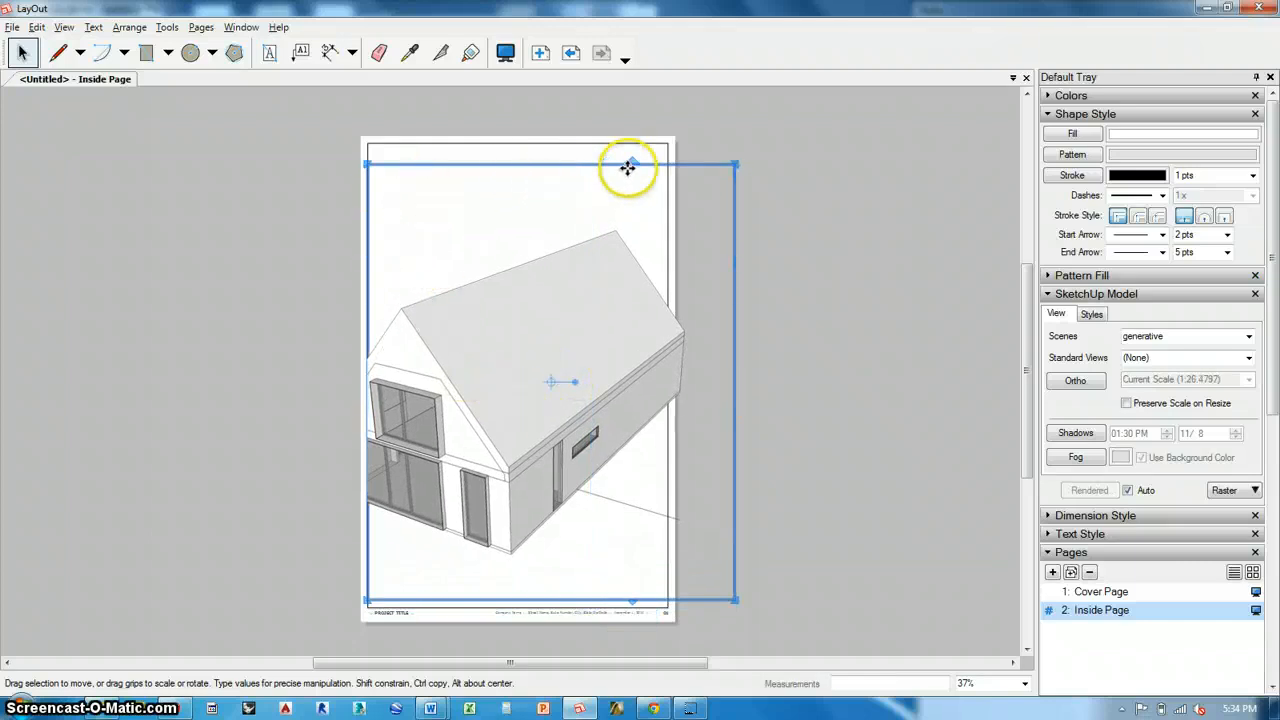
pyautogui.moveTo(573, 163); pyautogui.dragTo(572, 142)
pyautogui.moveTo(735, 362); pyautogui.dragTo(663, 362)
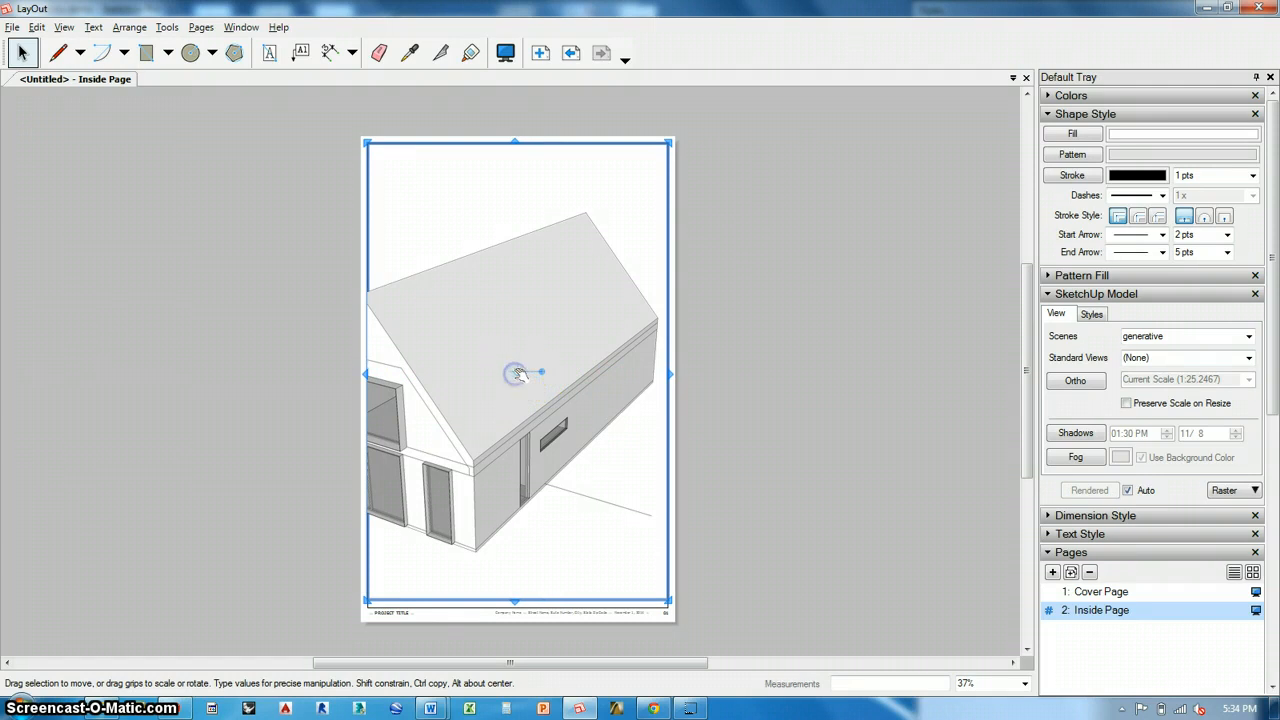
# Step: Zoom out and pan the camera inside the viewport so the whole house fits within the page border
pyautogui.doubleClick(516, 374)
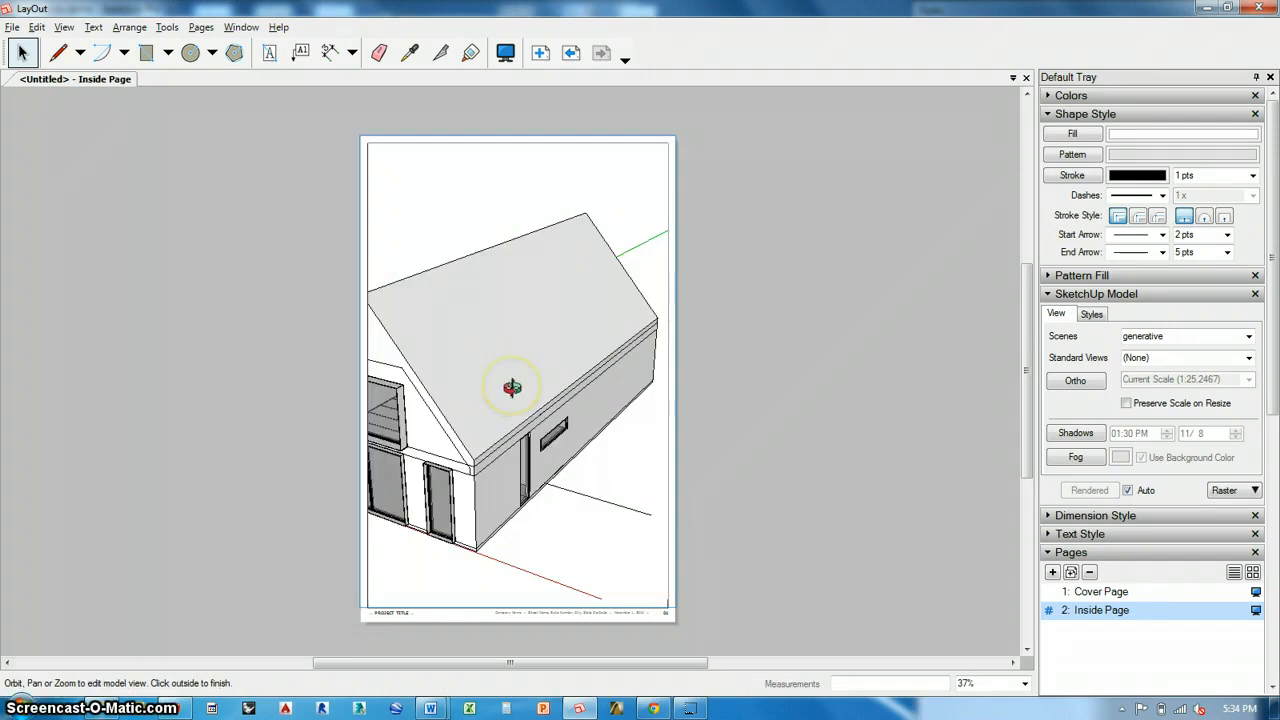
pyautogui.scroll(-1, 512, 388)
pyautogui.moveTo(509, 385)
pyautogui.keyDown('shift'); pyautogui.mouseDown()
pyautogui.moveTo(563, 366)
pyautogui.moveTo(529, 380)
pyautogui.mouseUp(); pyautogui.keyUp('shift')
pyautogui.click(277, 262)
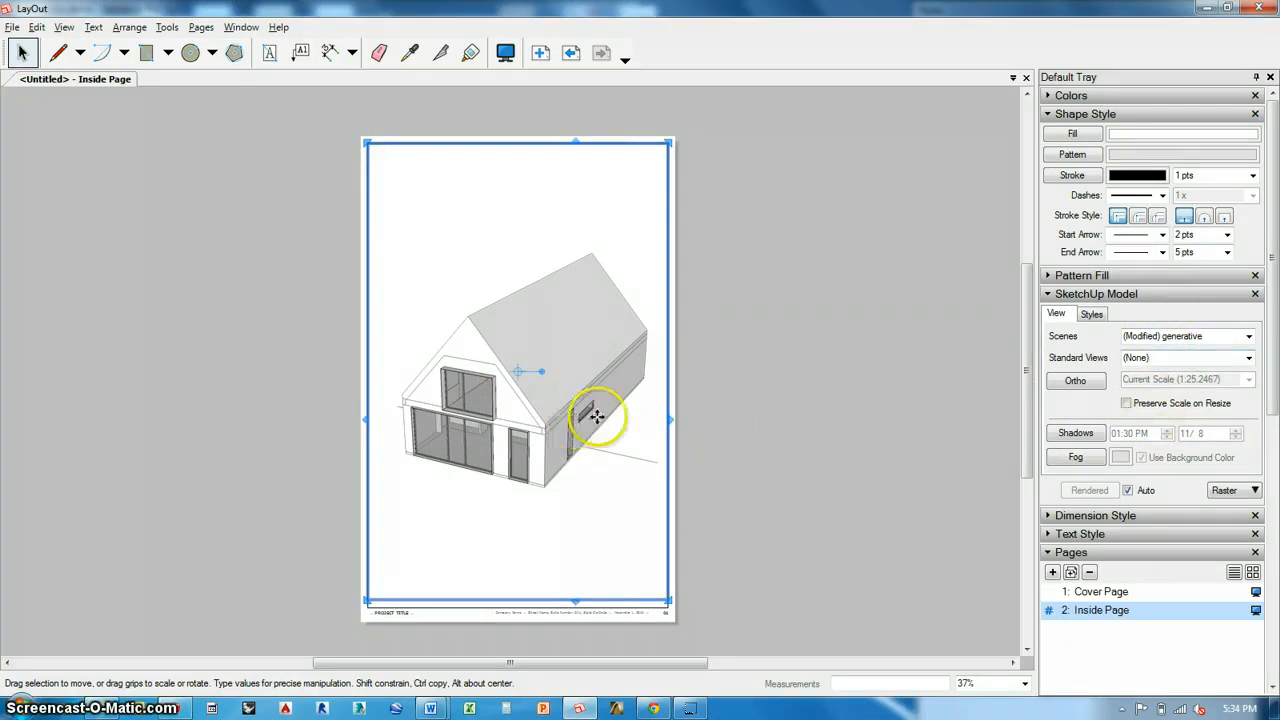
# Step: Copy the model viewport and add four new pages to the document
pyautogui.rightClick(559, 423)
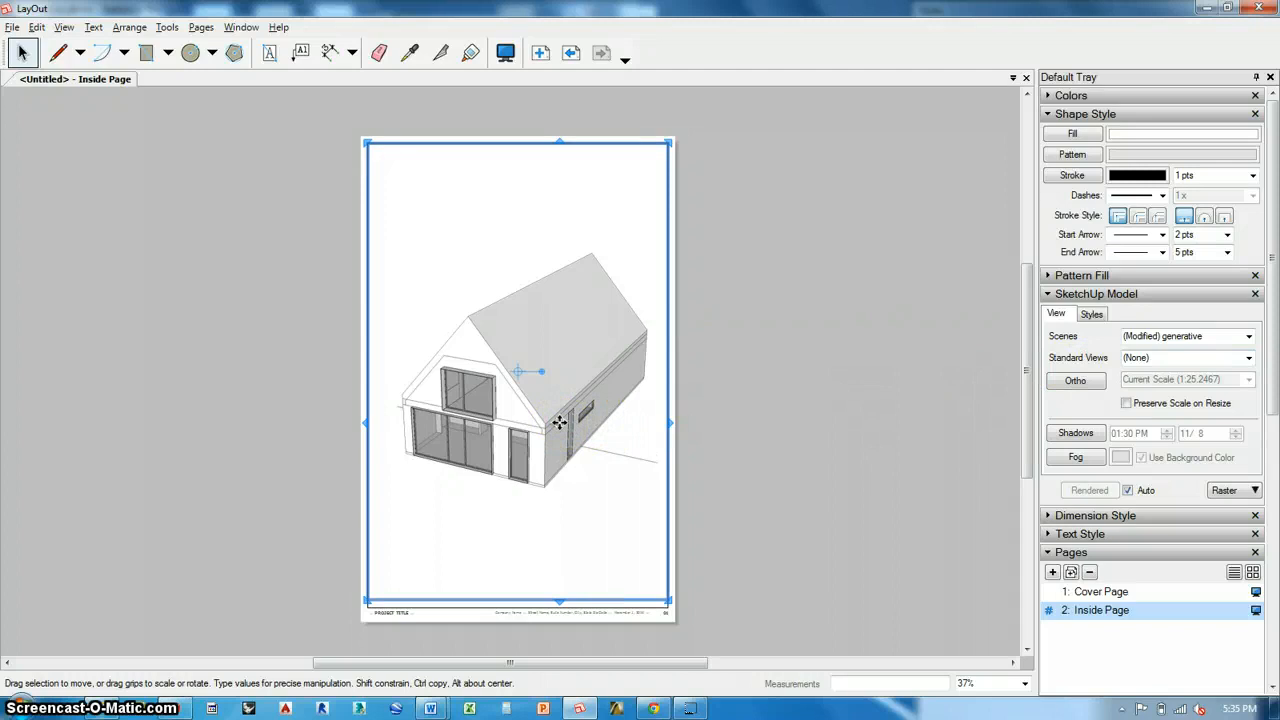
pyautogui.click(1052, 572)
pyautogui.click(1052, 572)
pyautogui.click(1052, 572)
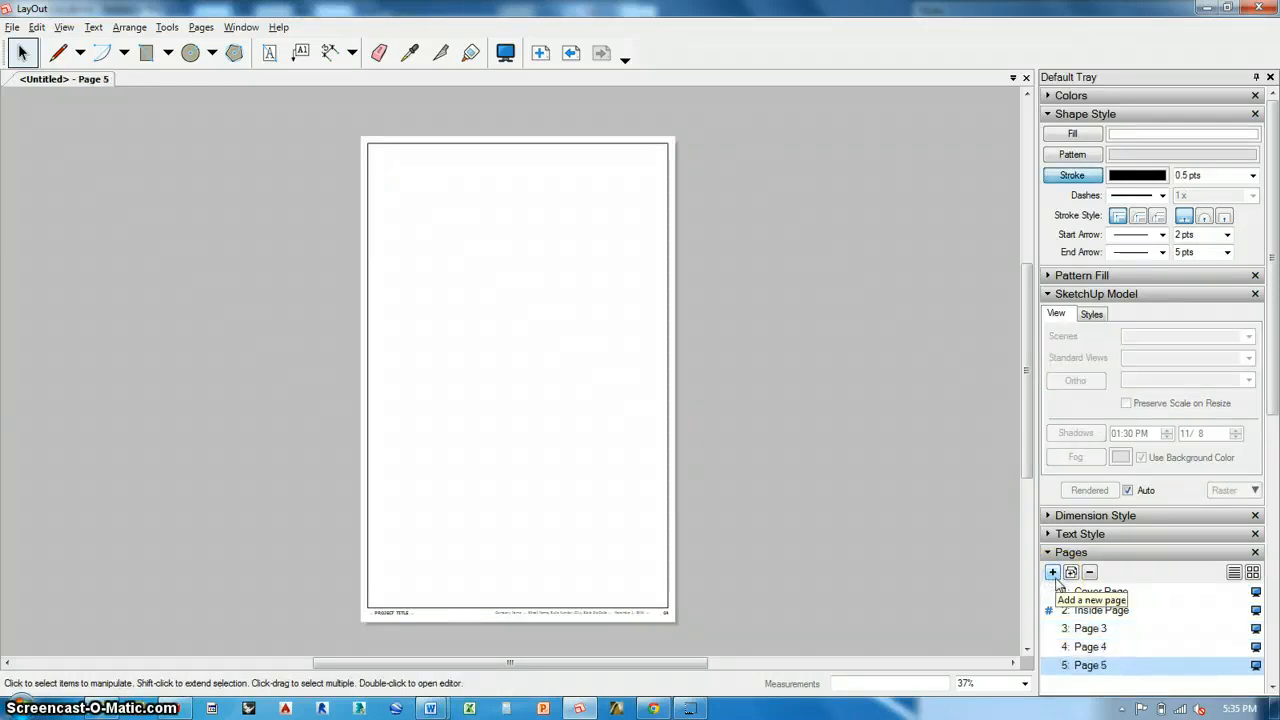
pyautogui.click(1052, 572)
# Step: Rename the inside page as "generative"
pyautogui.click(1128, 293)
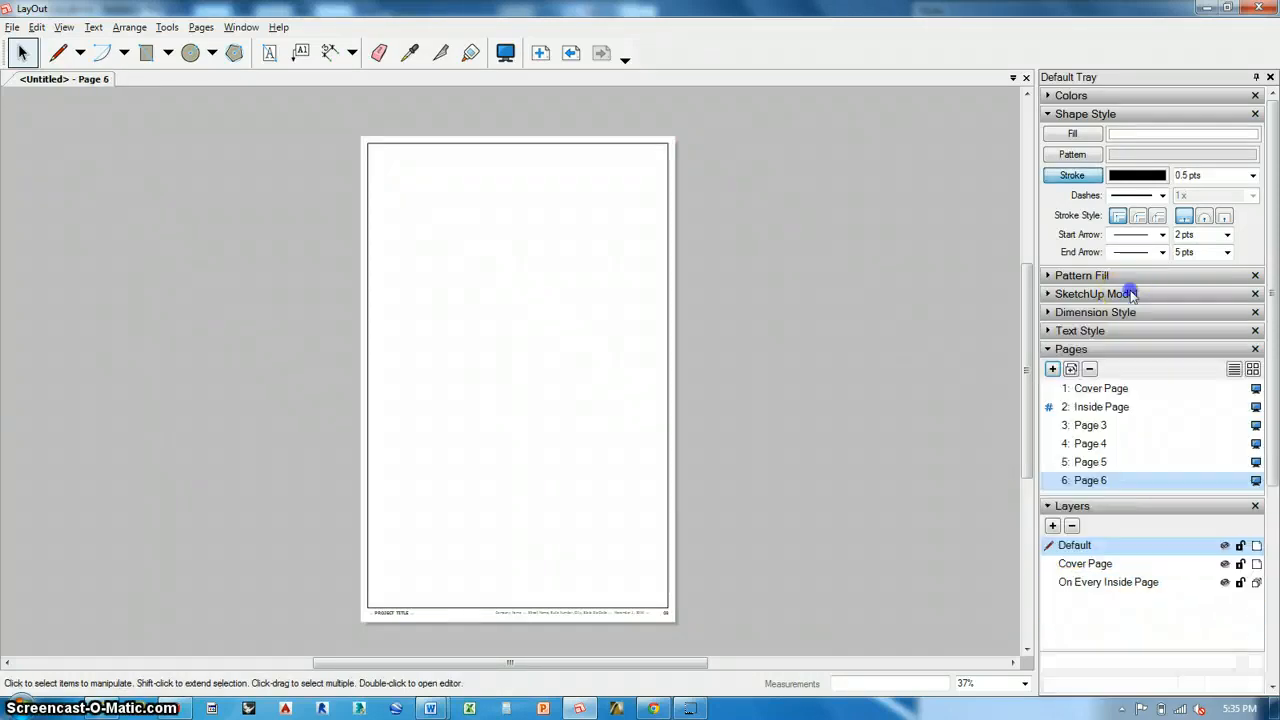
pyautogui.click(1104, 407)
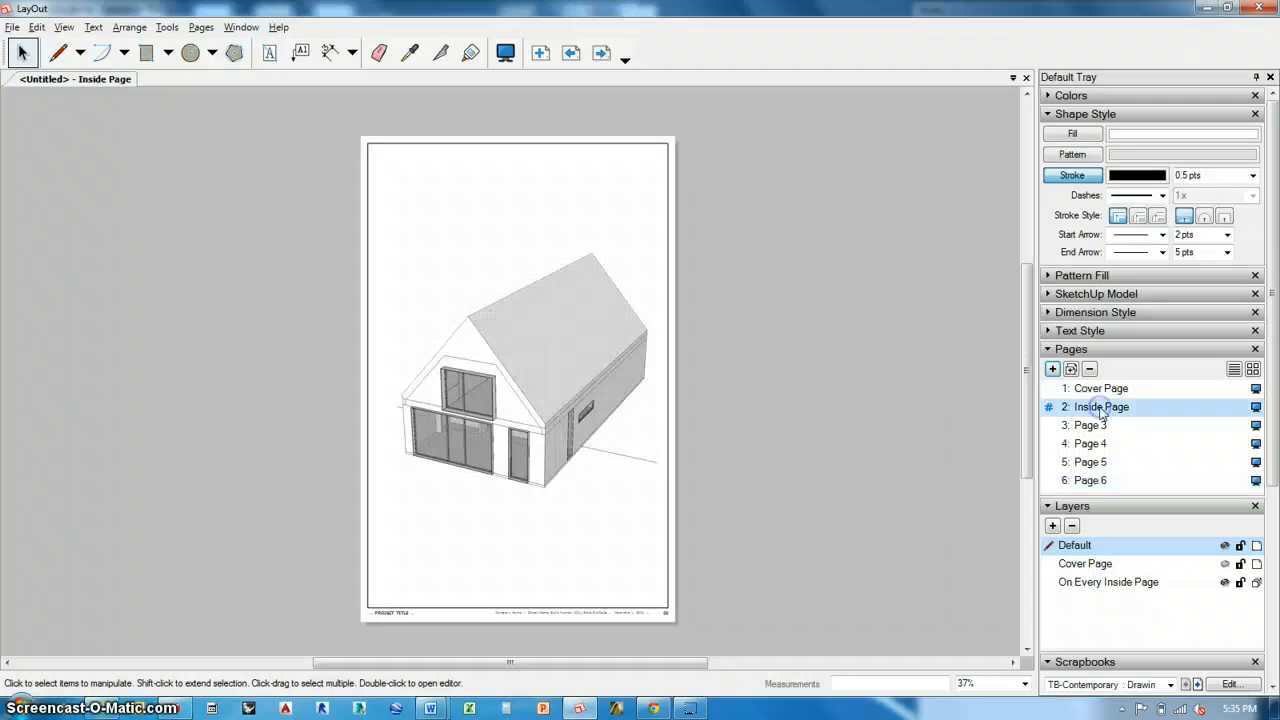
pyautogui.rightClick(1102, 413)
pyautogui.click(1110, 426)
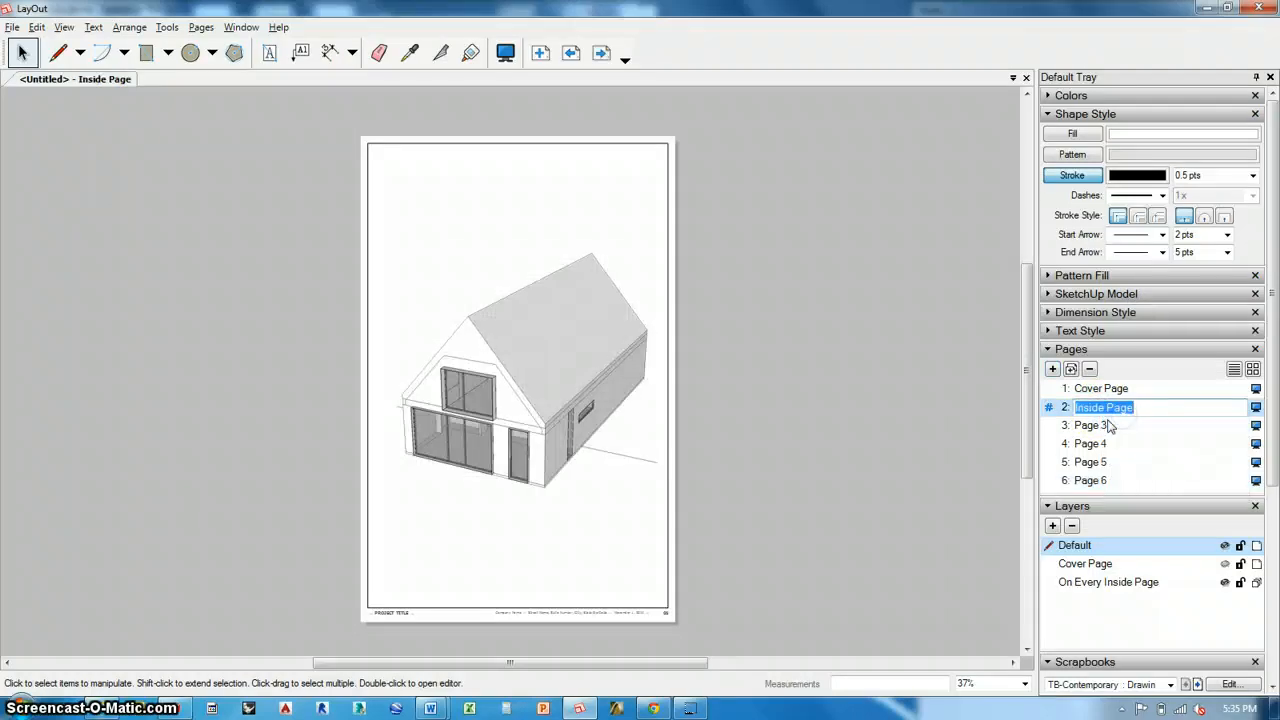
pyautogui.write('generative')
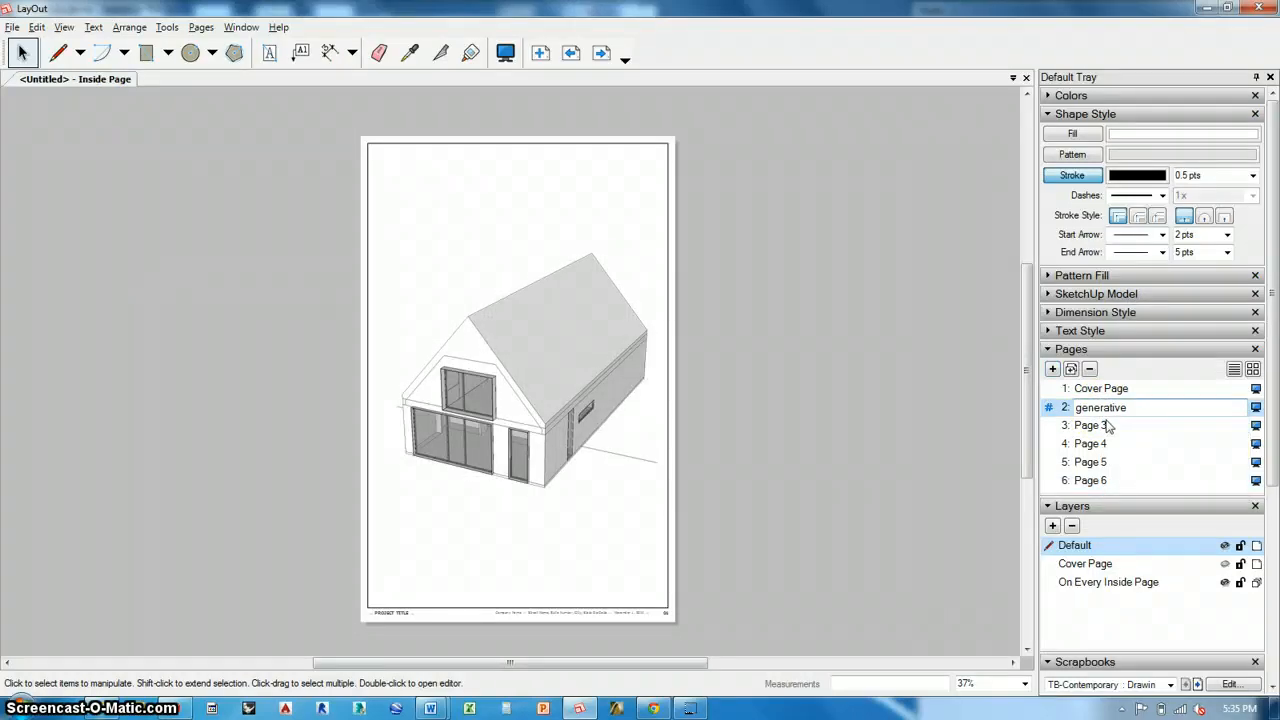
# Step: Rename page 3 as "program"
pyautogui.click(1107, 426)
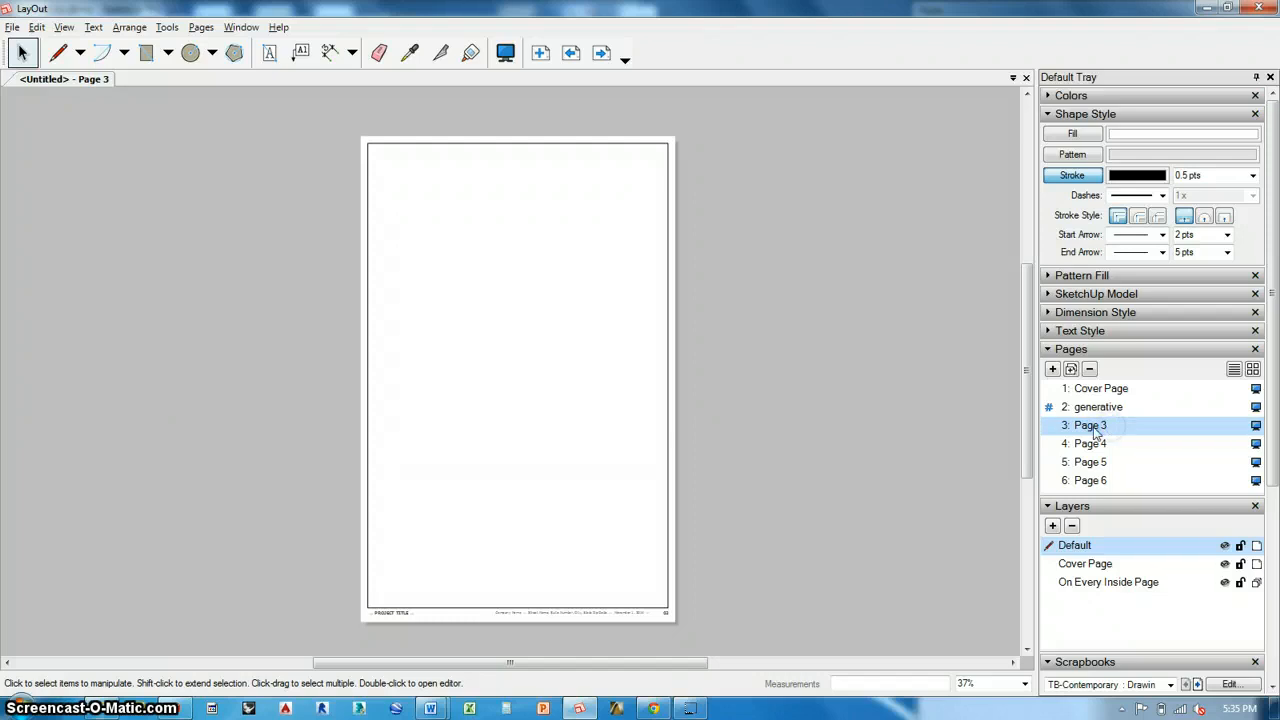
pyautogui.rightClick(1096, 430)
pyautogui.click(1110, 428)
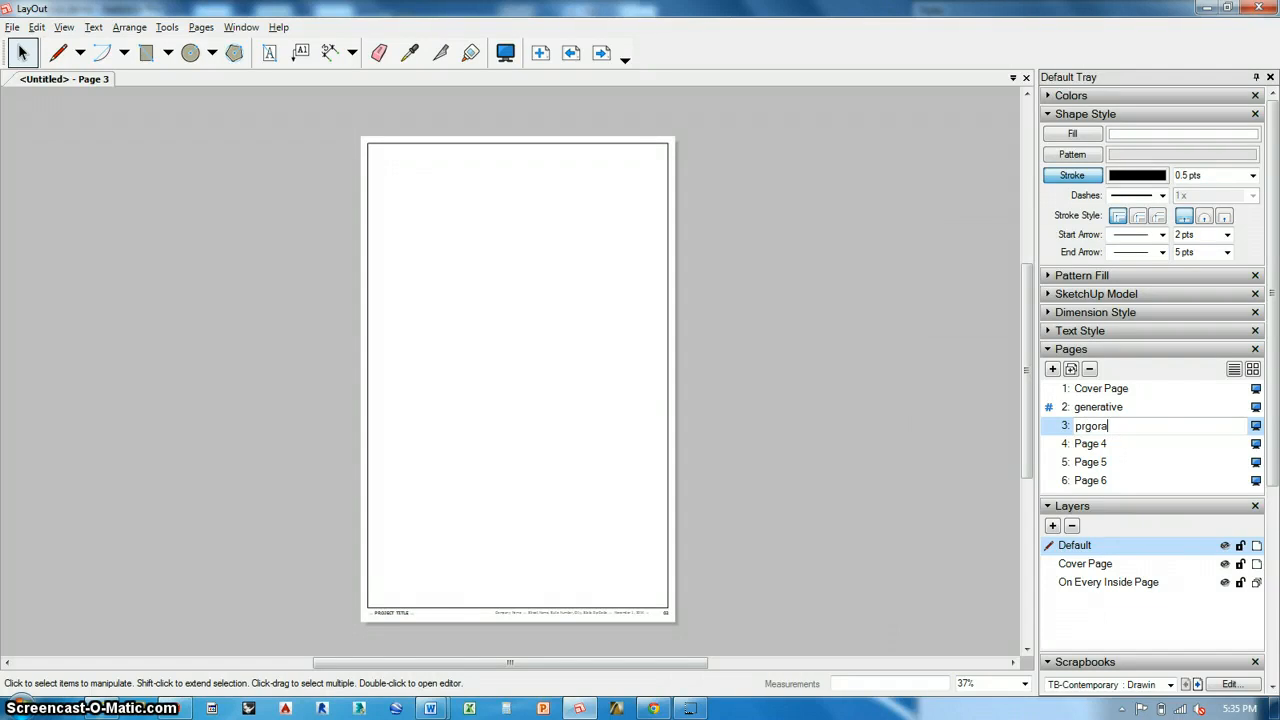
pyautogui.write('program')
pyautogui.press('Return')
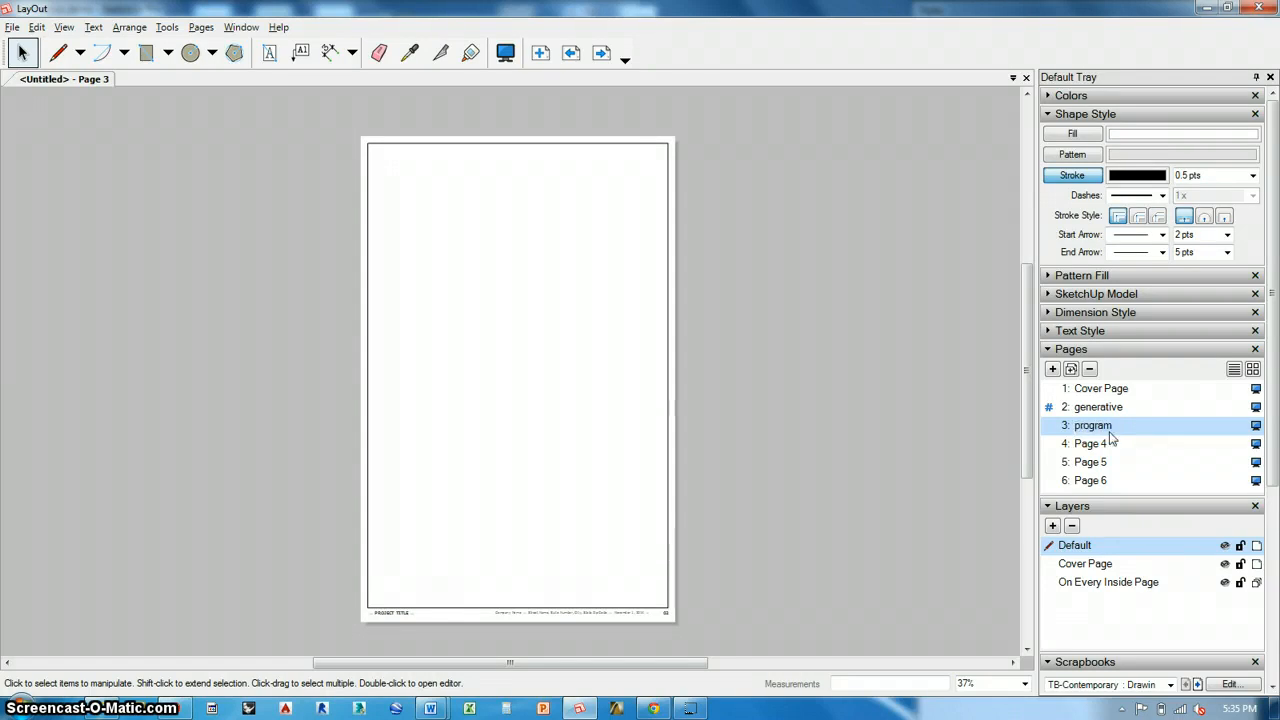
# Step: Rename page 4 as "structure"
pyautogui.click(1104, 444)
pyautogui.rightClick(1104, 444)
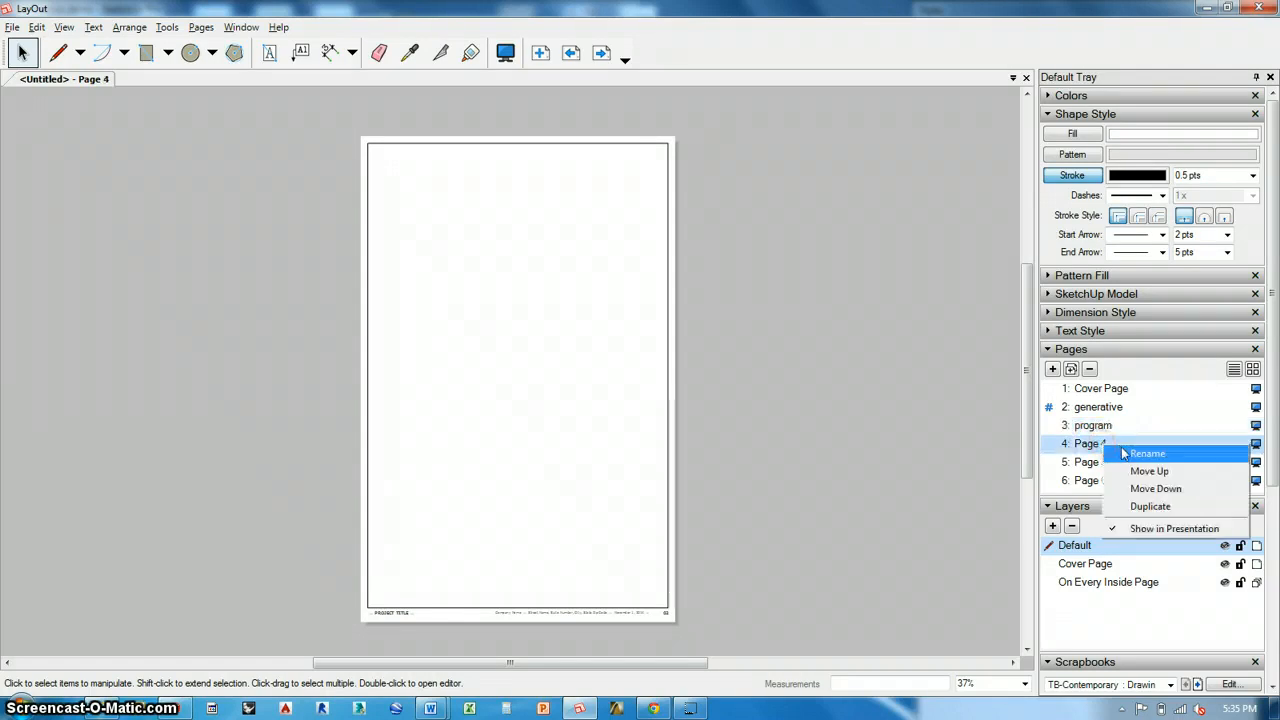
pyautogui.click(1125, 450)
pyautogui.write('st')
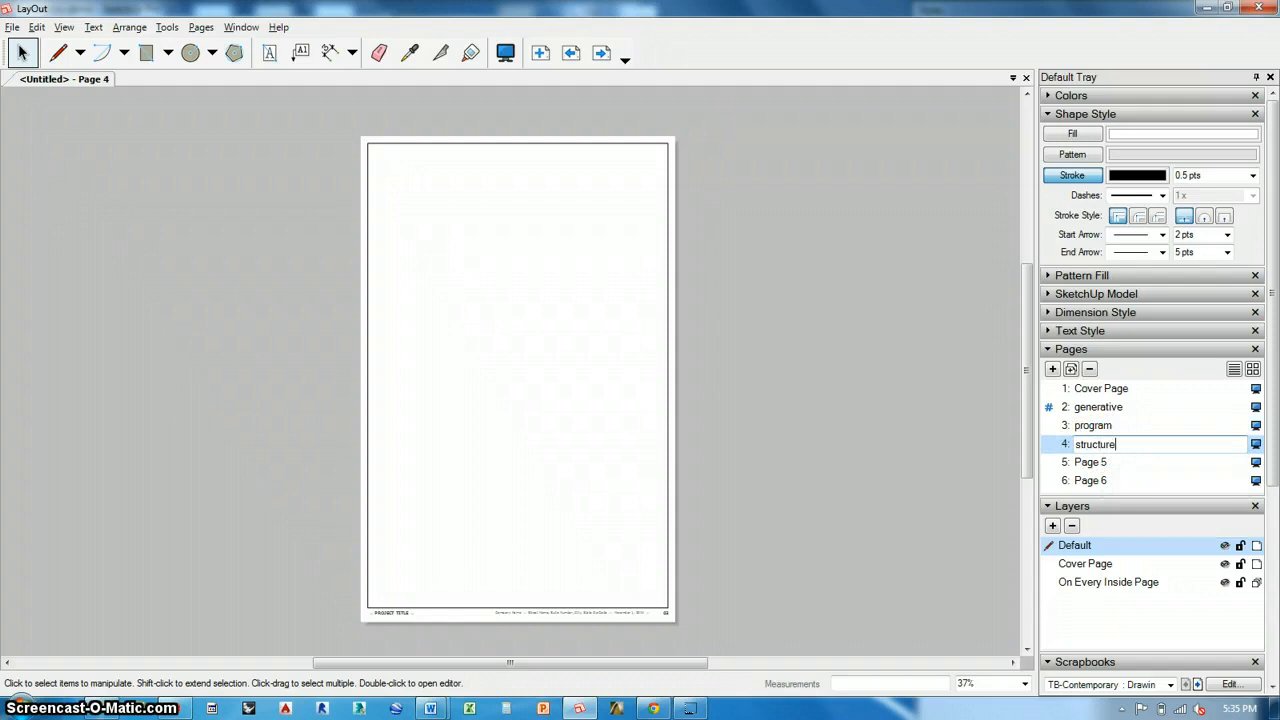
pyautogui.write('ructure')
# Step: Rename page 5 as "circulation"
pyautogui.click(1100, 463)
pyautogui.rightClick(1097, 463)
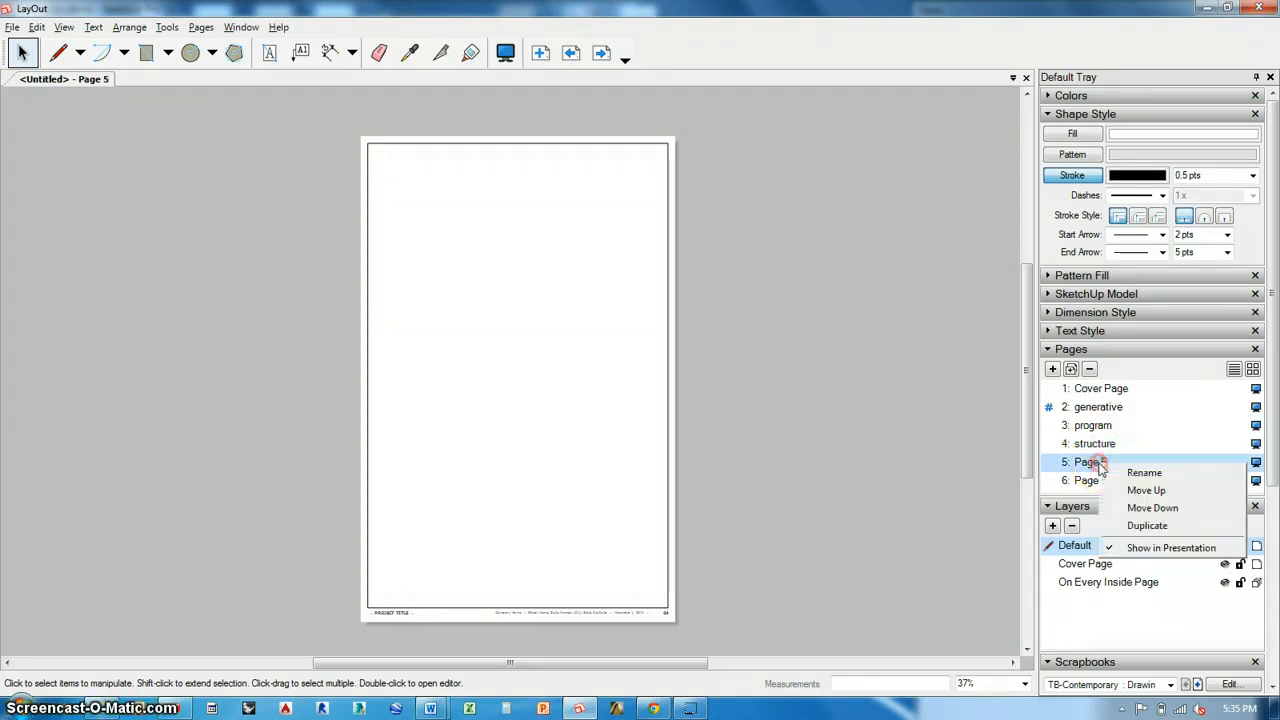
pyautogui.click(1132, 472)
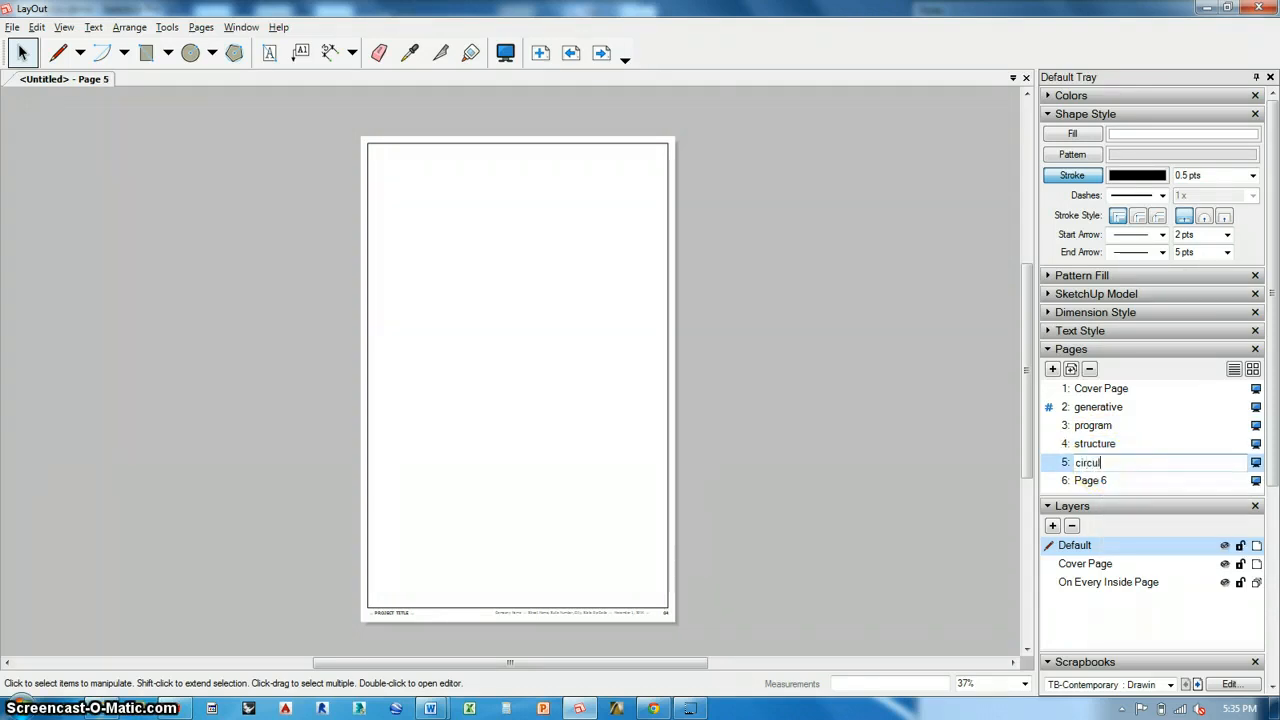
pyautogui.press('Return')
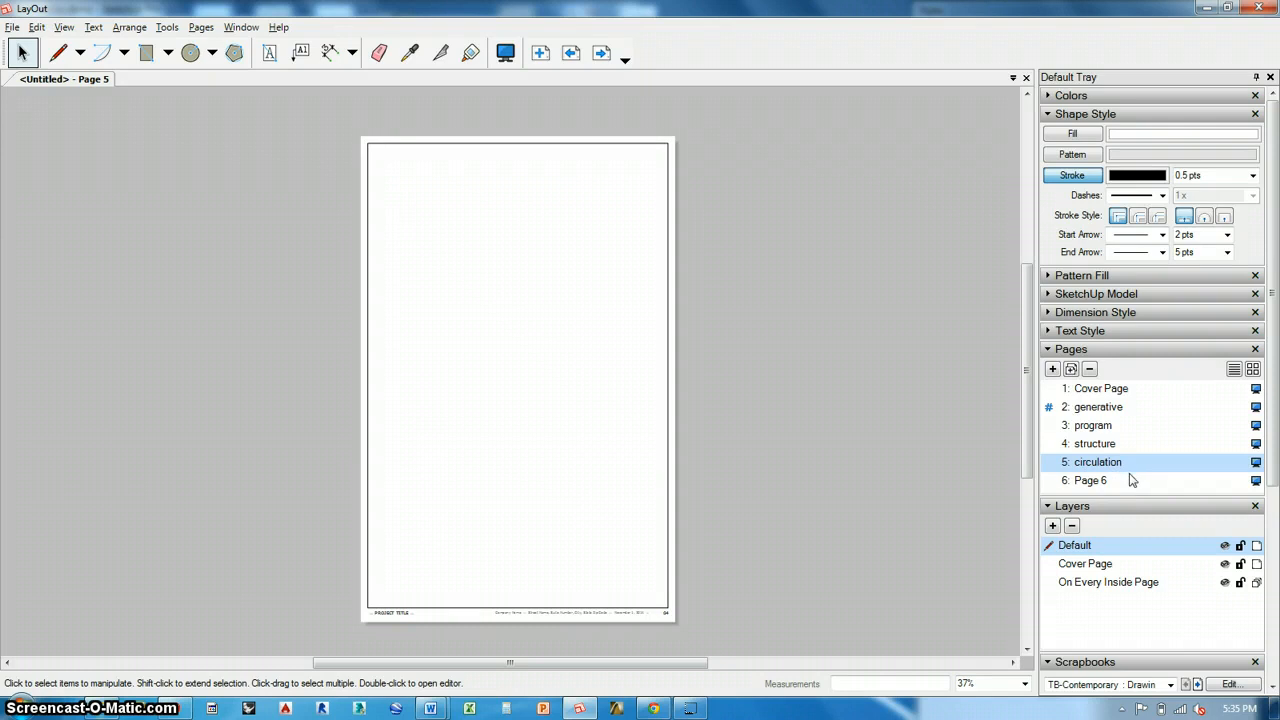
# Step: Rename page 6 as "hybrid"
pyautogui.click(1100, 483)
pyautogui.rightClick(1106, 484)
pyautogui.click(1150, 488)
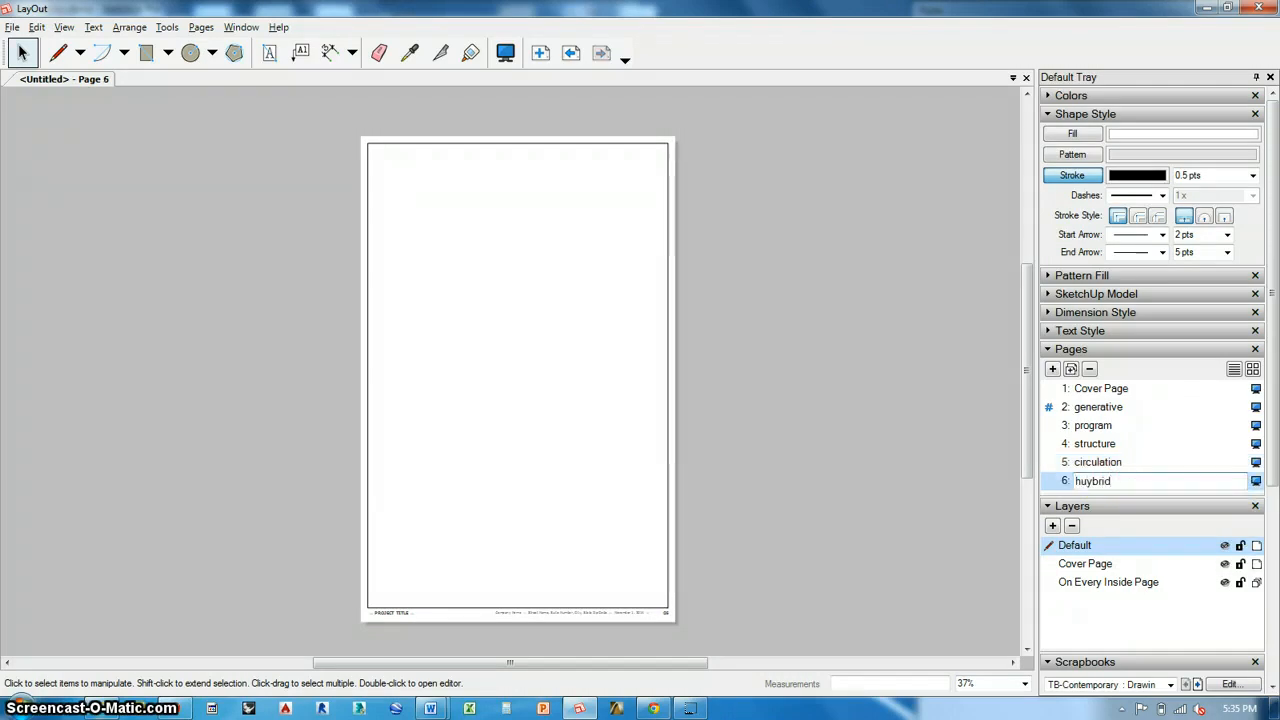
pyautogui.write('hybrid')
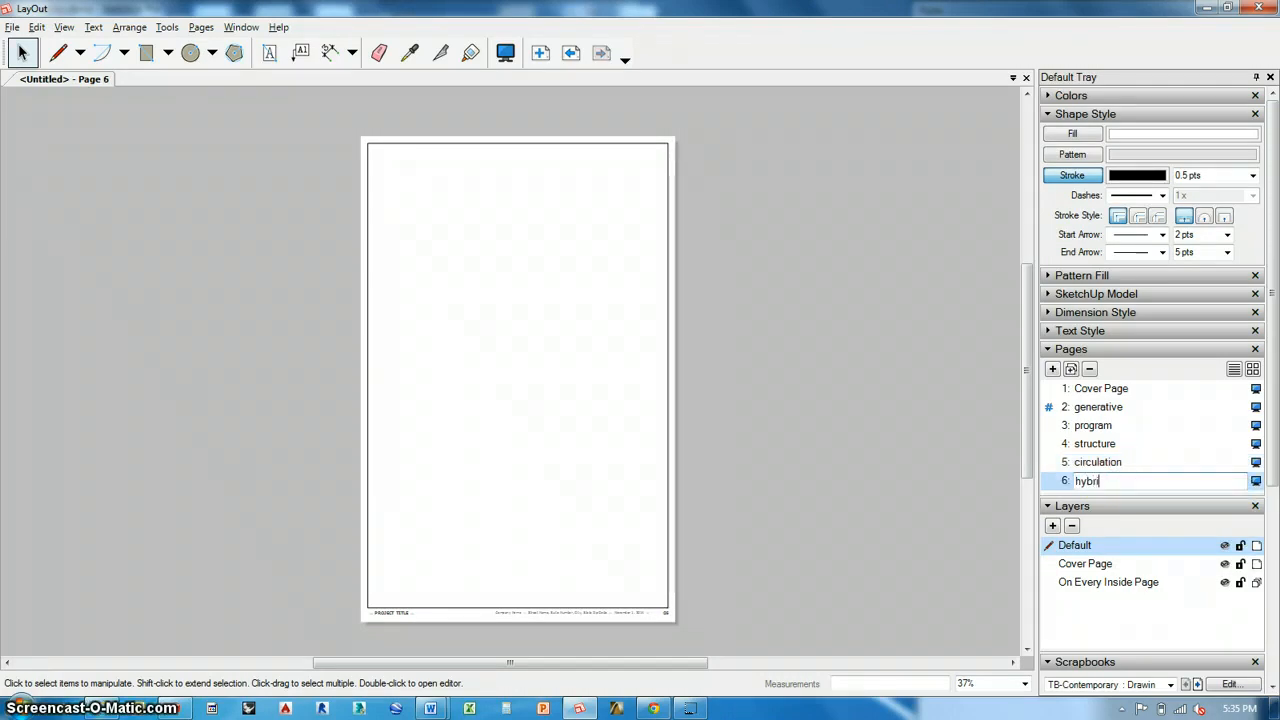
# Step: Paste the house viewport onto the program page and set it to the program scene
pyautogui.click(1090, 430)
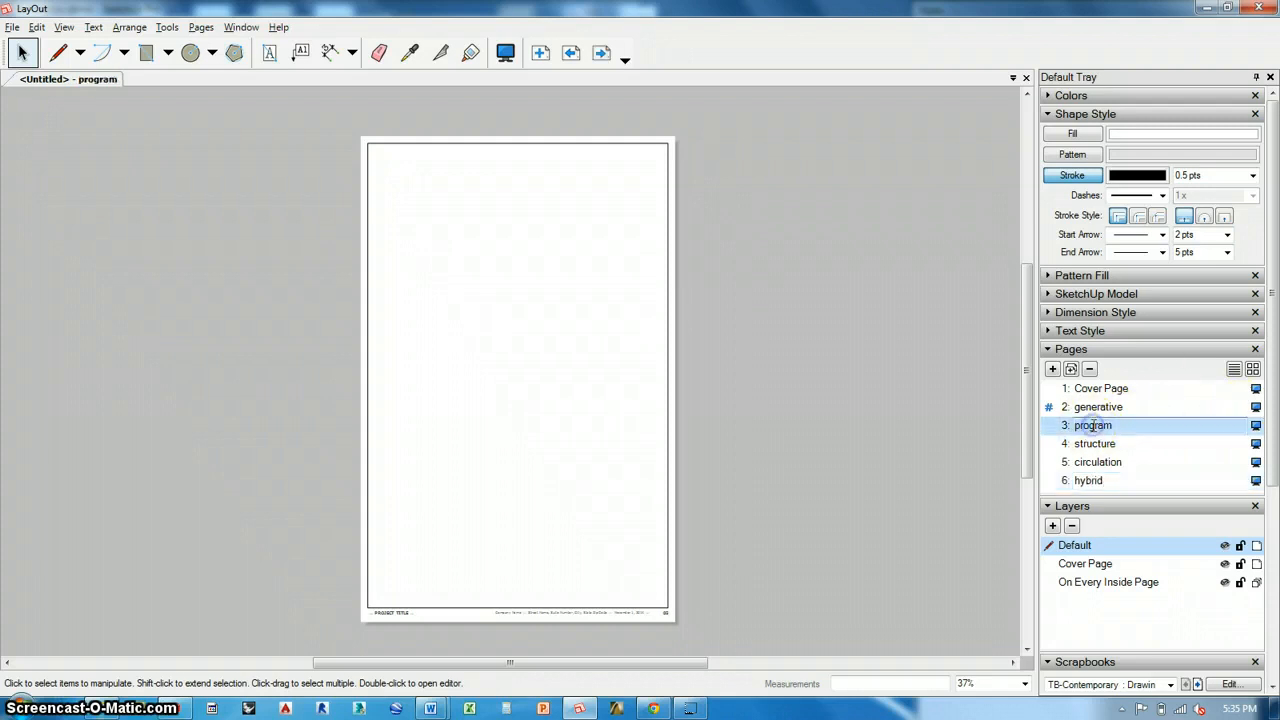
pyautogui.doubleClick(1094, 430)
pyautogui.click(843, 475)
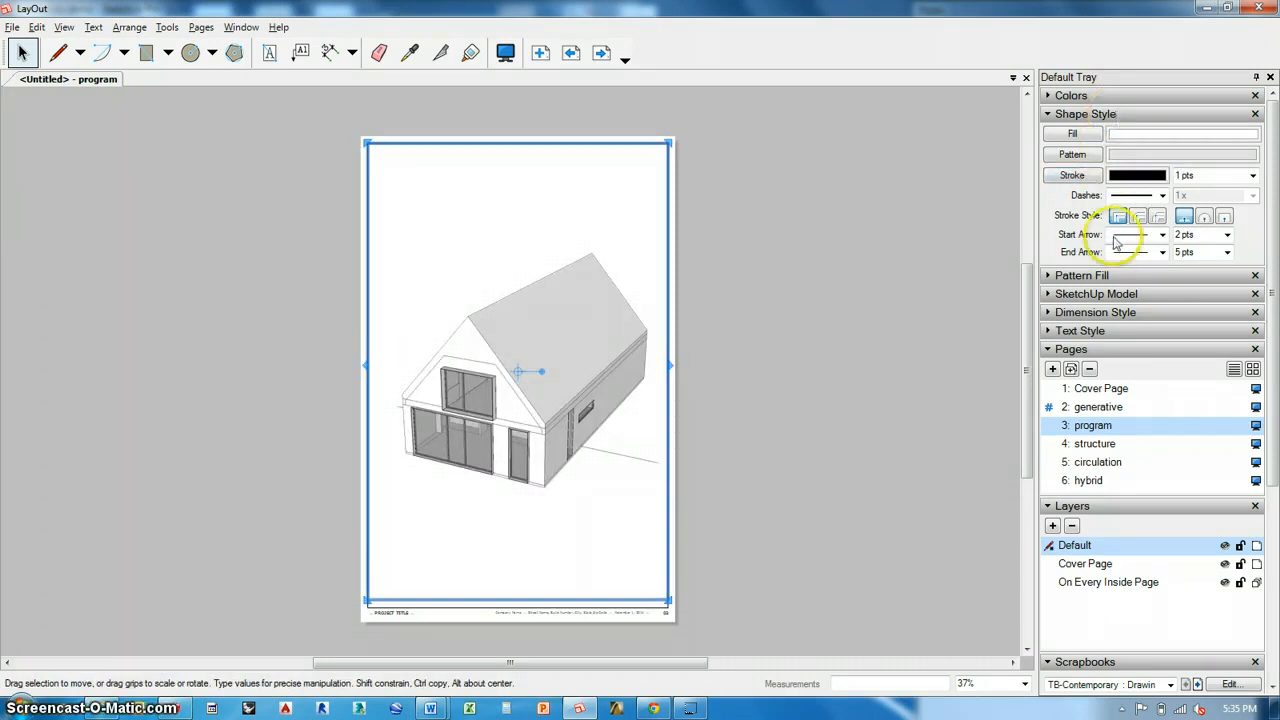
pyautogui.click(1110, 294)
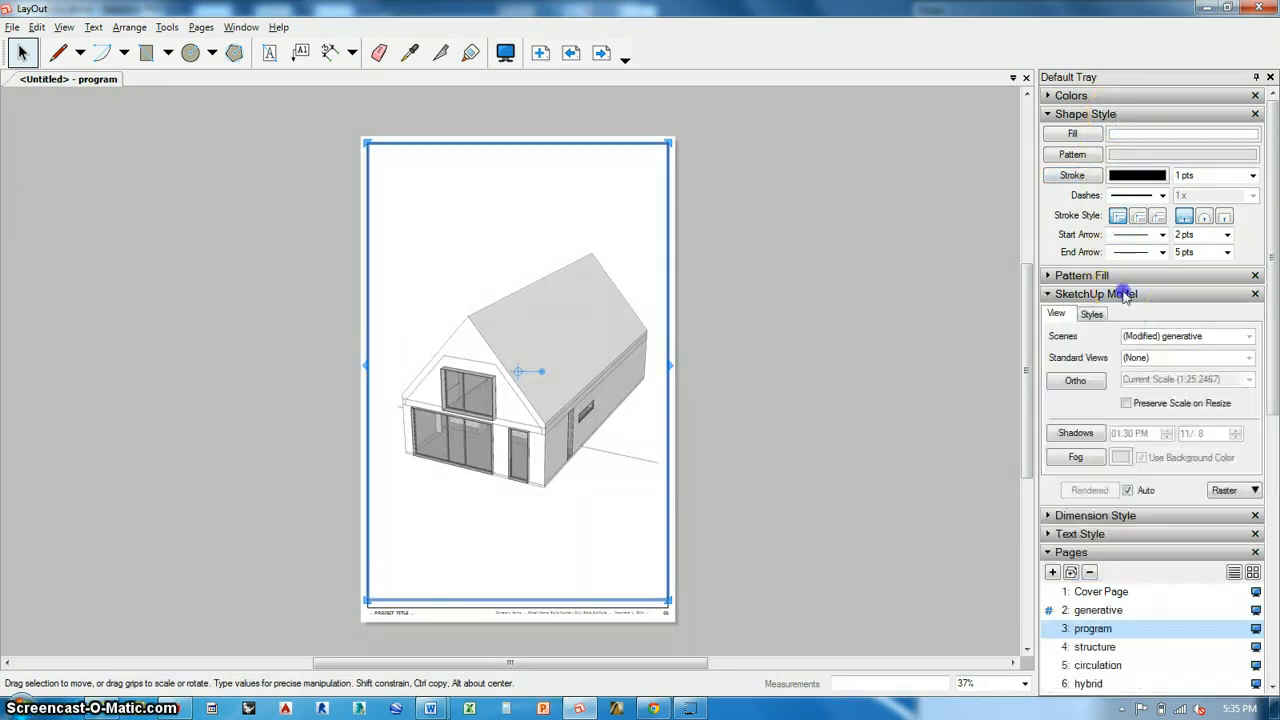
pyautogui.click(1247, 337)
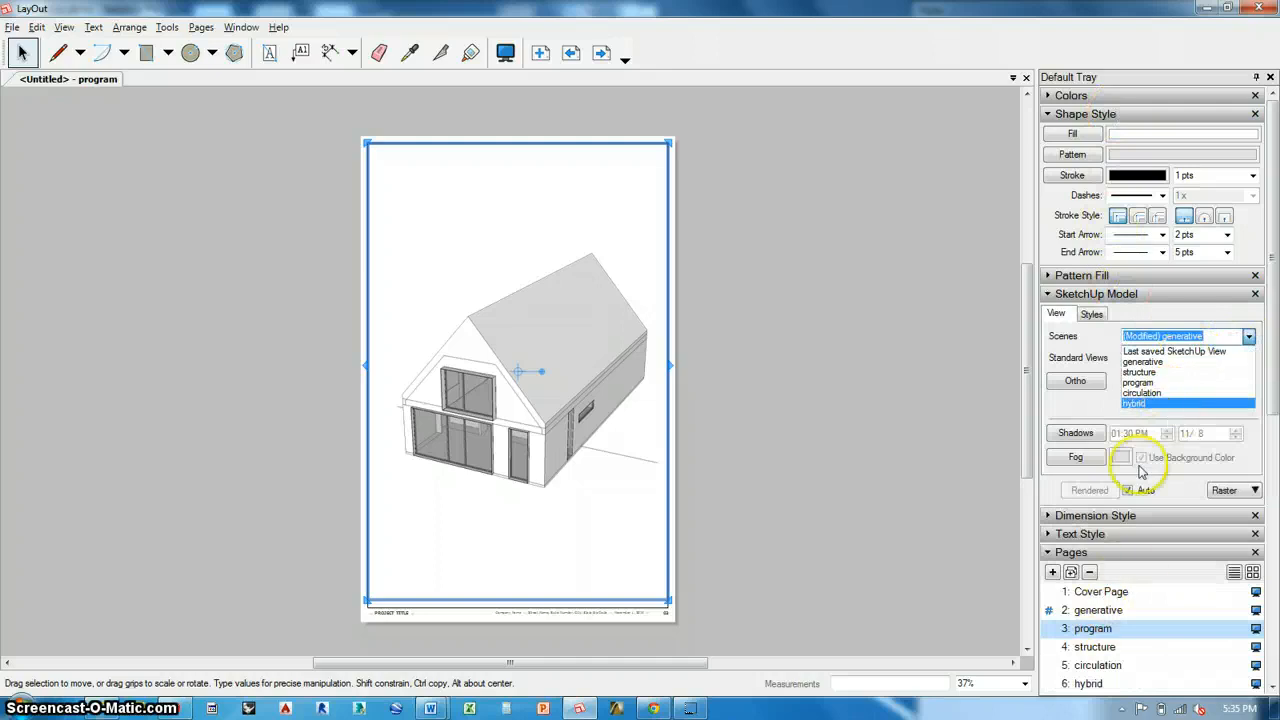
pyautogui.click(1138, 382)
# Step: Paste the house viewport onto the structure page and set it to the structure scene
pyautogui.doubleClick(1095, 647)
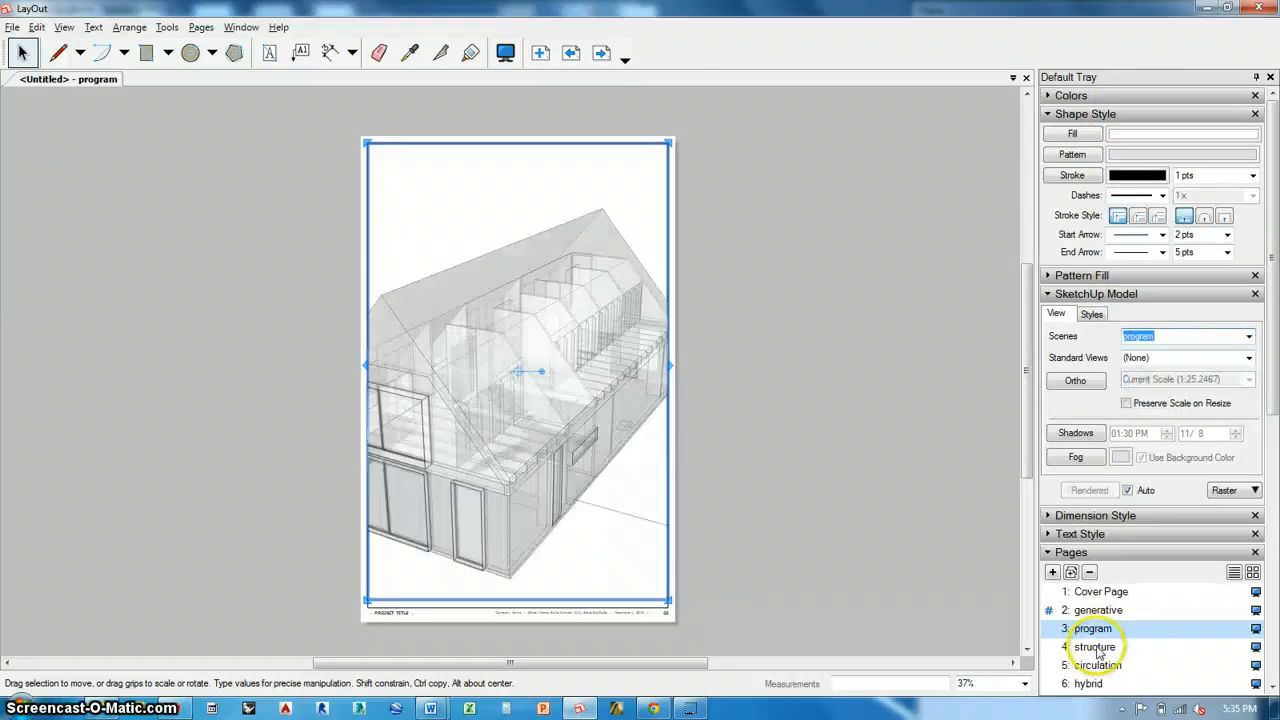
pyautogui.click(949, 591)
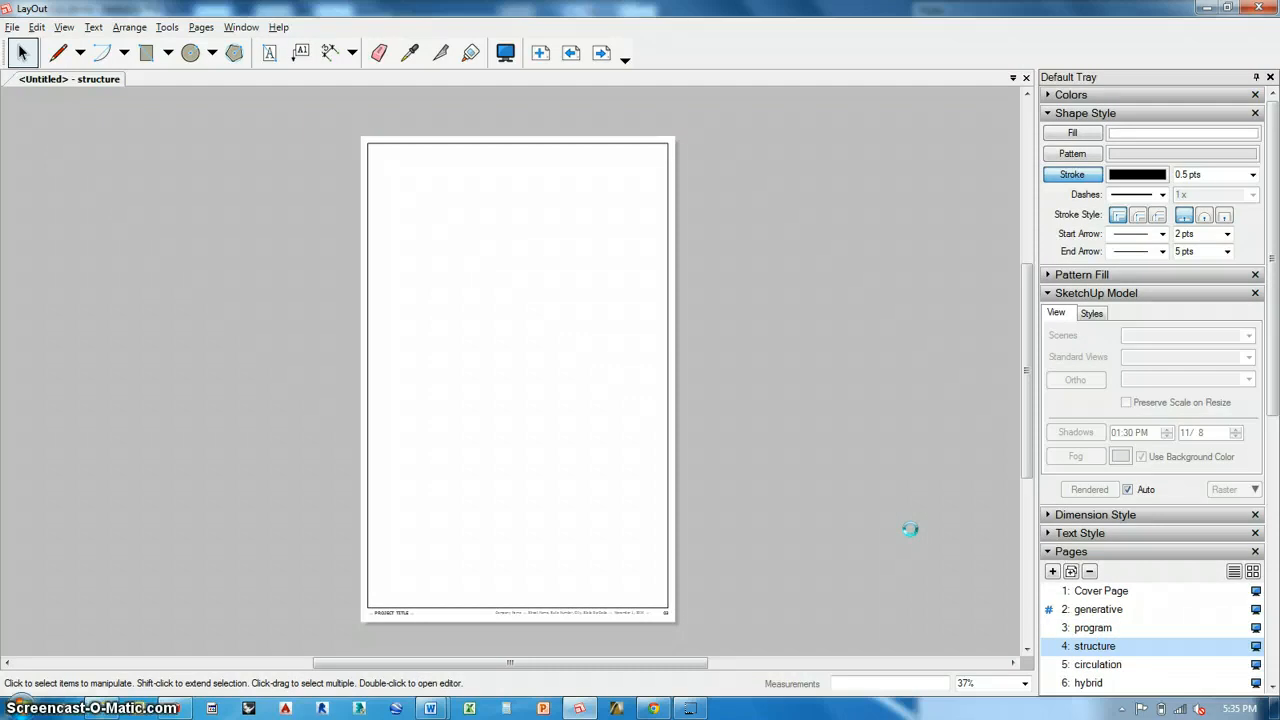
pyautogui.click(1249, 336)
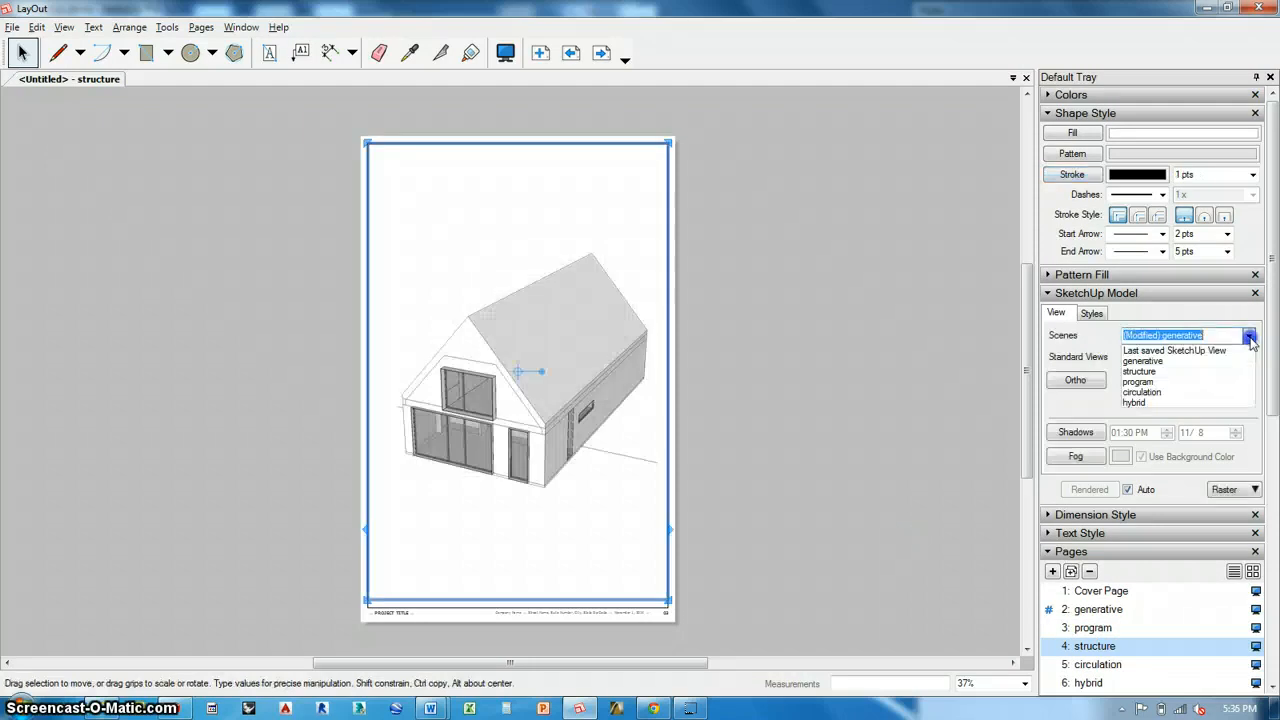
pyautogui.click(1183, 372)
# Step: Paste the house viewport onto the circulation page and set it to the circulation scene
pyautogui.click(1098, 664)
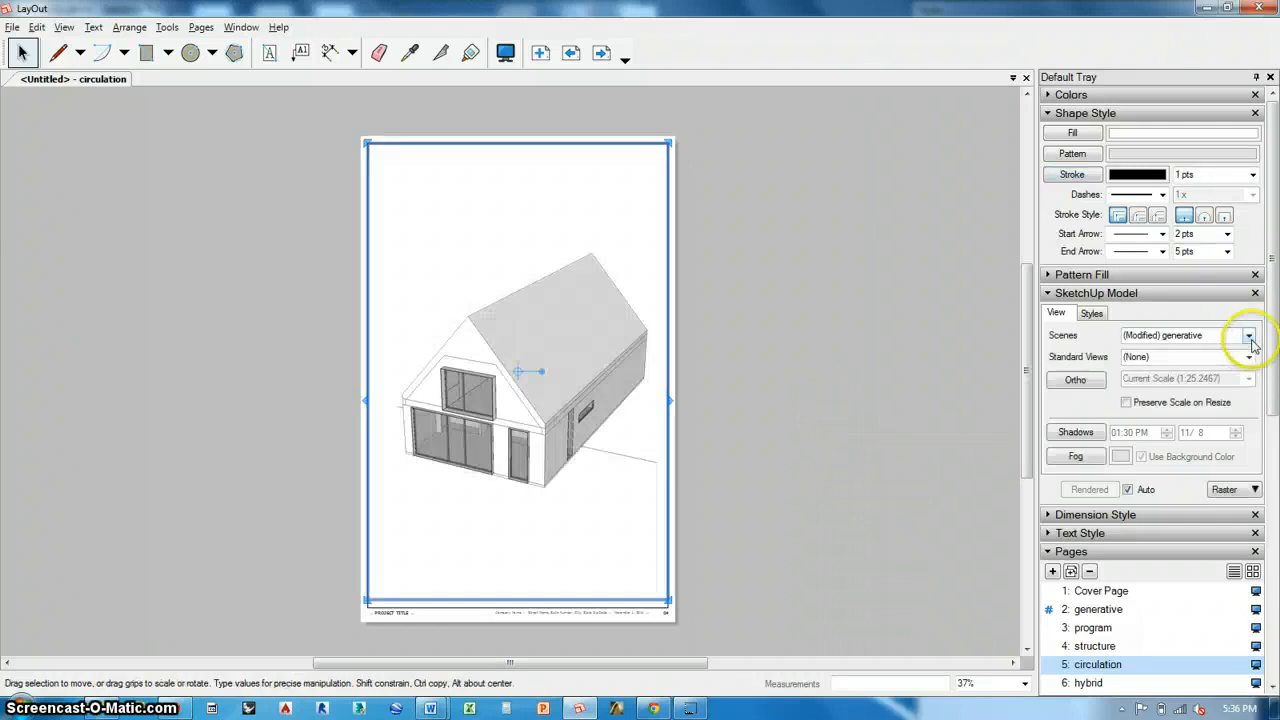
pyautogui.click(1249, 336)
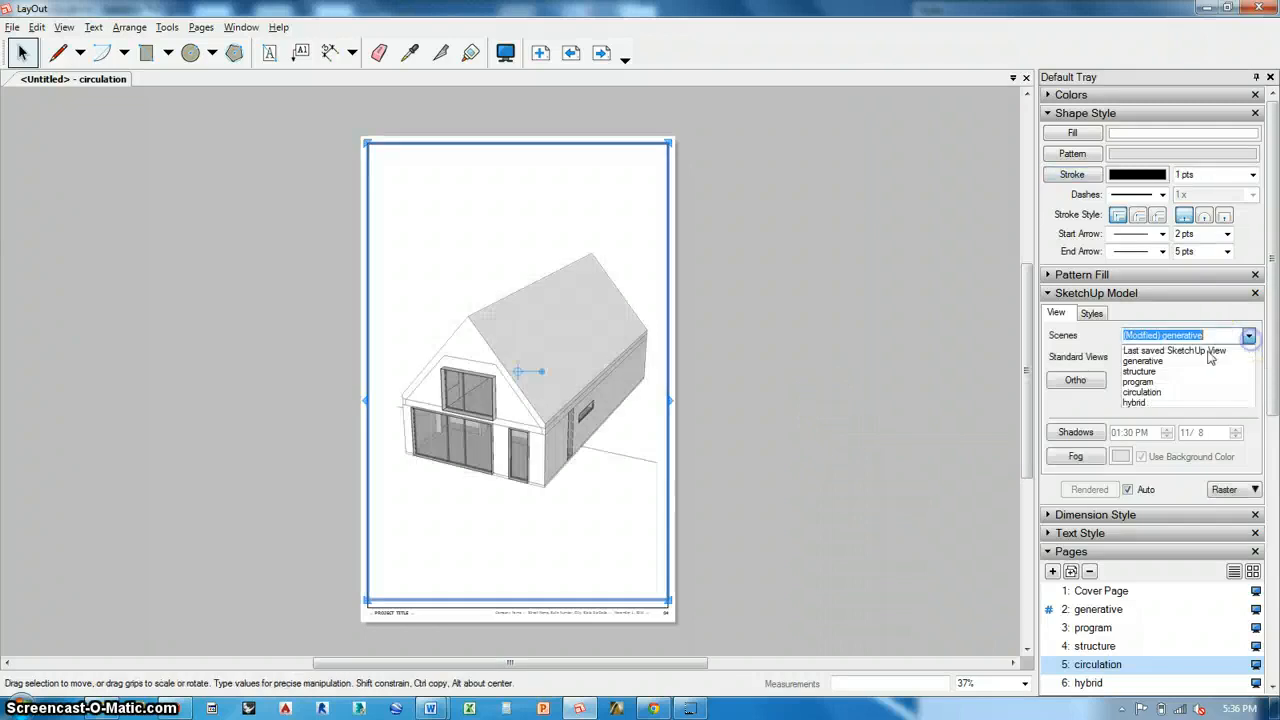
pyautogui.click(1163, 393)
# Step: Paste the house viewport onto the hybrid page and set it to the hybrid scene
pyautogui.click(1090, 683)
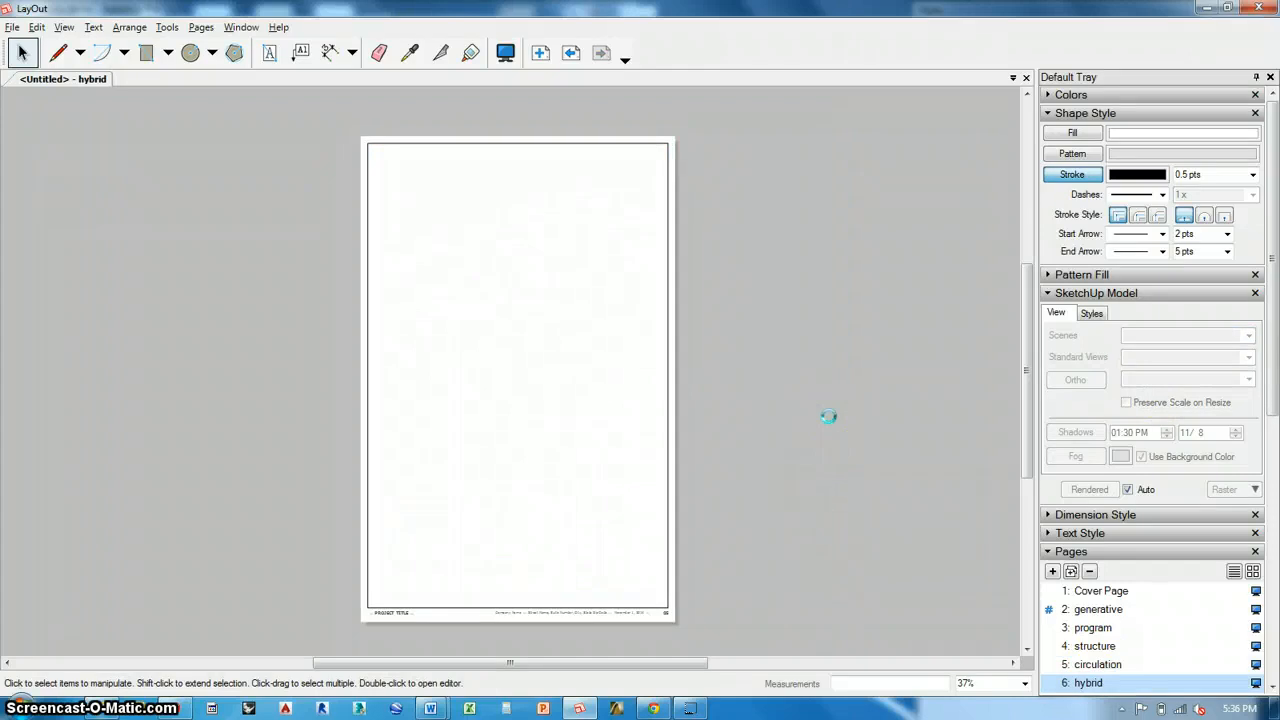
pyautogui.click(1249, 336)
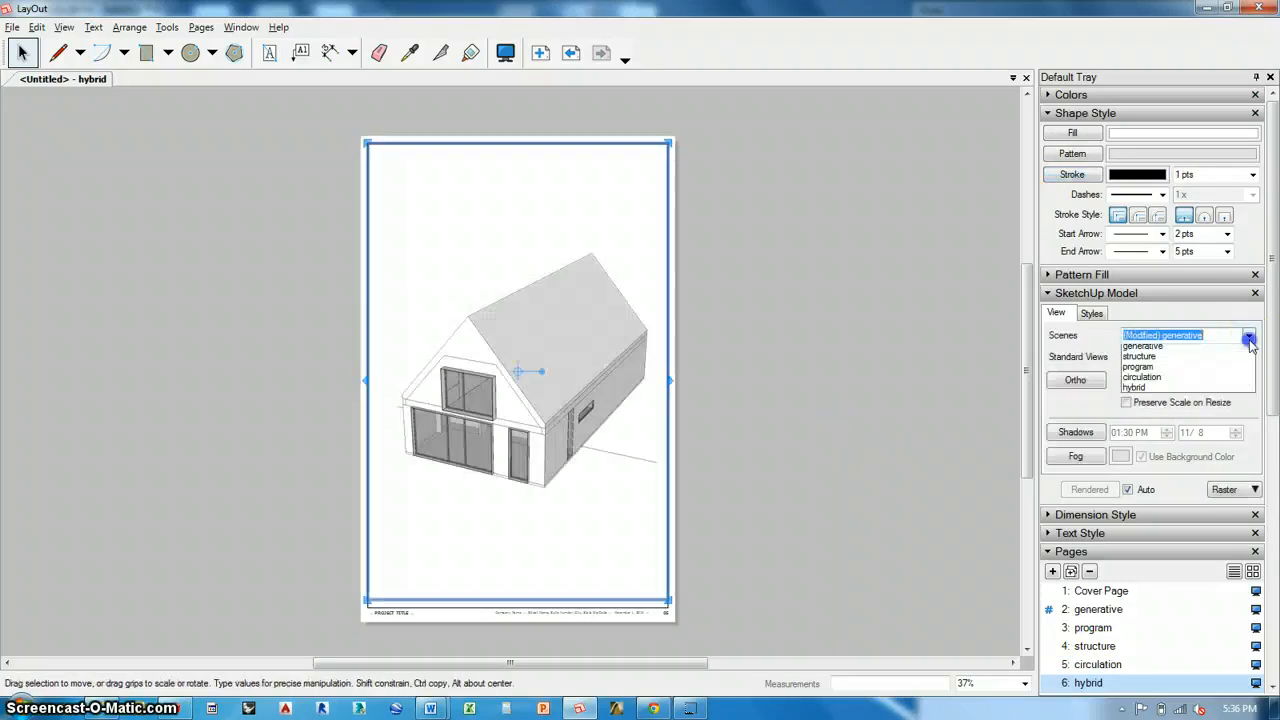
pyautogui.click(1130, 402)
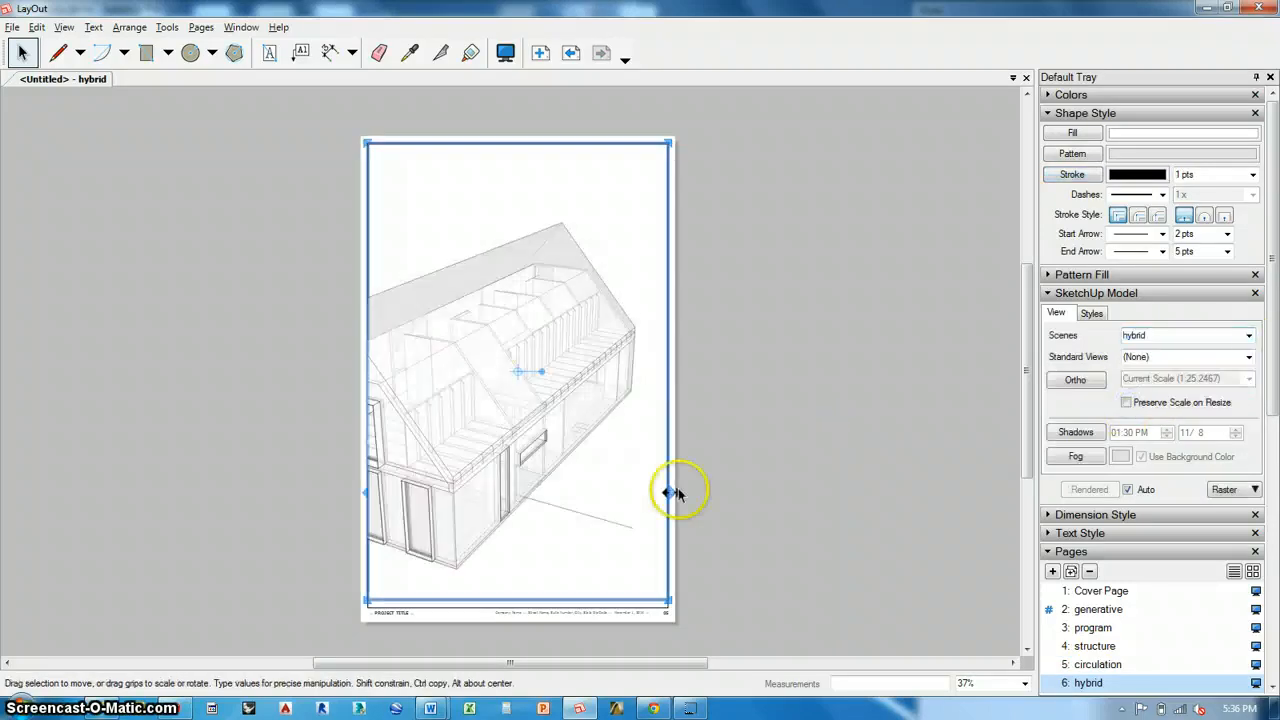
# Step: Review the house viewports on the circulation, structure and program pages
pyautogui.click(1088, 664)
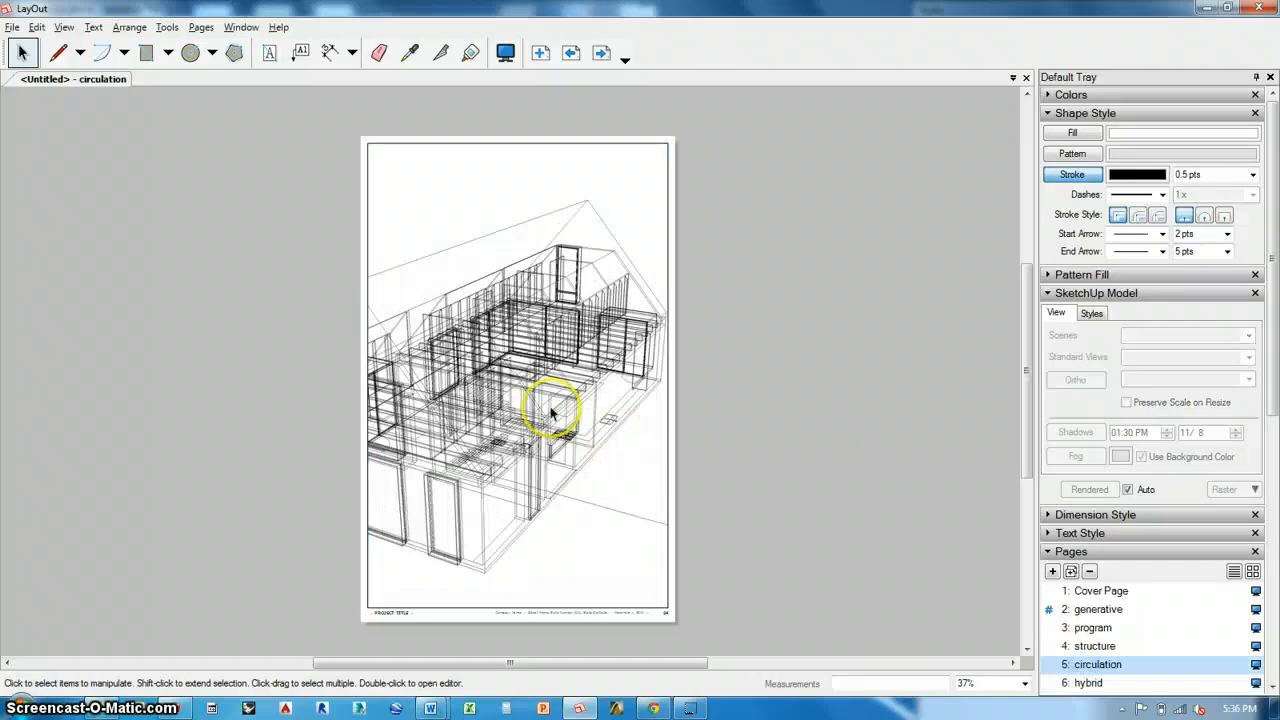
pyautogui.click(1090, 646)
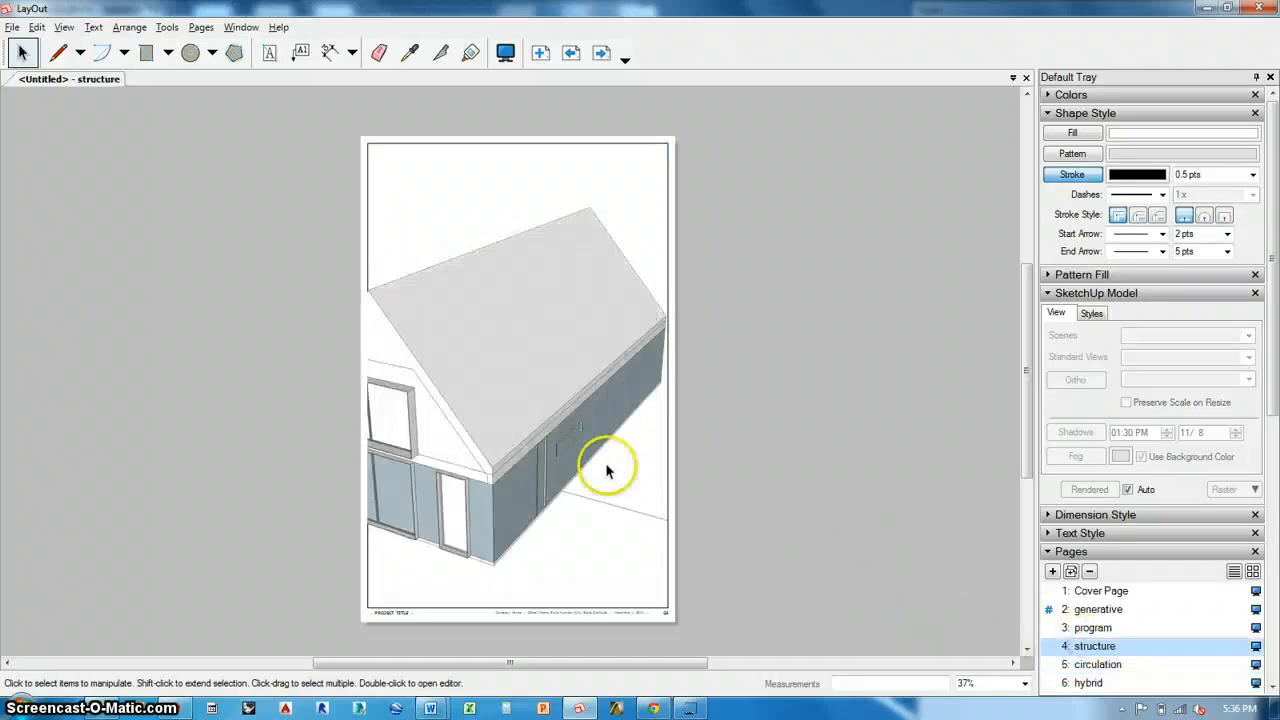
pyautogui.click(1090, 628)
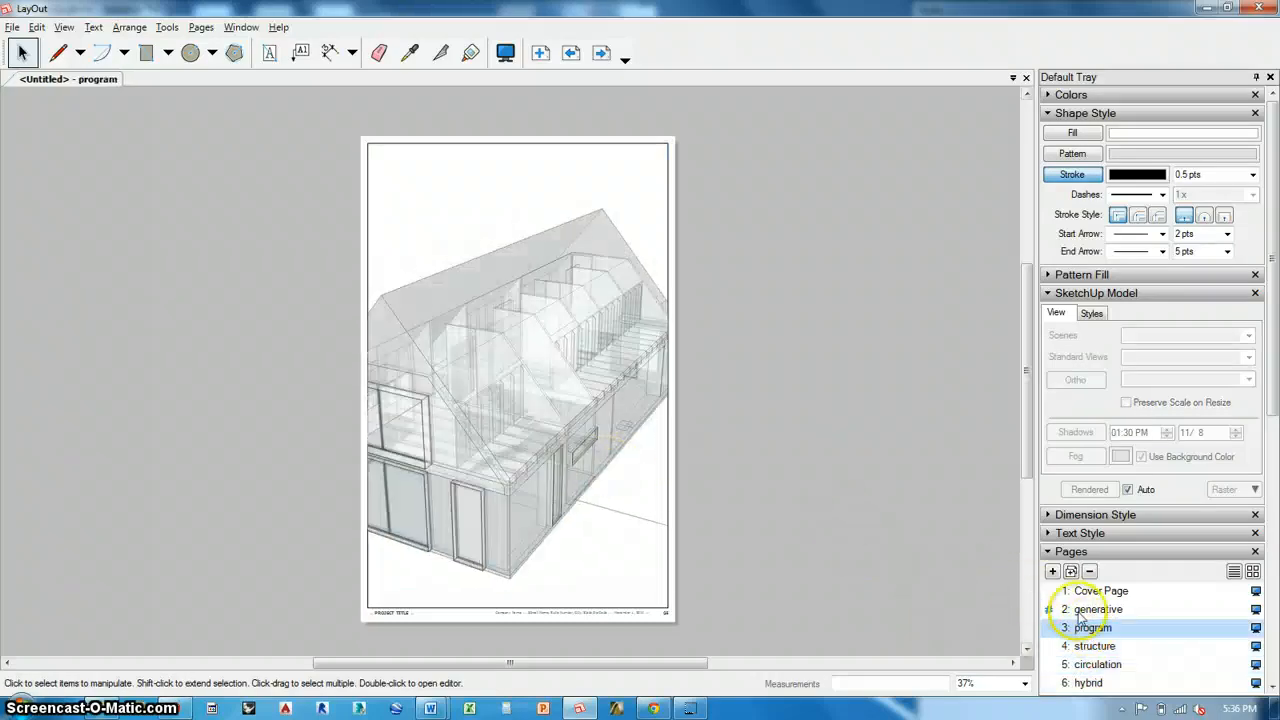
# Step: Replace the project title in the generative page's footer with the client's surname followed by "Residence"
pyautogui.click(1080, 611)
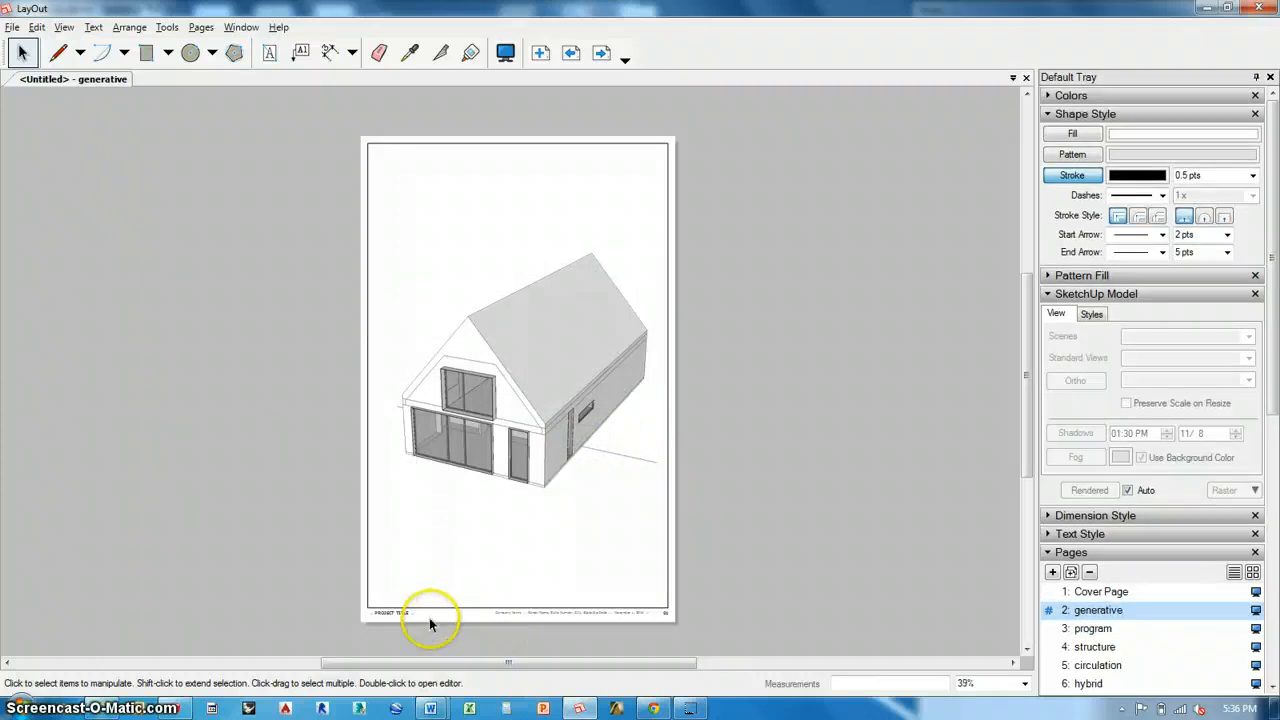
pyautogui.scroll(2, 425, 623)
pyautogui.scroll(3, 422, 624)
pyautogui.click(342, 606)
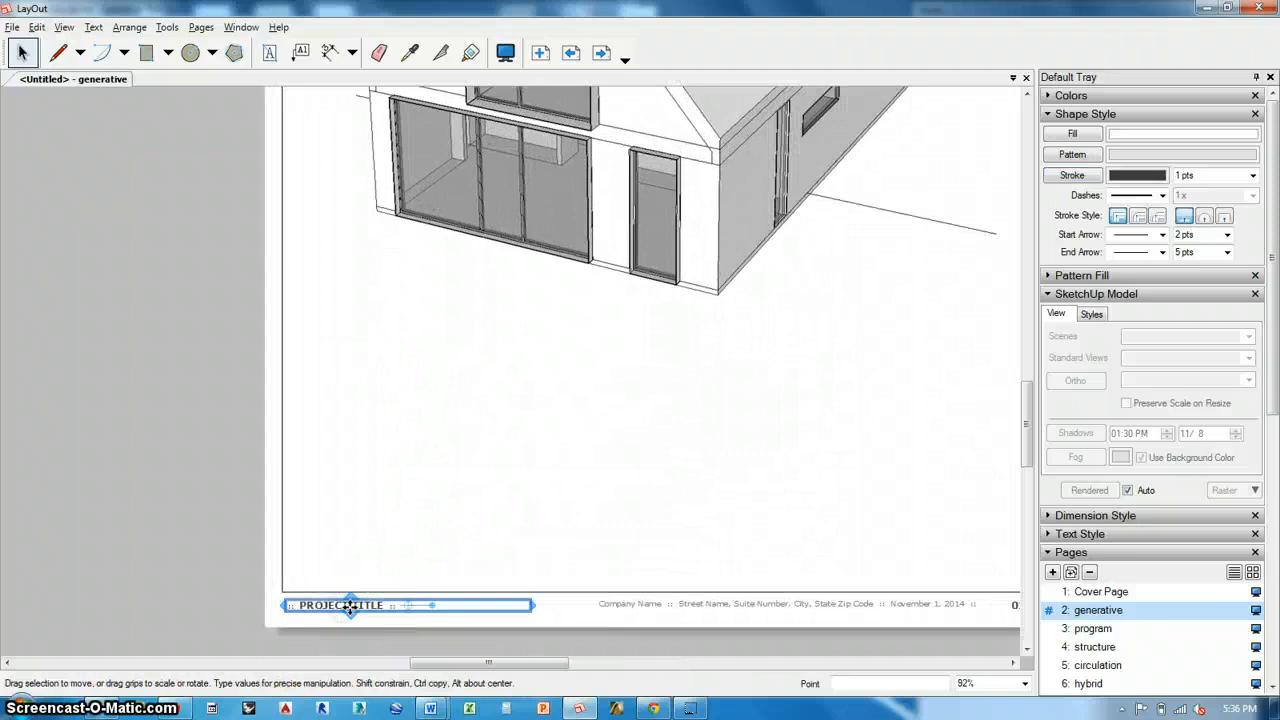
pyautogui.doubleClick(348, 606)
pyautogui.click(373, 604)
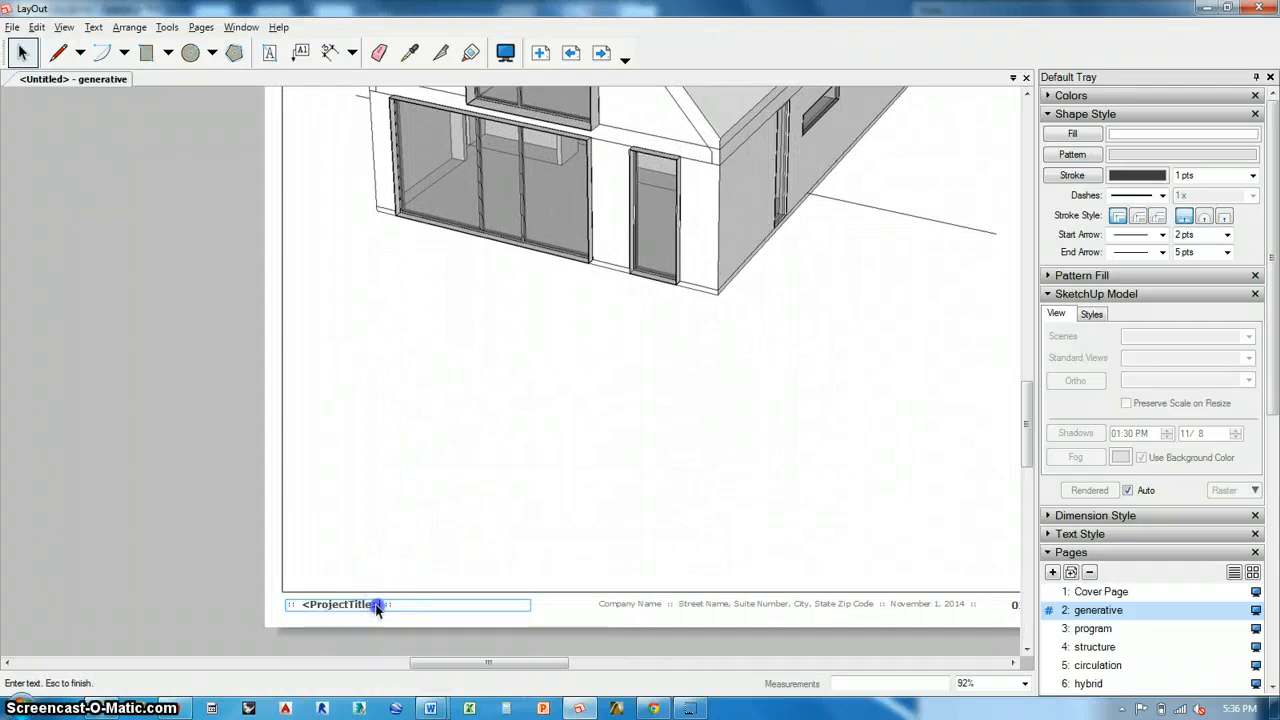
pyautogui.moveTo(316, 604); pyautogui.dragTo(300, 603)
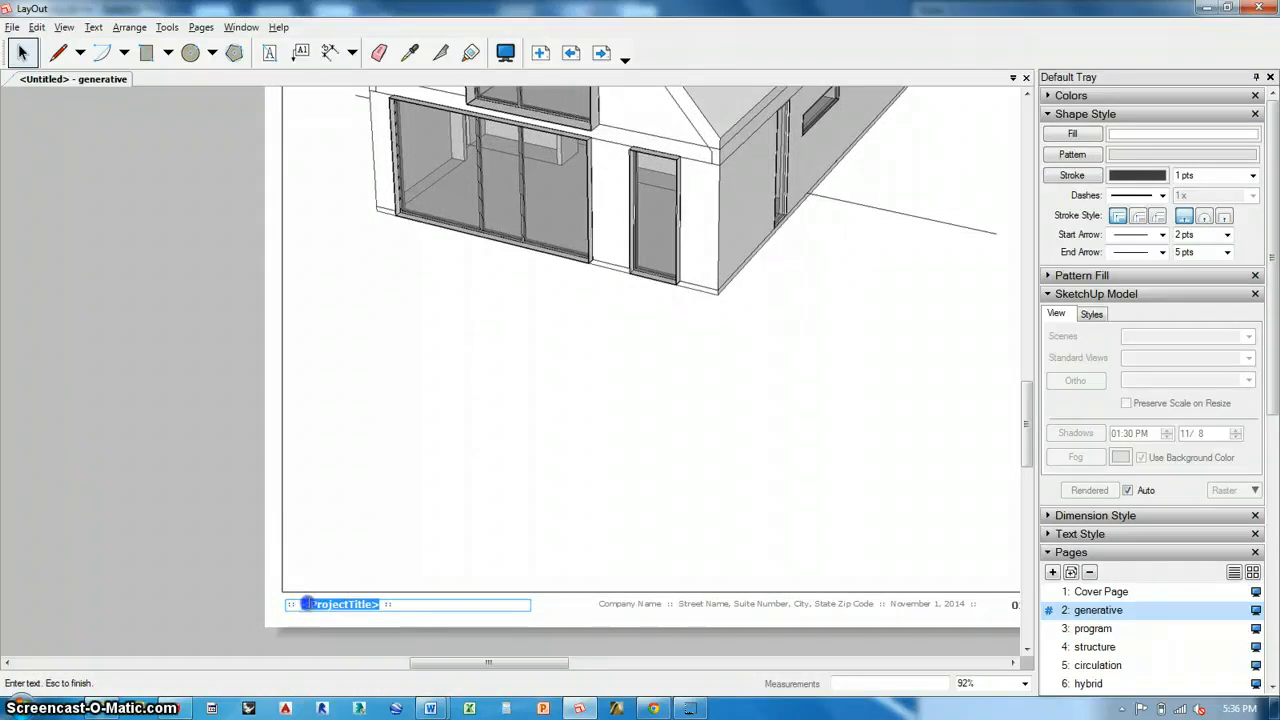
pyautogui.write('M')
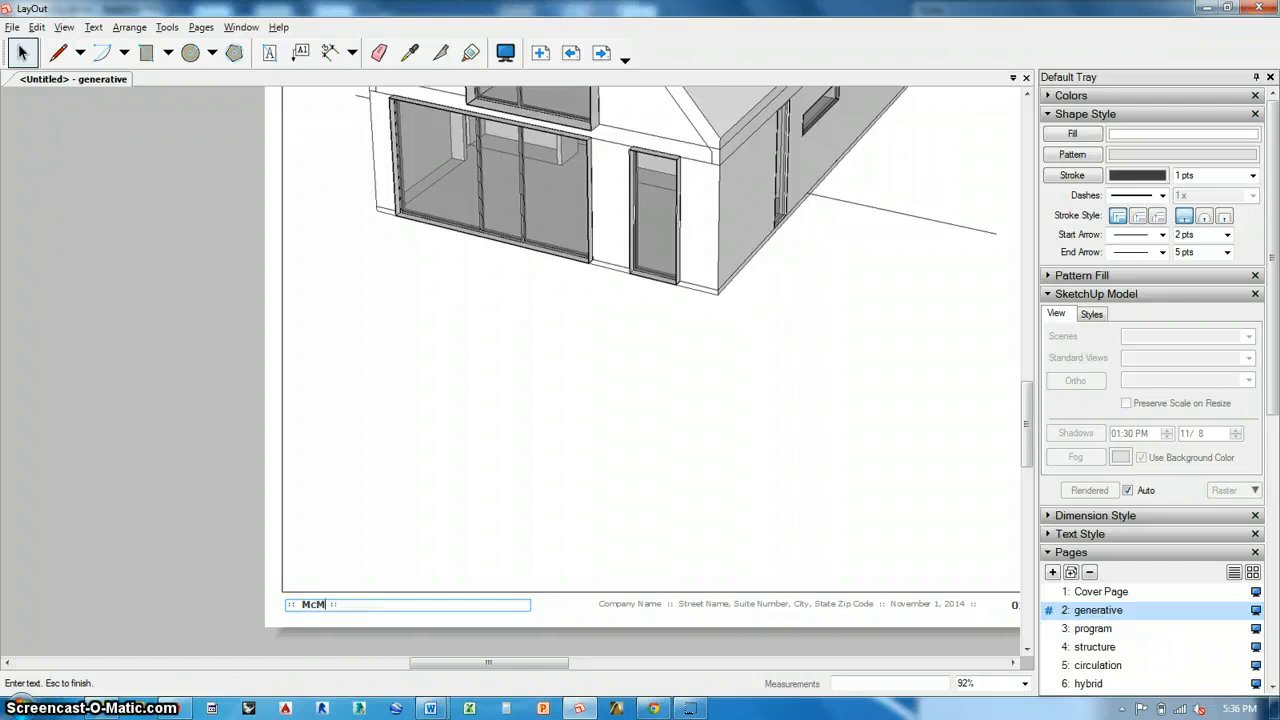
pyautogui.write('cMackins re')
pyautogui.press('BackSpace')
pyautogui.press('BackSpace')
# Step: In the generative page's footer, replace the address field with "ARCH1102 ASSIGNMENT 3" and the company field with "YOUR NAME"
pyautogui.click(634, 606)
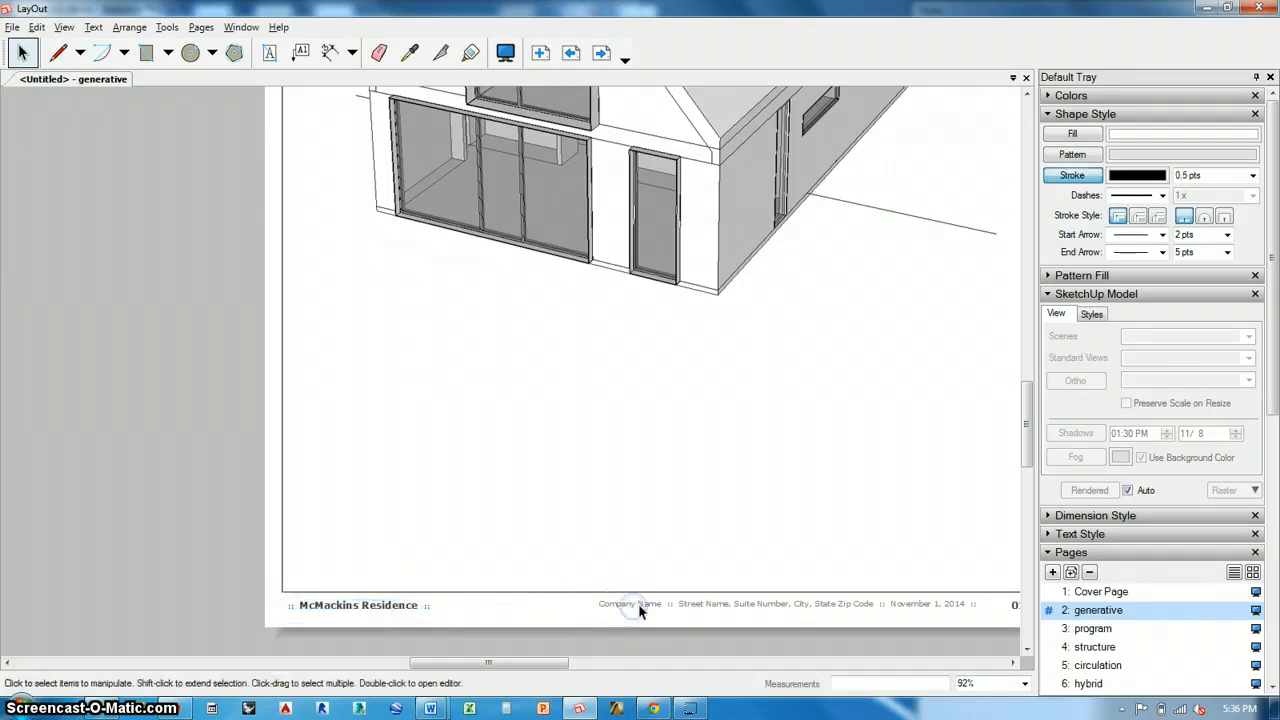
pyautogui.doubleClick(640, 604)
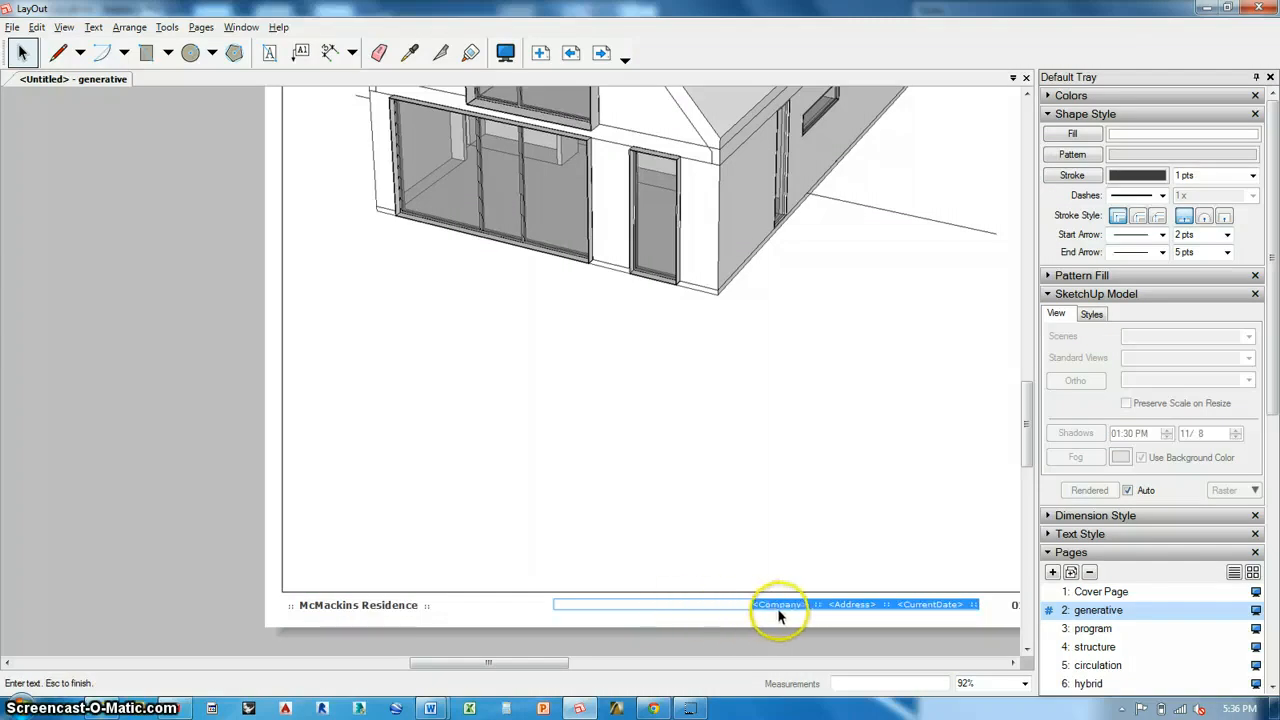
pyautogui.click(880, 604)
pyautogui.moveTo(876, 604); pyautogui.dragTo(831, 603)
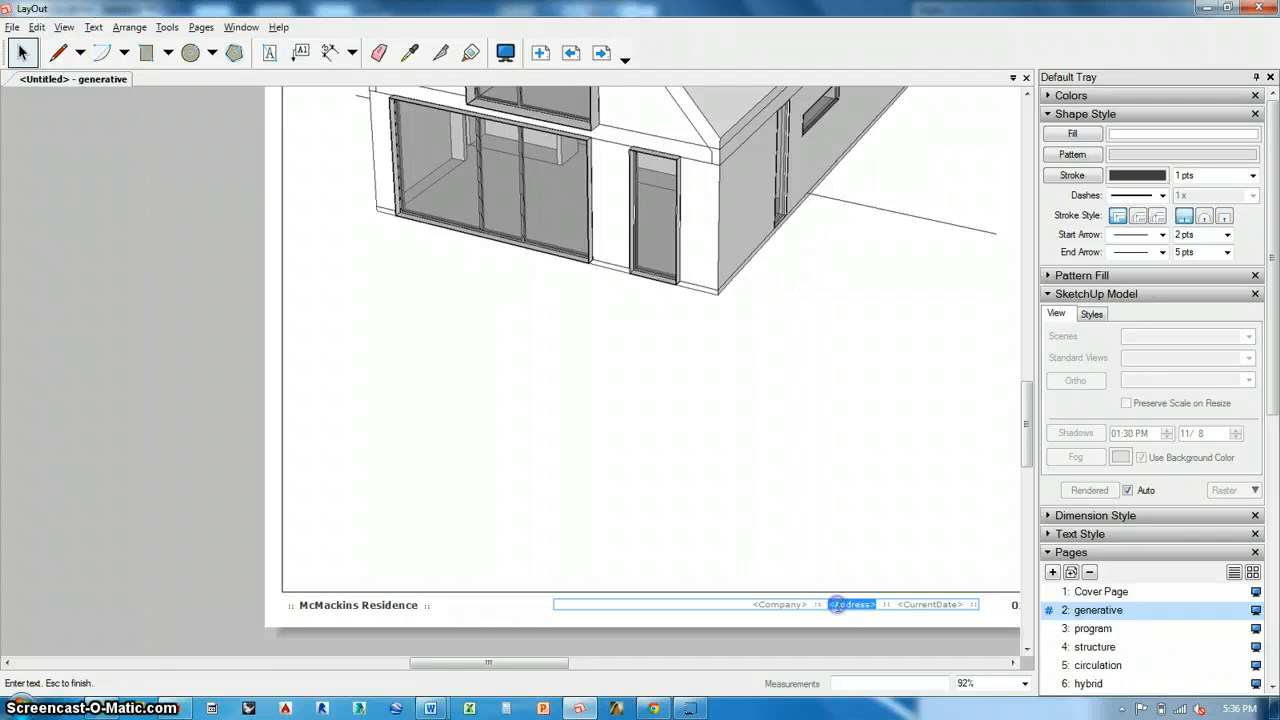
pyautogui.write('ARCH')
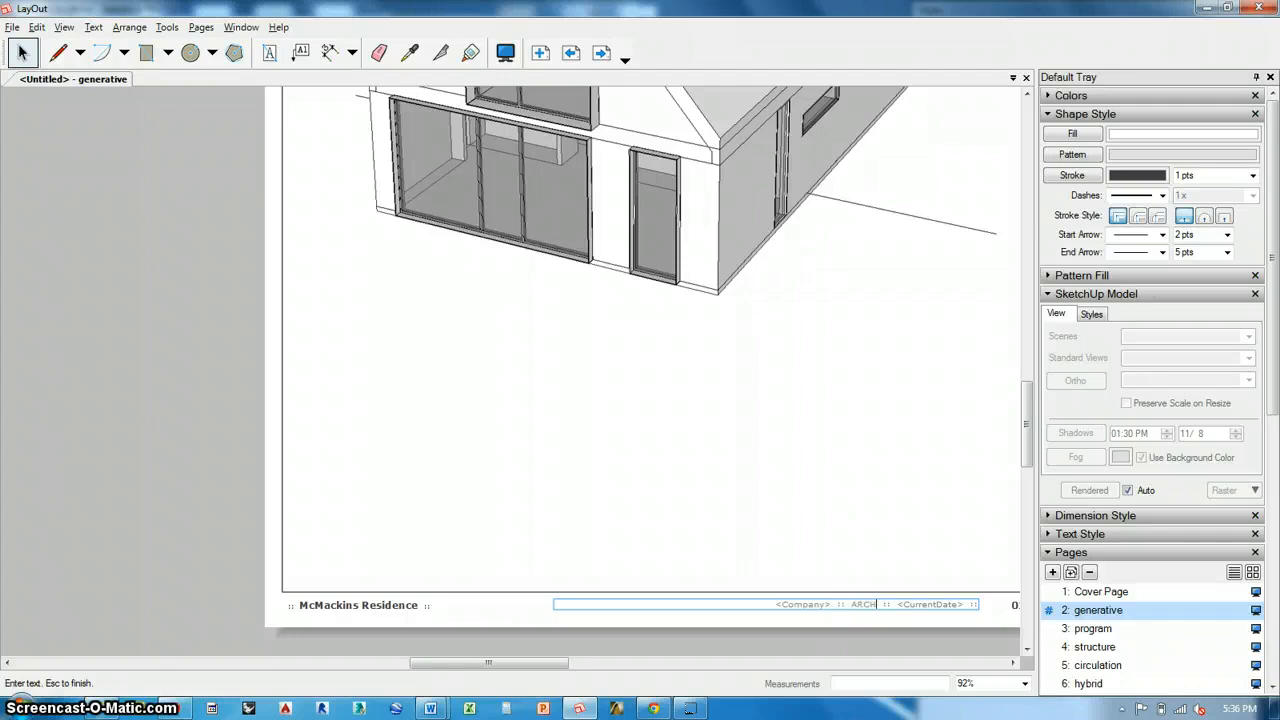
pyautogui.write('1102 ASSIGNME')
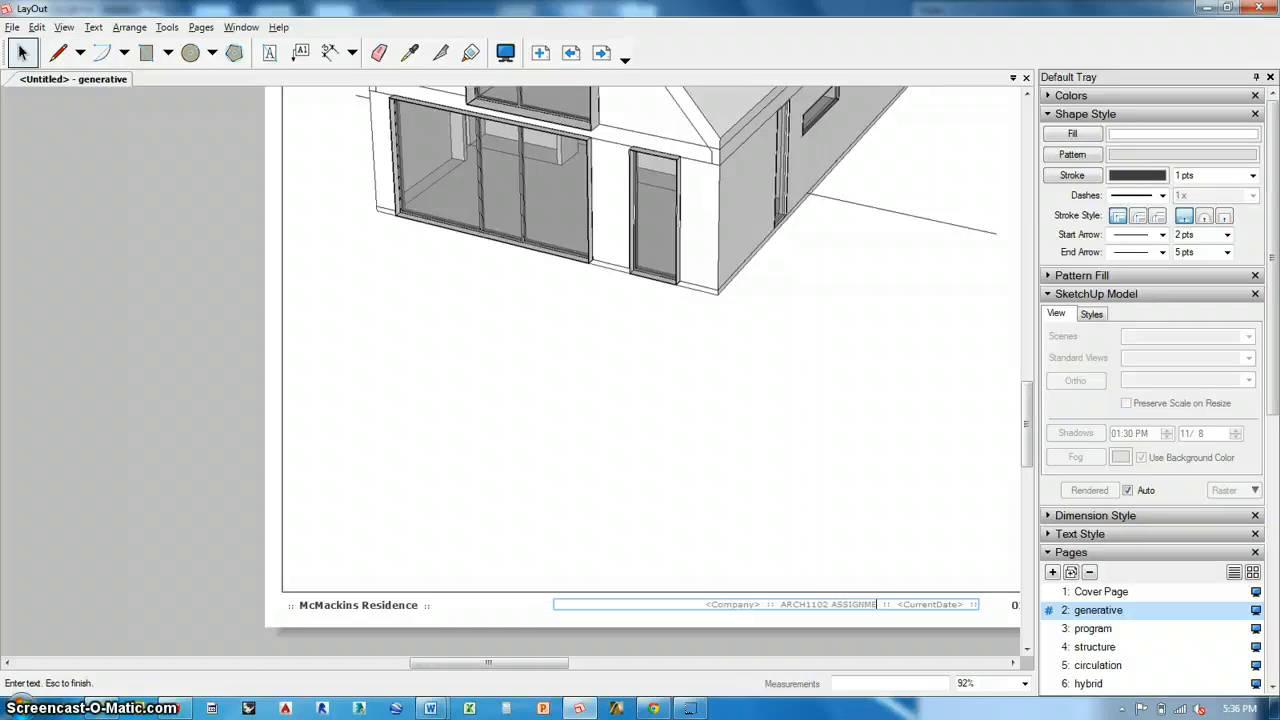
pyautogui.write('NT 3')
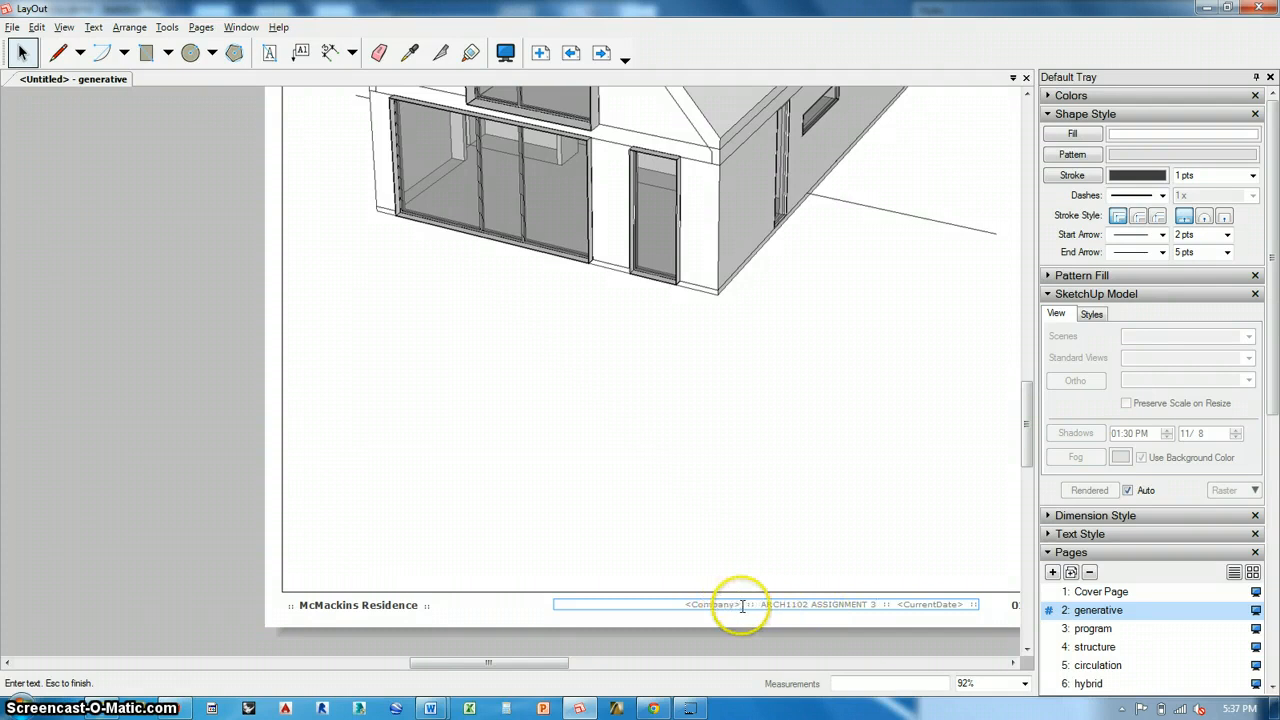
pyautogui.moveTo(740, 604); pyautogui.dragTo(683, 604)
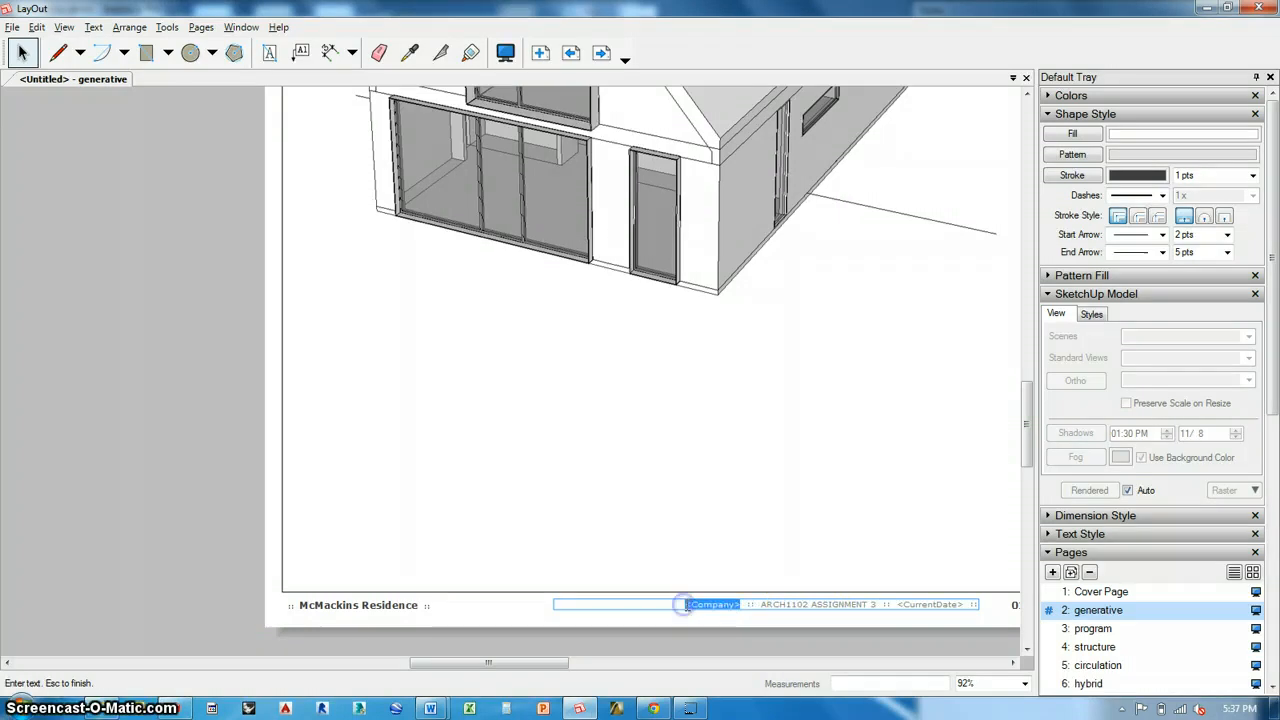
pyautogui.click(519, 489)
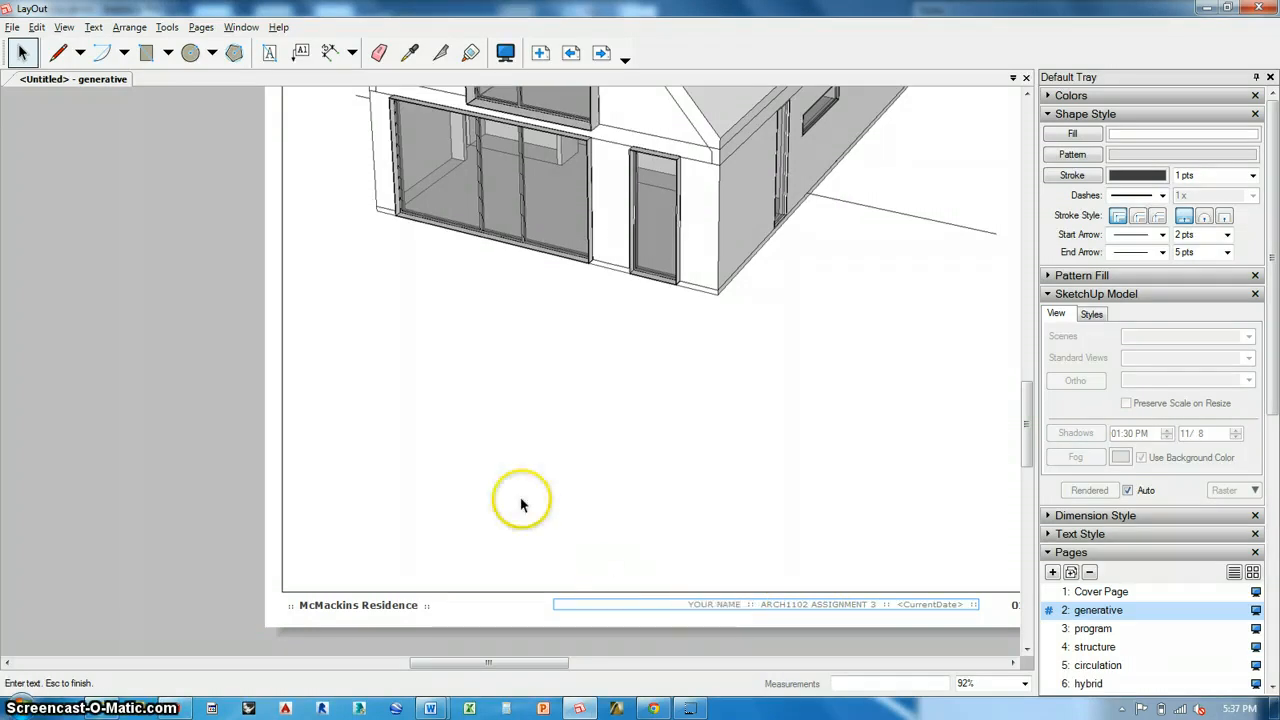
# Step: Check the footer text on the program and structure pages, and view the document's layers and the whole structure page
pyautogui.scroll(-1, 386, 463)
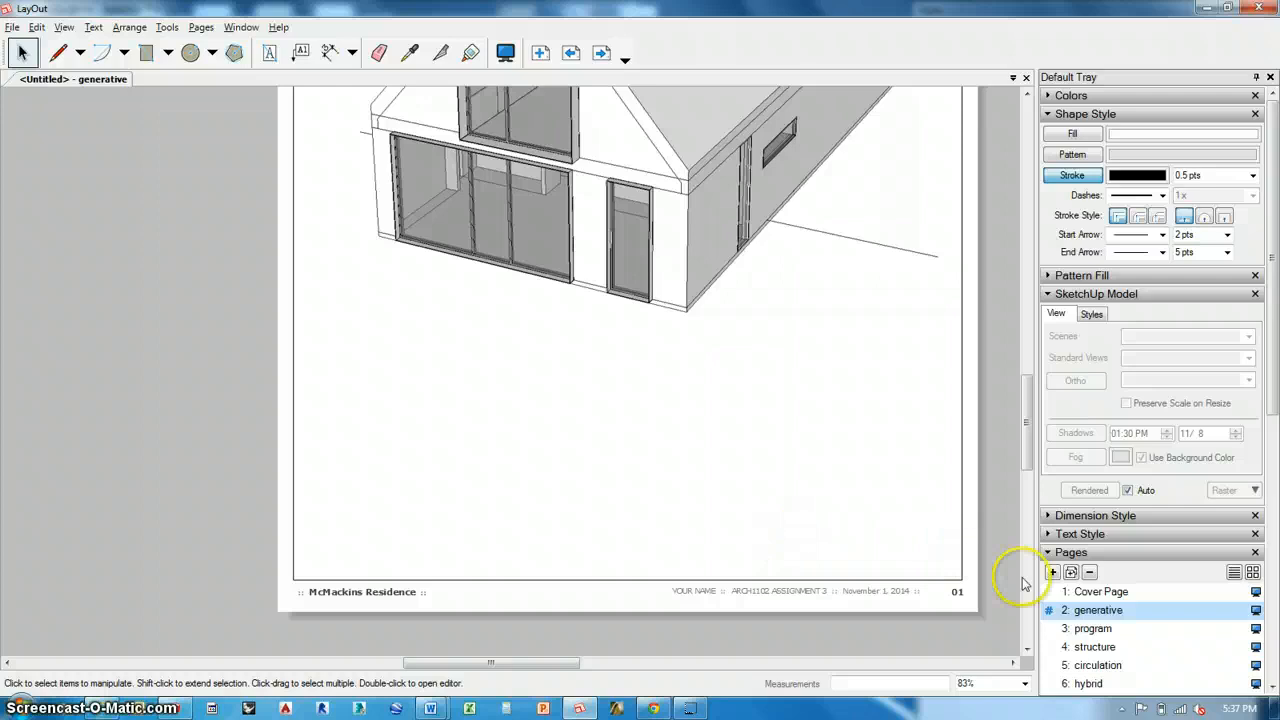
pyautogui.click(1087, 629)
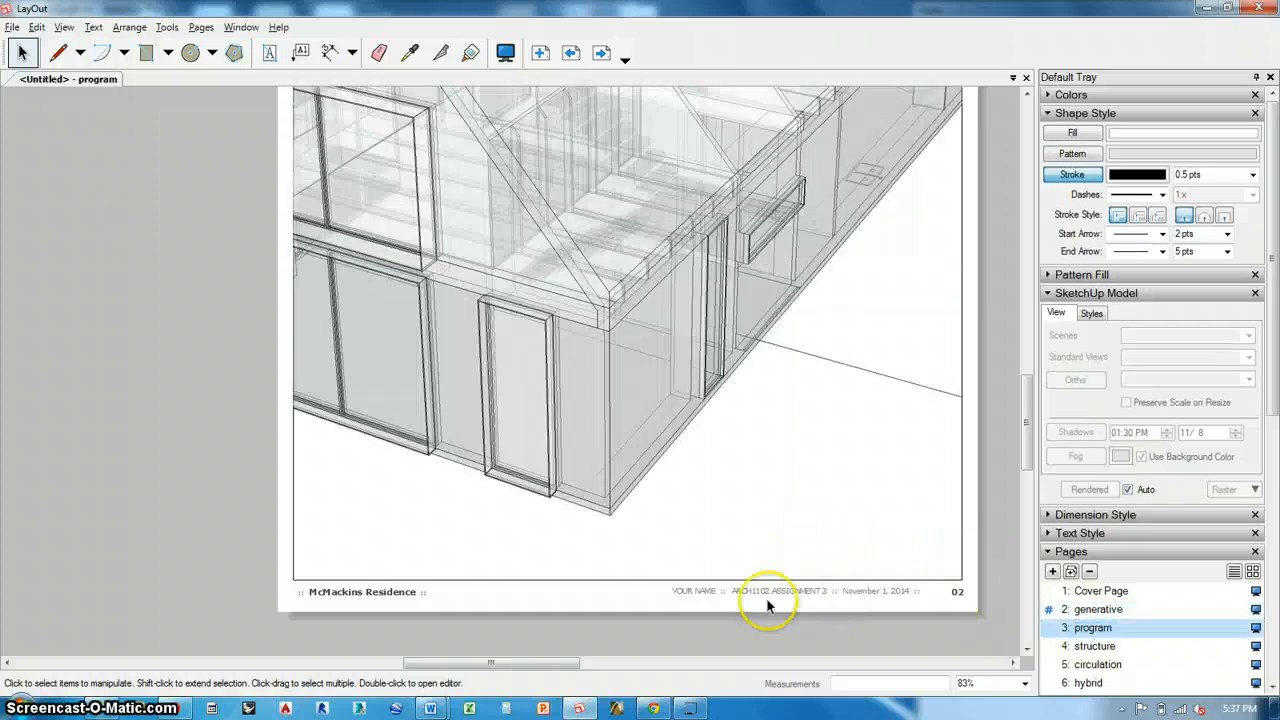
pyautogui.click(1092, 646)
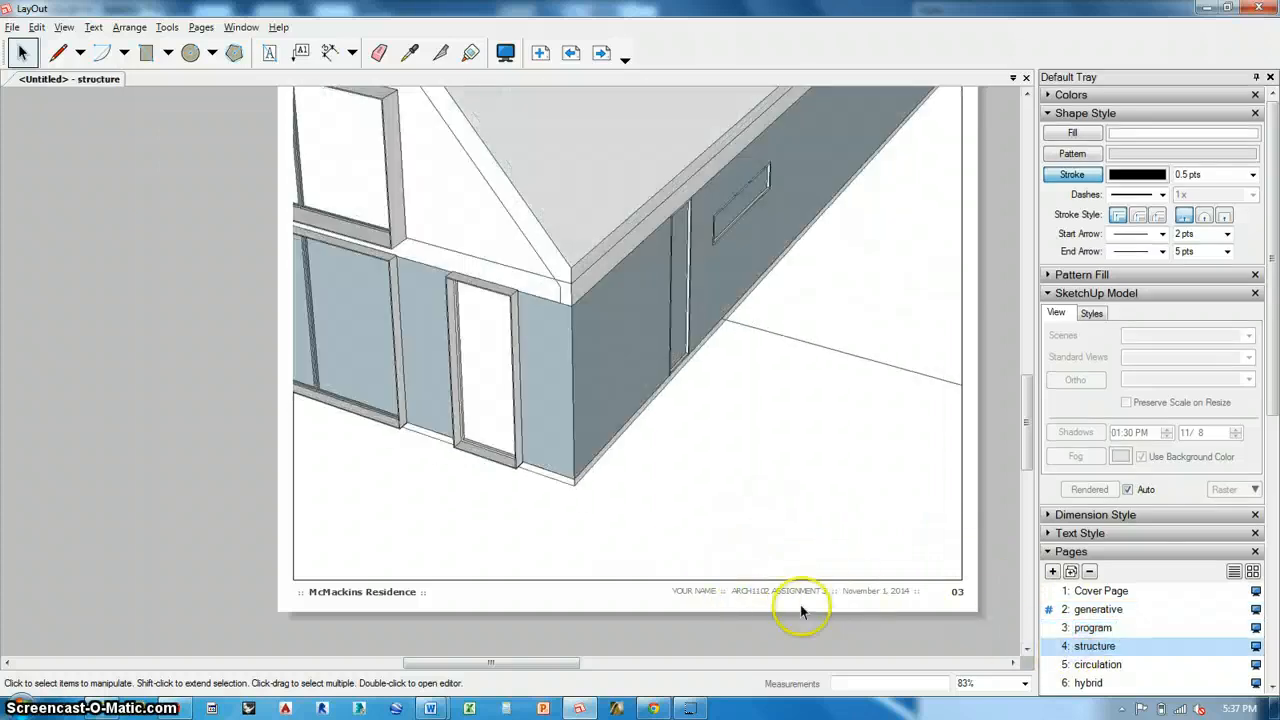
pyautogui.scroll(6, 1005, 567)
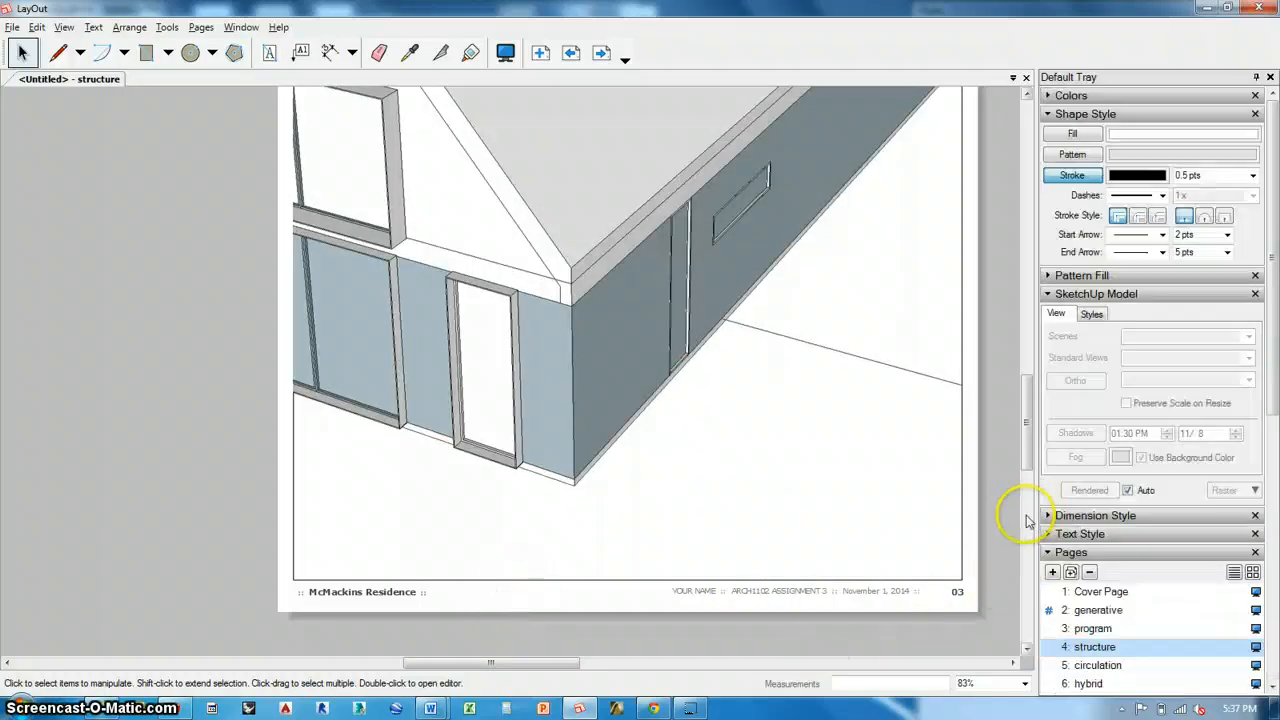
pyautogui.scroll(-2, 1020, 500)
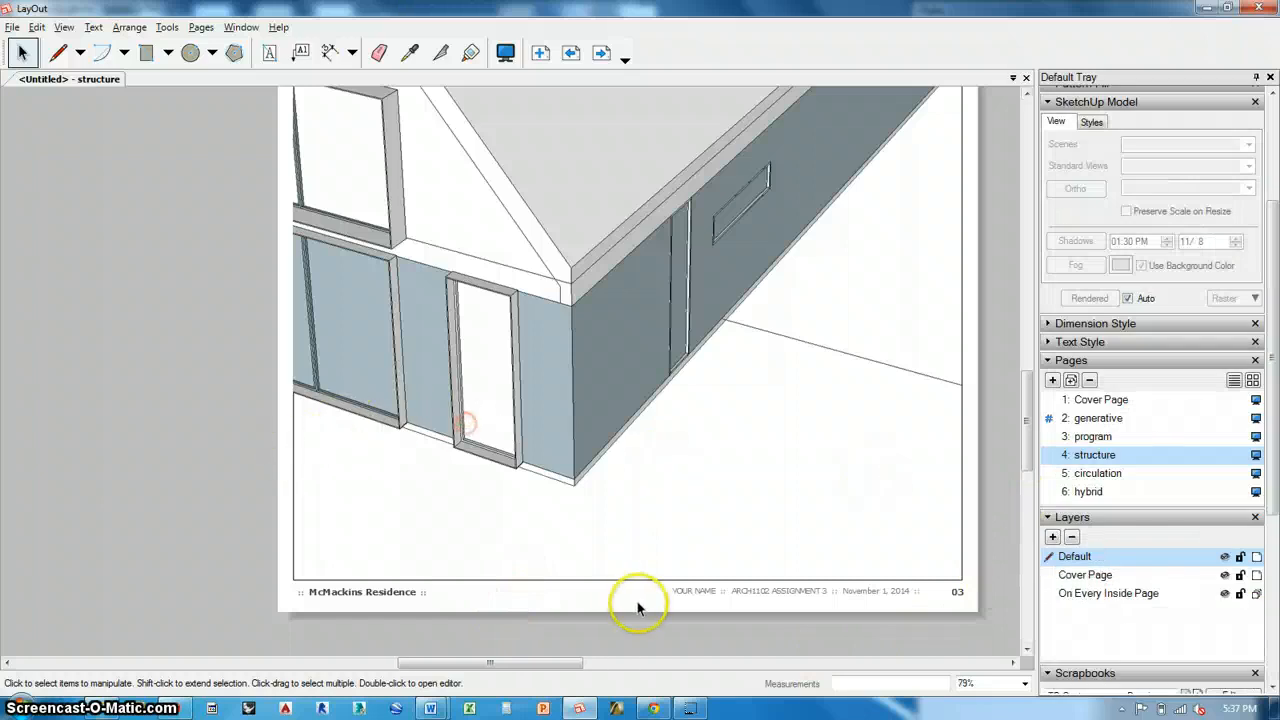
pyautogui.scroll(-3, 641, 606)
pyautogui.scroll(-1, 851, 468)
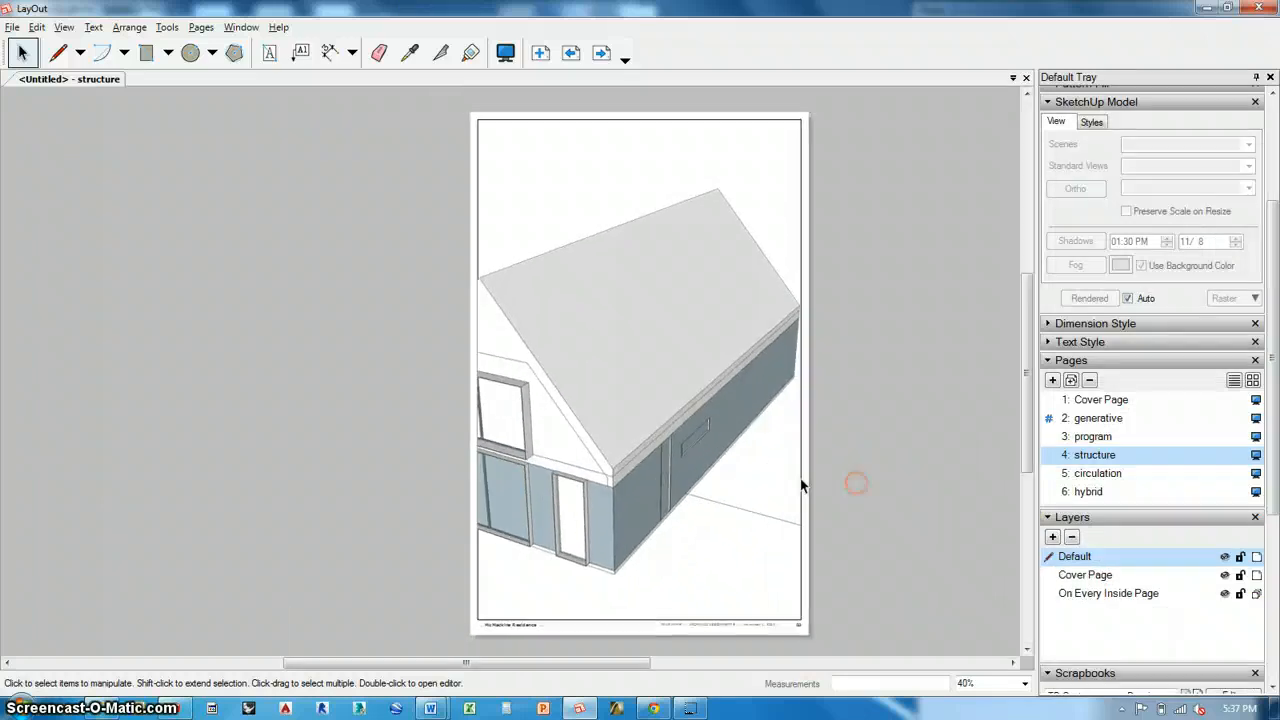